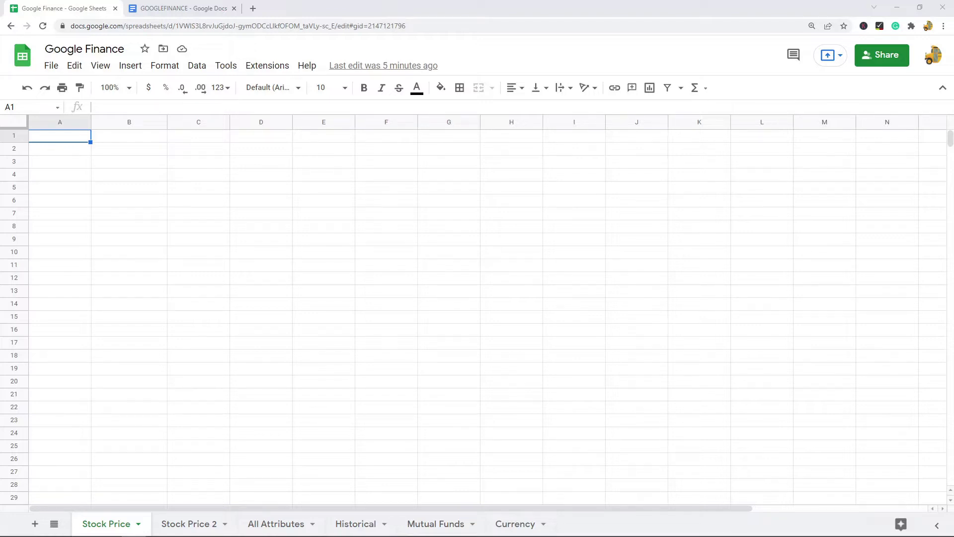
Step: Bring up the GOOGLEFINANCE notes and highlight the function name in the syntax
{"action": "left_click", "coordinate": [198, 7]}
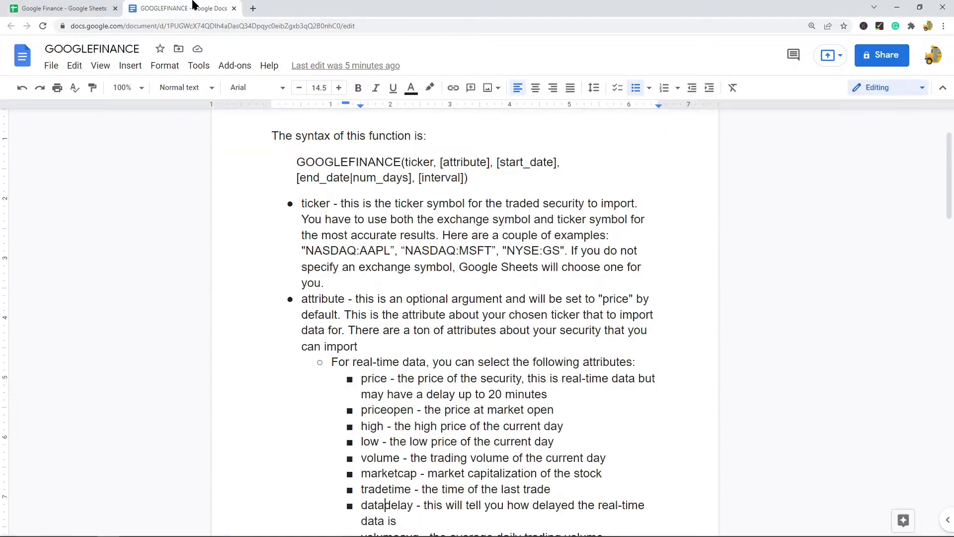
{"action": "left_click_drag", "start_coordinate": [297, 211], "coordinate": [401, 211]}
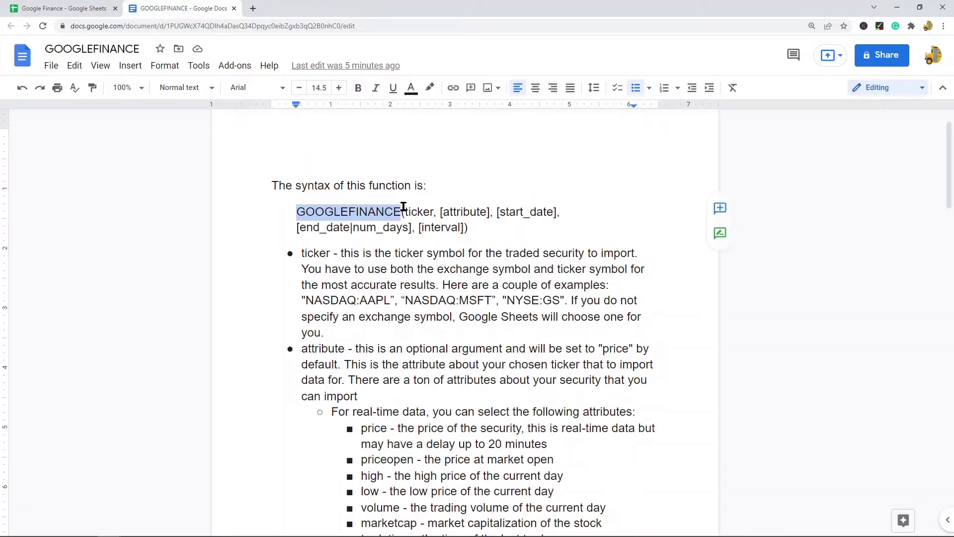
{"action": "left_click", "coordinate": [522, 235]}
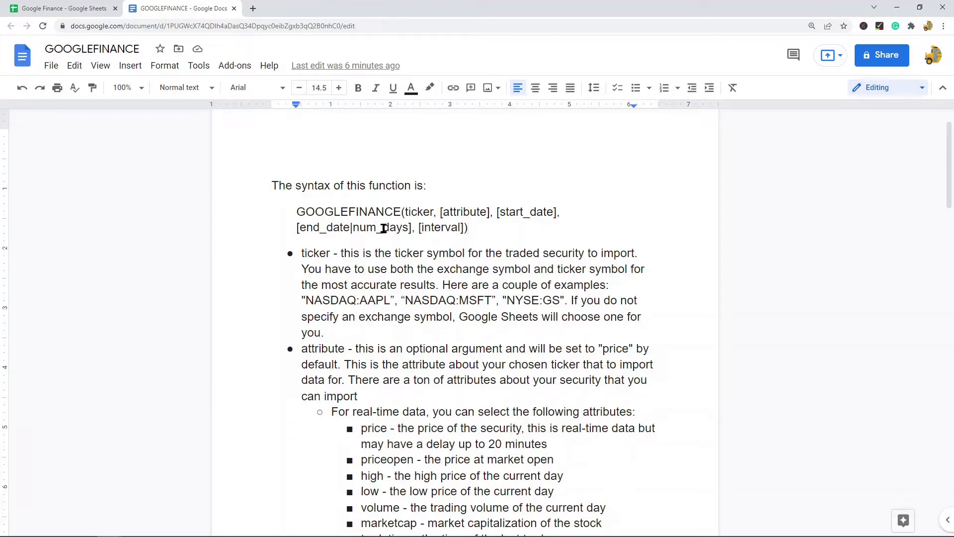
Step: Highlight the example tickers NASDAQ:AAPL, NASDAQ:MSFT and NYSE:GS in the ticker explanation
{"action": "scroll", "coordinate": [462, 216], "scroll_direction": "down", "scroll_amount": 1}
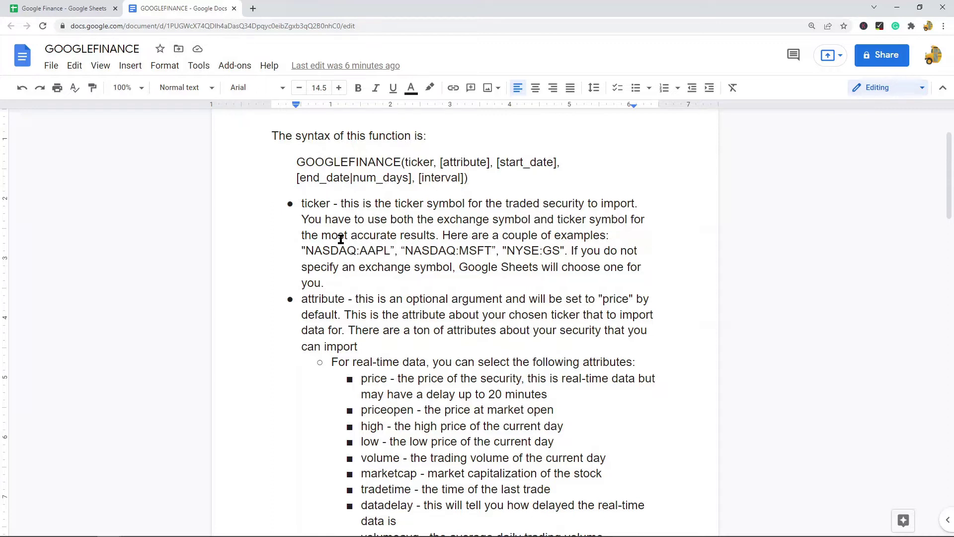
{"action": "left_click", "coordinate": [301, 248]}
{"action": "left_click_drag", "start_coordinate": [299, 248], "coordinate": [567, 249]}
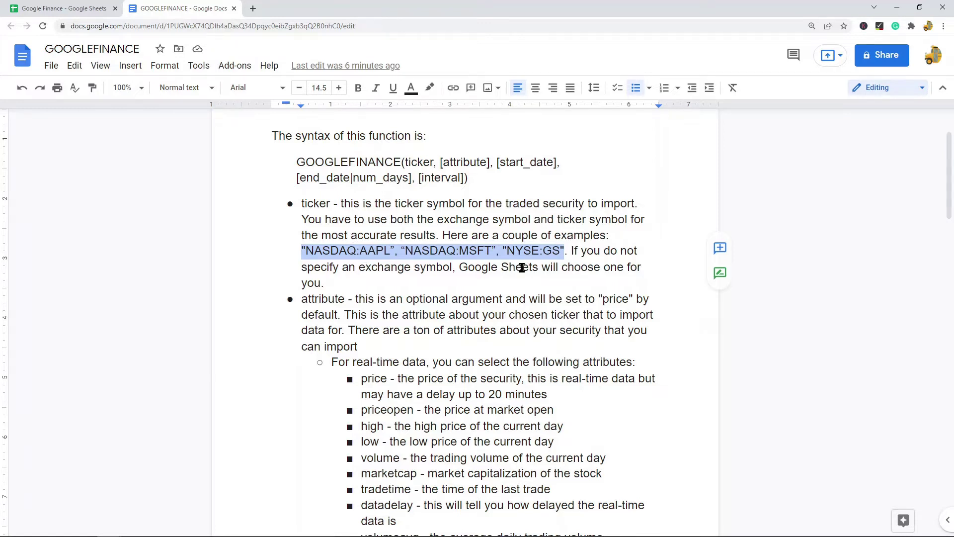
{"action": "scroll", "coordinate": [521, 267], "scroll_direction": "down", "scroll_amount": 1}
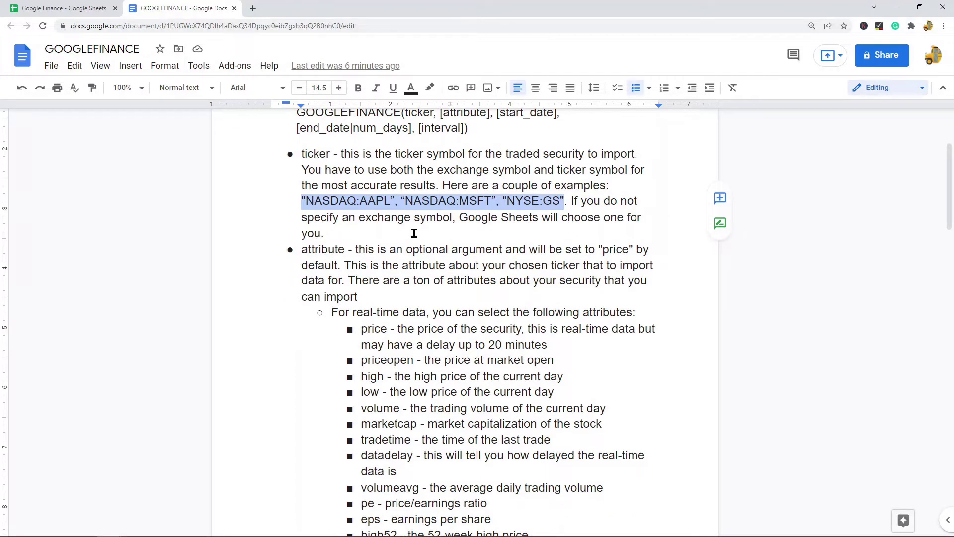
{"action": "scroll", "coordinate": [358, 183], "scroll_direction": "up", "scroll_amount": 1}
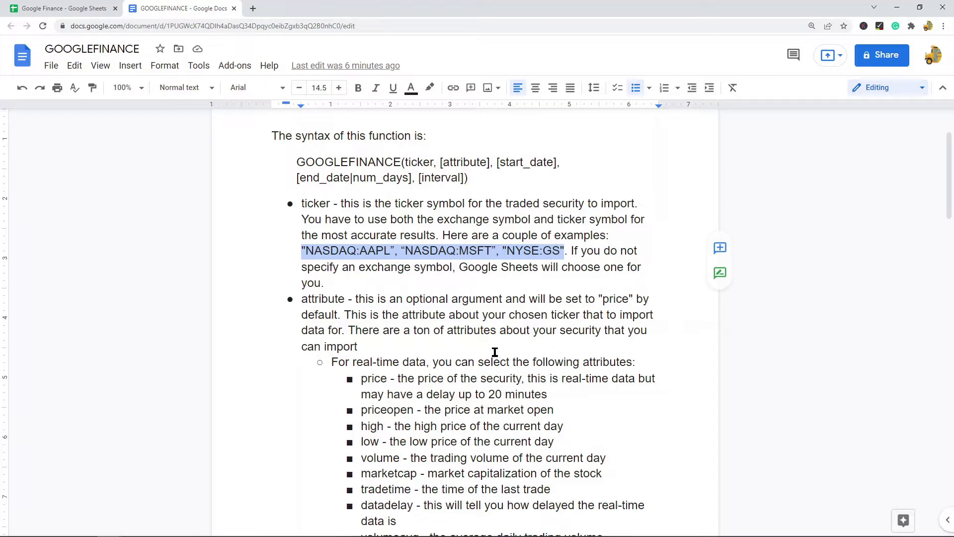
{"action": "scroll", "coordinate": [538, 333], "scroll_direction": "down", "scroll_amount": 1}
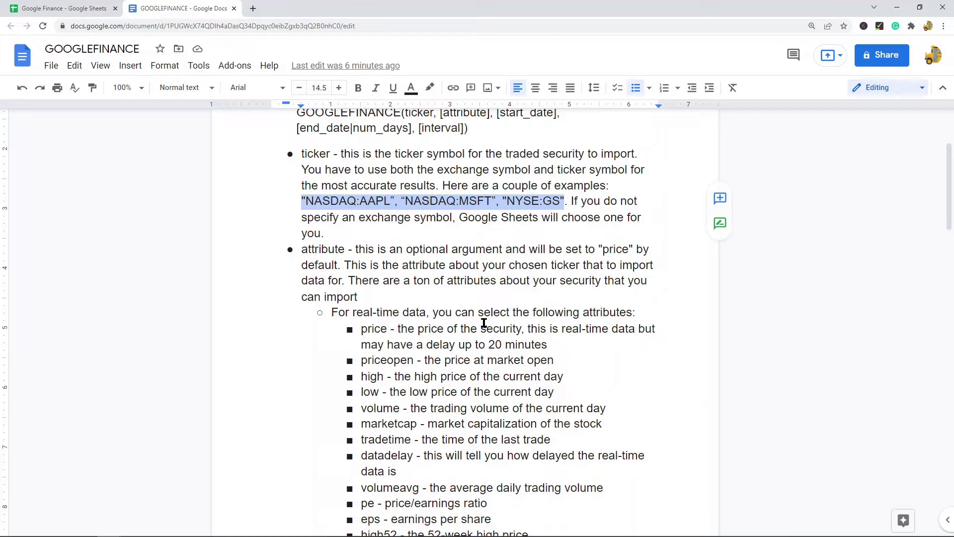
{"action": "scroll", "coordinate": [415, 290], "scroll_direction": "down", "scroll_amount": 1}
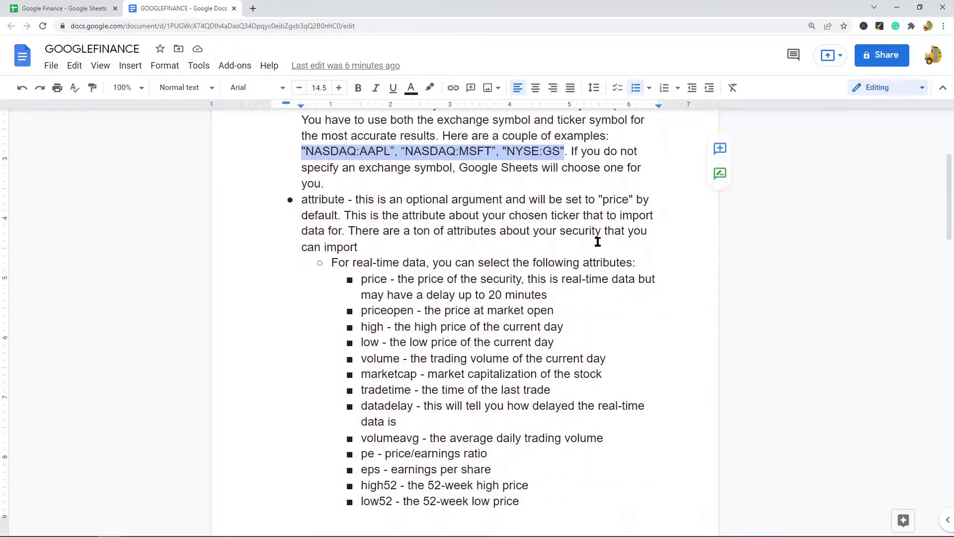
{"action": "scroll", "coordinate": [597, 242], "scroll_direction": "up", "scroll_amount": 1}
{"action": "scroll", "coordinate": [524, 269], "scroll_direction": "down", "scroll_amount": 2}
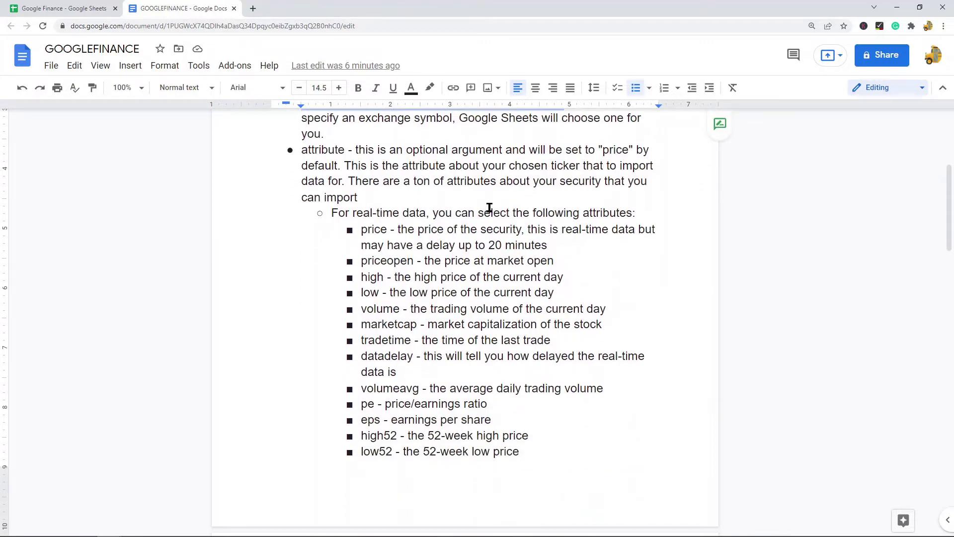
Step: Pick out the attributes price, priceopen, high and low, then scroll to the historical-data attributes
{"action": "double_click", "coordinate": [380, 229]}
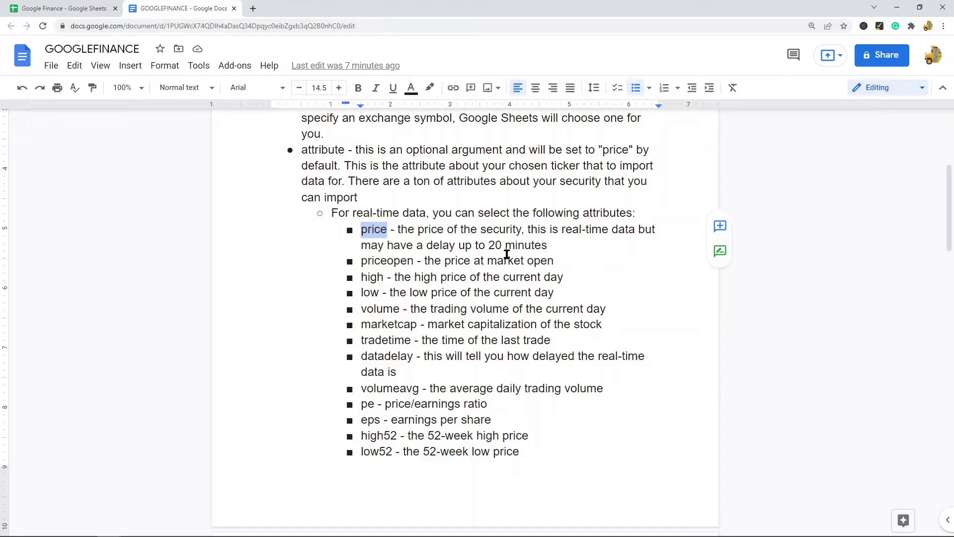
{"action": "double_click", "coordinate": [368, 258]}
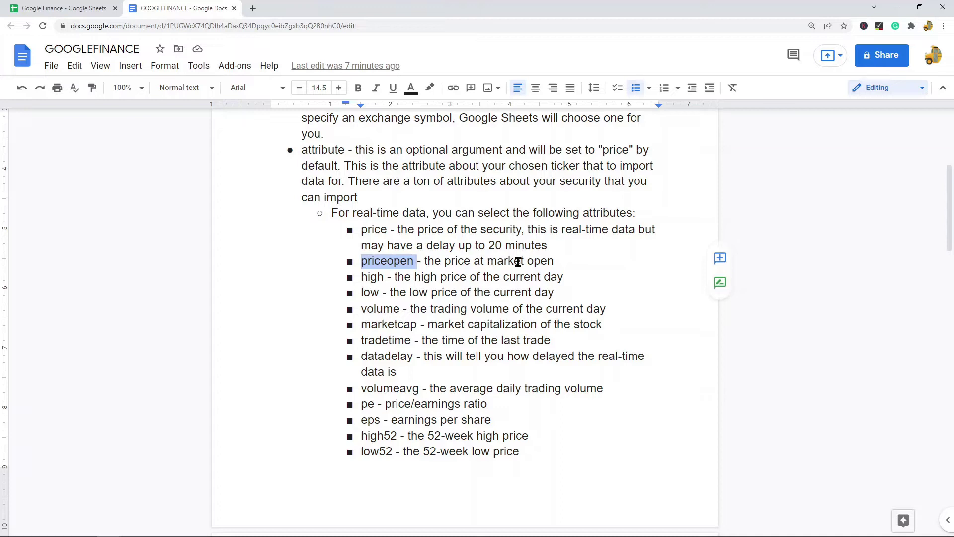
{"action": "double_click", "coordinate": [383, 277]}
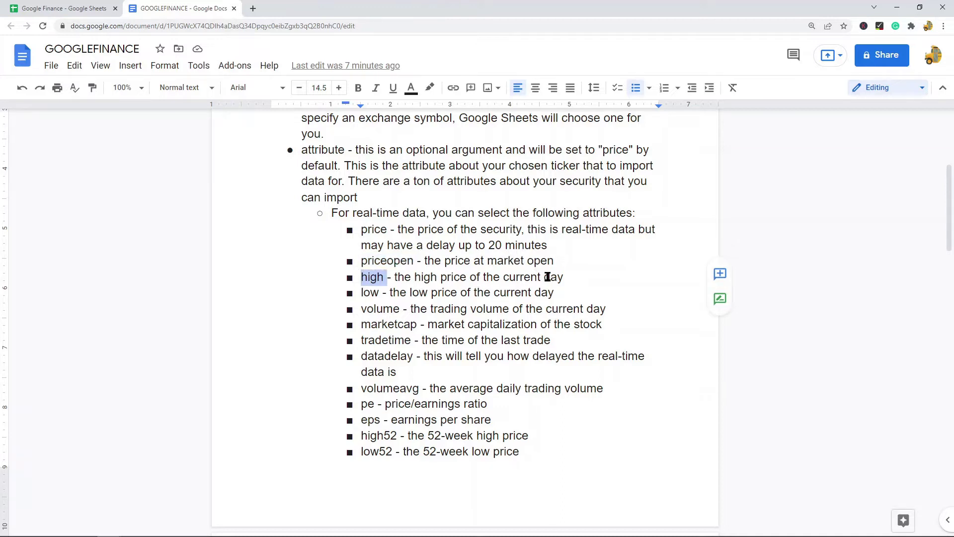
{"action": "double_click", "coordinate": [373, 293]}
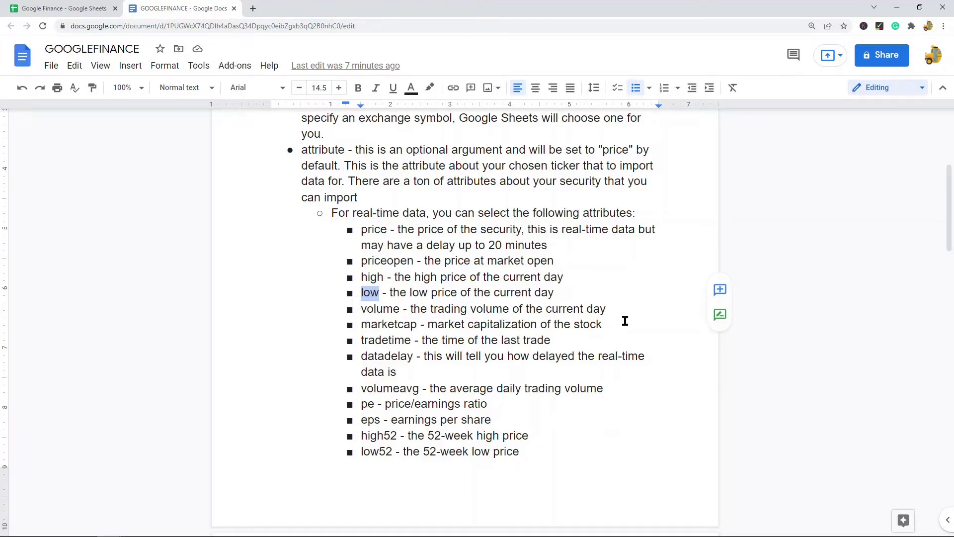
{"action": "scroll", "coordinate": [409, 353], "scroll_direction": "down", "scroll_amount": 1}
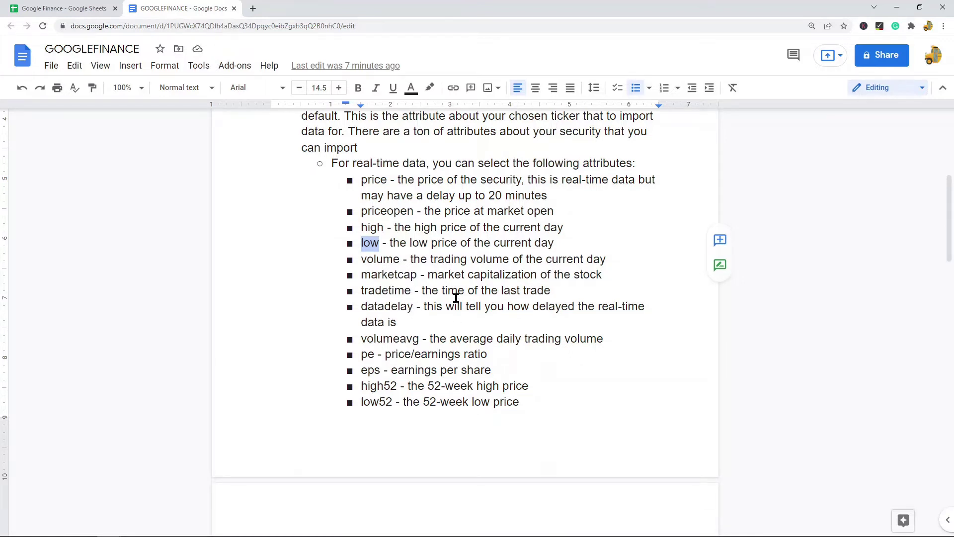
{"action": "scroll", "coordinate": [531, 292], "scroll_direction": "down", "scroll_amount": 2}
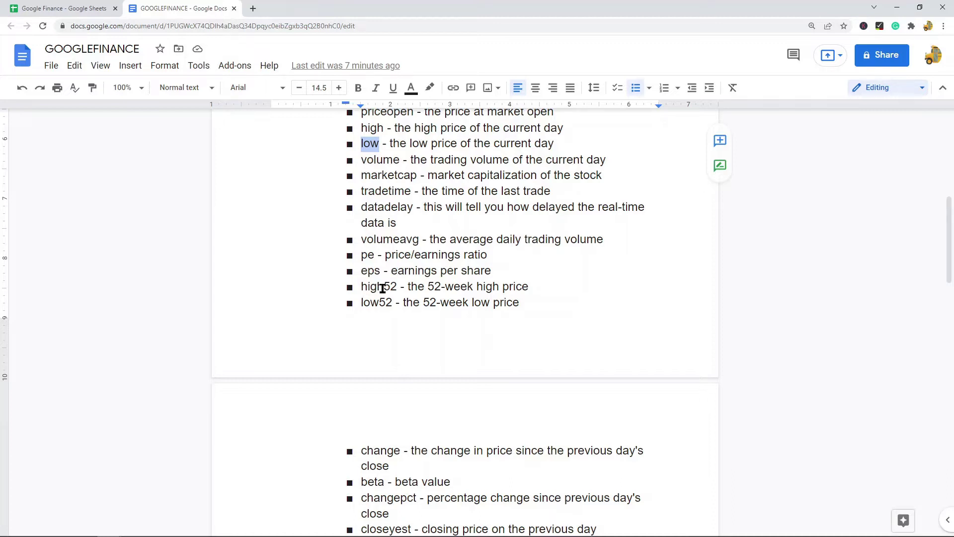
{"action": "scroll", "coordinate": [527, 286], "scroll_direction": "down", "scroll_amount": 1}
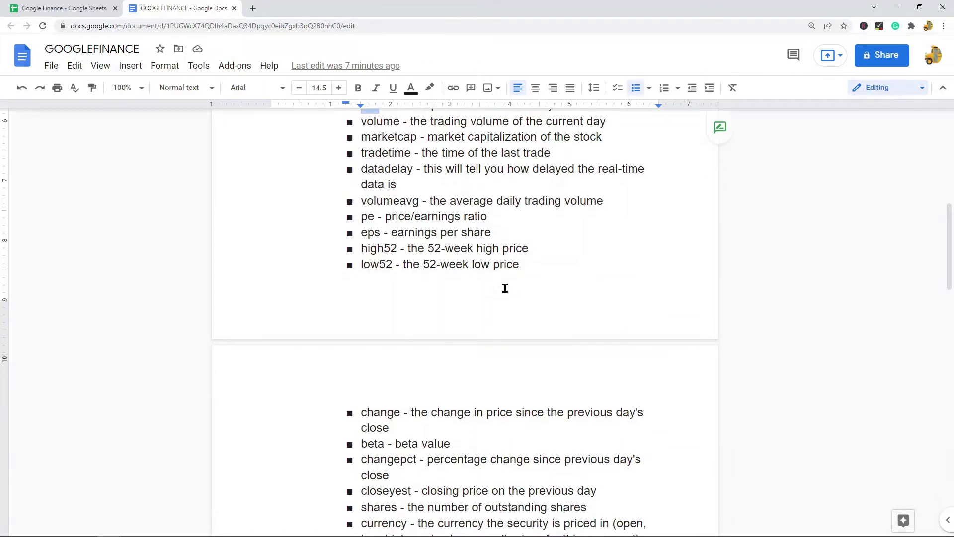
{"action": "scroll", "coordinate": [576, 259], "scroll_direction": "down", "scroll_amount": 3}
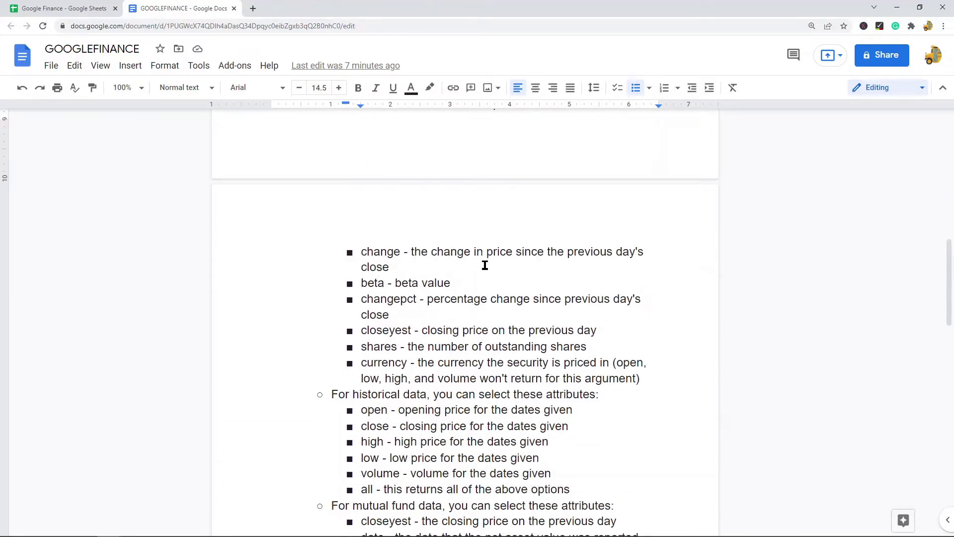
Step: Point out the historical open and volume attributes, then scroll to the mutual fund attributes
{"action": "scroll", "coordinate": [496, 264], "scroll_direction": "down", "scroll_amount": 2}
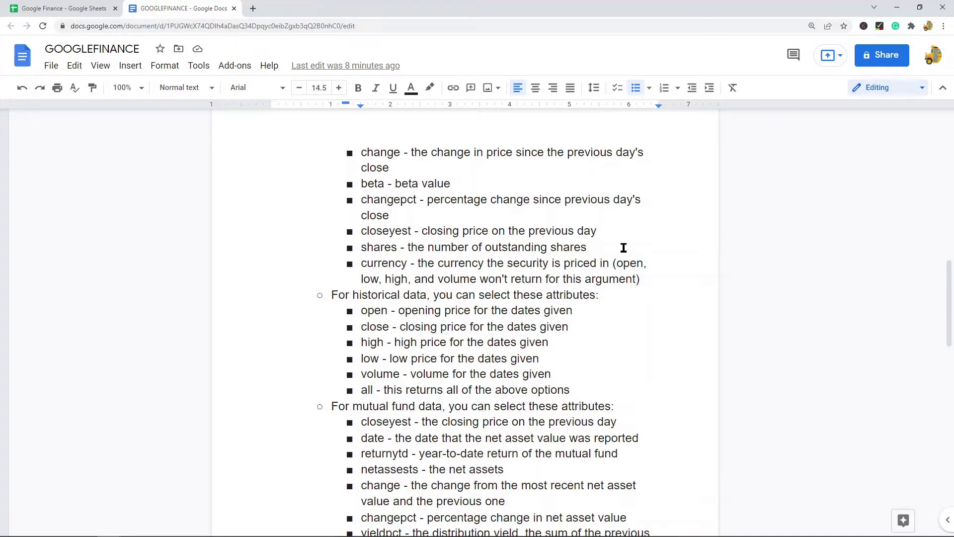
{"action": "scroll", "coordinate": [647, 266], "scroll_direction": "down", "scroll_amount": 1}
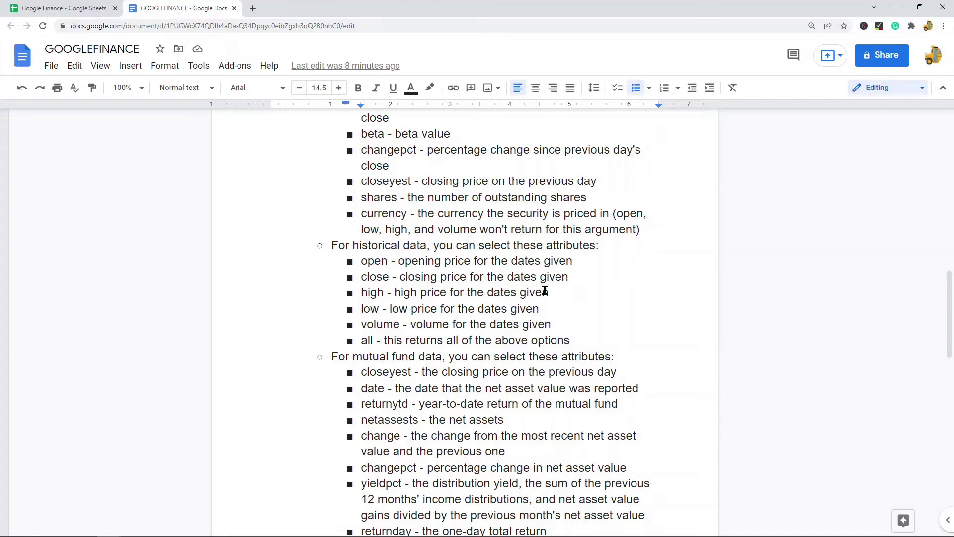
{"action": "left_click", "coordinate": [373, 262]}
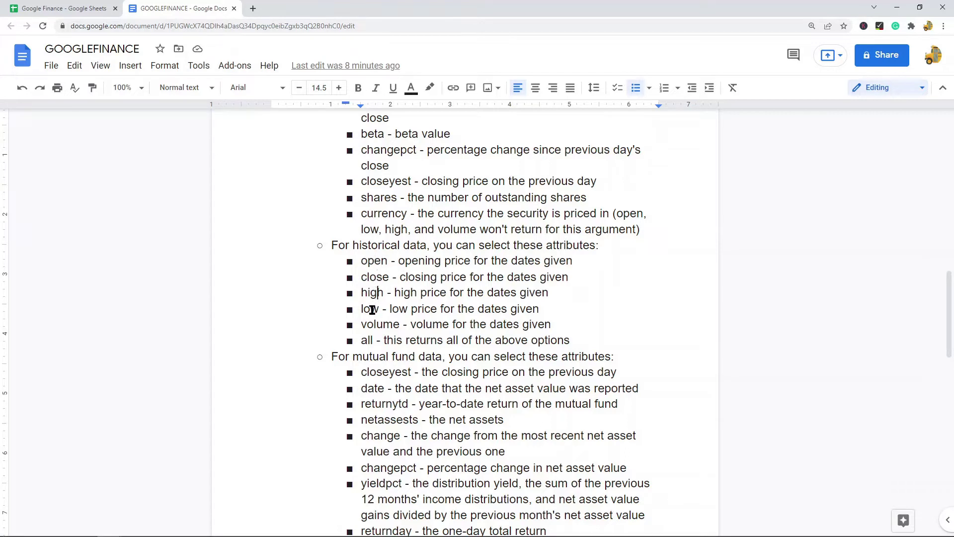
{"action": "left_click", "coordinate": [383, 326]}
{"action": "scroll", "coordinate": [684, 289], "scroll_direction": "down", "scroll_amount": 2}
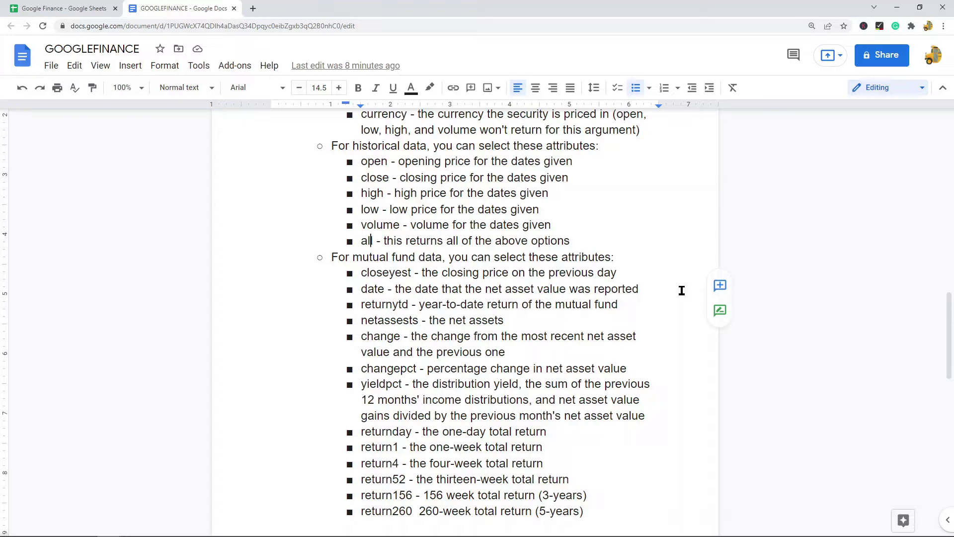
{"action": "scroll", "coordinate": [647, 303], "scroll_direction": "down", "scroll_amount": 1}
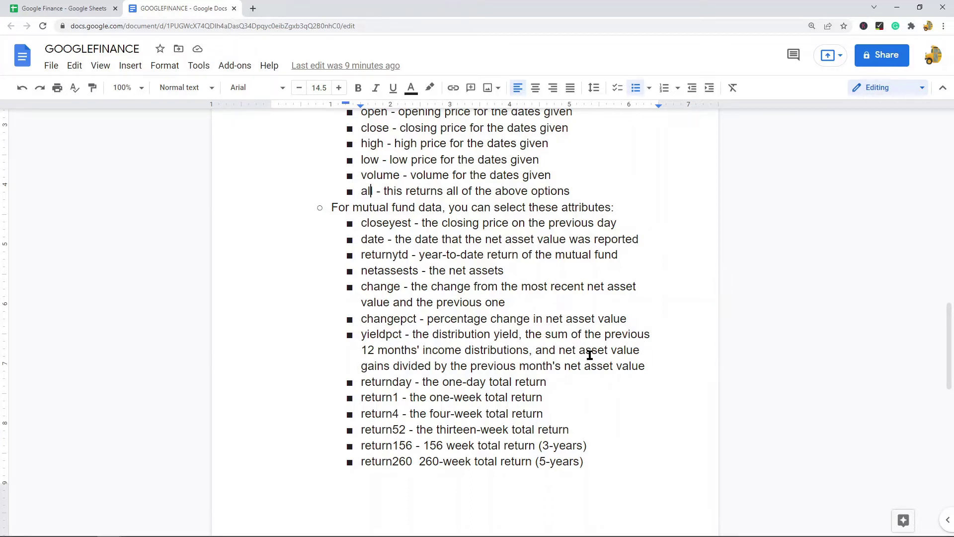
Step: Scroll past the fund return attributes to the start_date, end_date|num_days and interval explanations
{"action": "scroll", "coordinate": [601, 362], "scroll_direction": "down", "scroll_amount": 2}
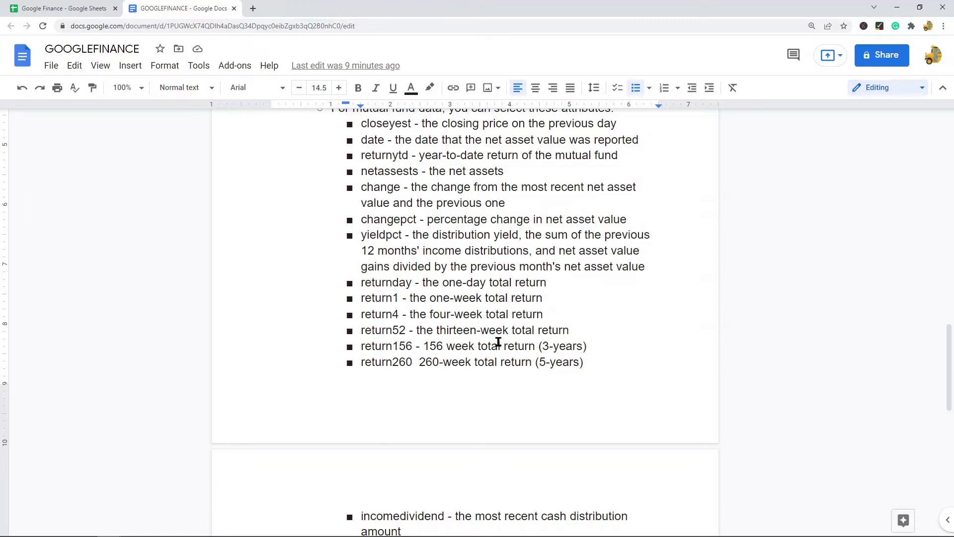
{"action": "scroll", "coordinate": [556, 323], "scroll_direction": "down", "scroll_amount": 2}
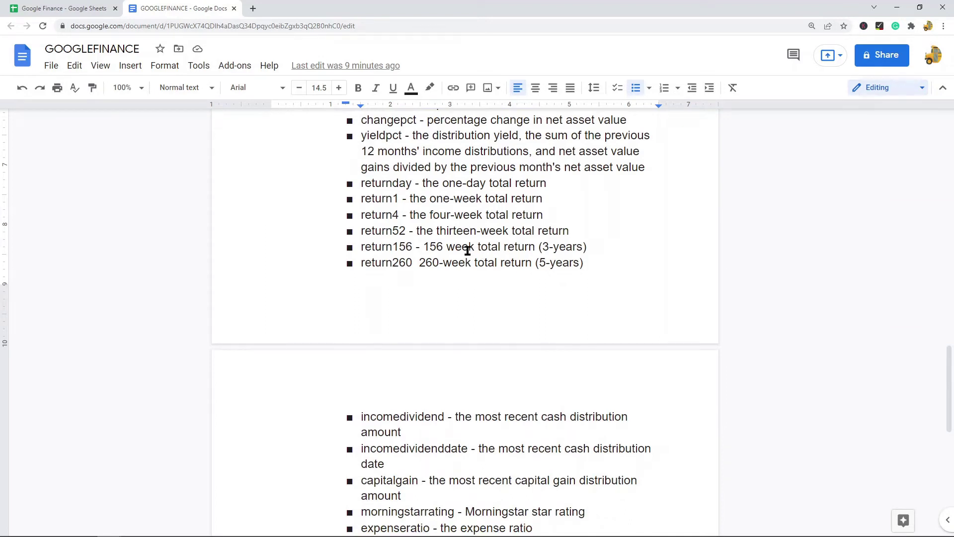
{"action": "scroll", "coordinate": [557, 255], "scroll_direction": "down", "scroll_amount": 1}
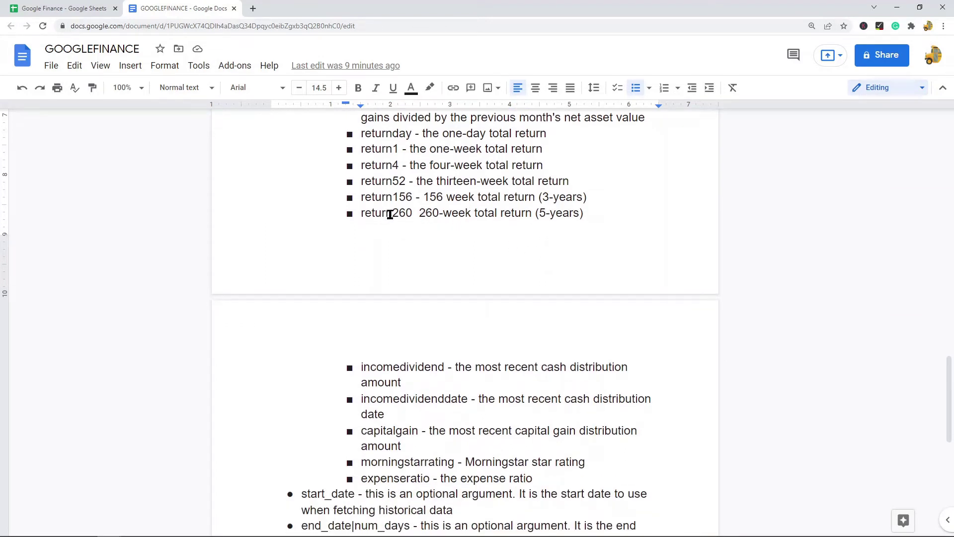
{"action": "scroll", "coordinate": [555, 211], "scroll_direction": "down", "scroll_amount": 1}
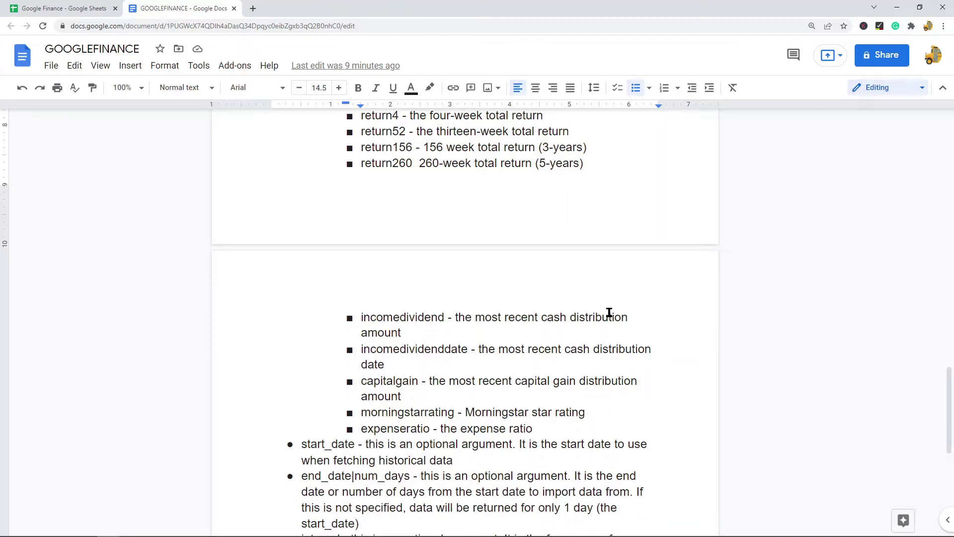
{"action": "scroll", "coordinate": [442, 321], "scroll_direction": "down", "scroll_amount": 1}
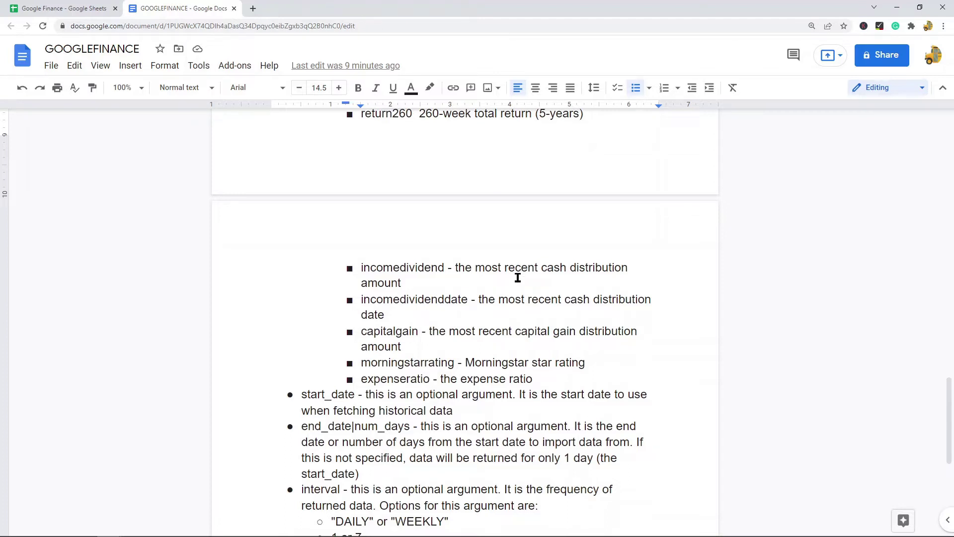
{"action": "scroll", "coordinate": [476, 301], "scroll_direction": "down", "scroll_amount": 1}
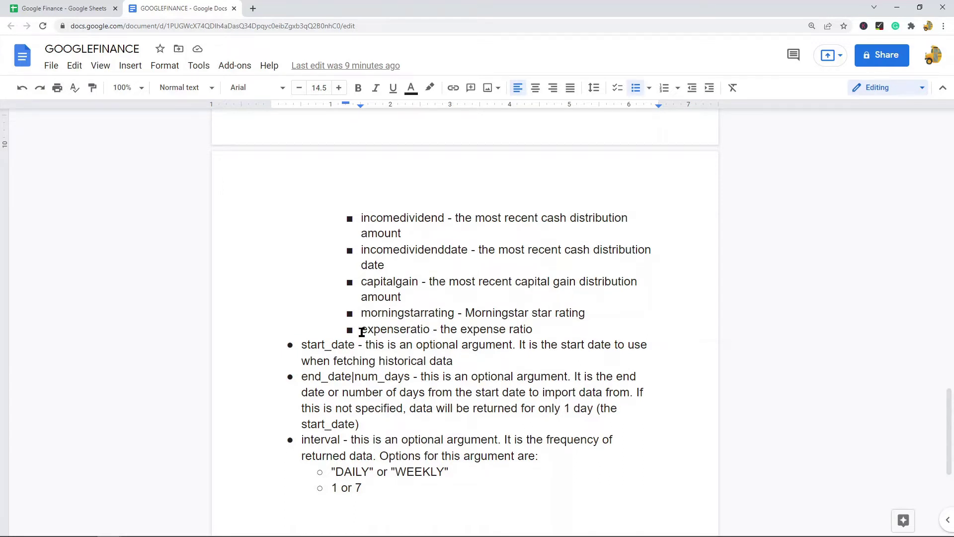
{"action": "scroll", "coordinate": [497, 308], "scroll_direction": "down", "scroll_amount": 2}
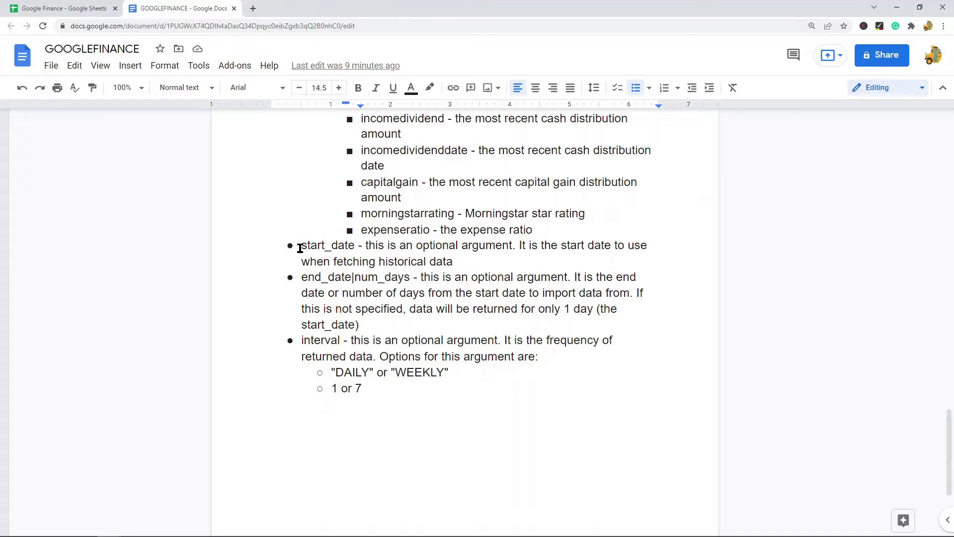
{"action": "left_click_drag", "start_coordinate": [301, 246], "coordinate": [344, 245]}
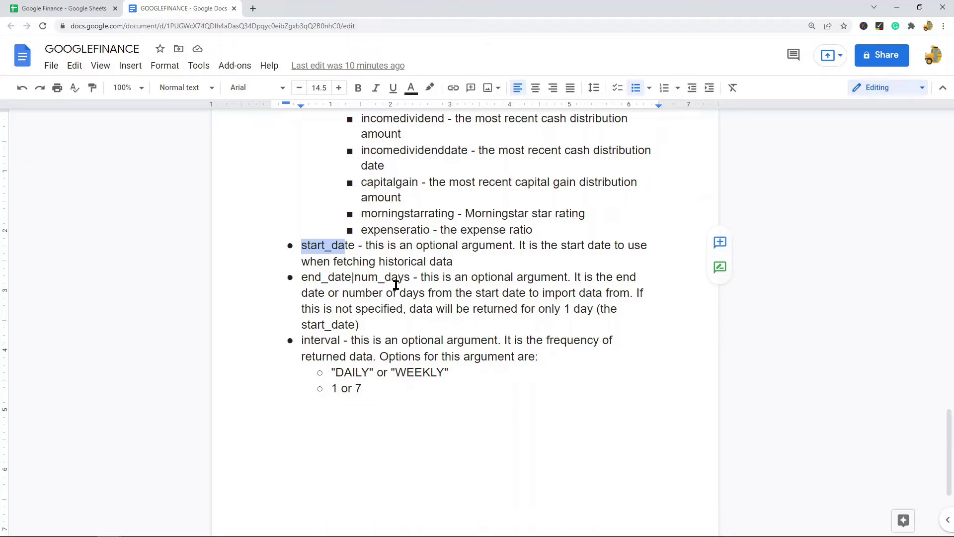
{"action": "left_click_drag", "start_coordinate": [301, 279], "coordinate": [384, 281]}
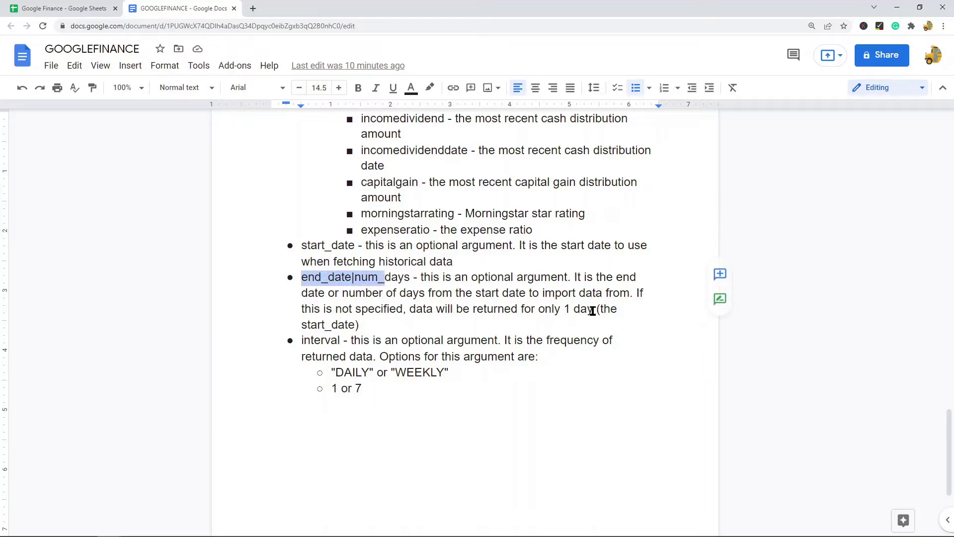
{"action": "left_click_drag", "start_coordinate": [358, 245], "coordinate": [323, 243]}
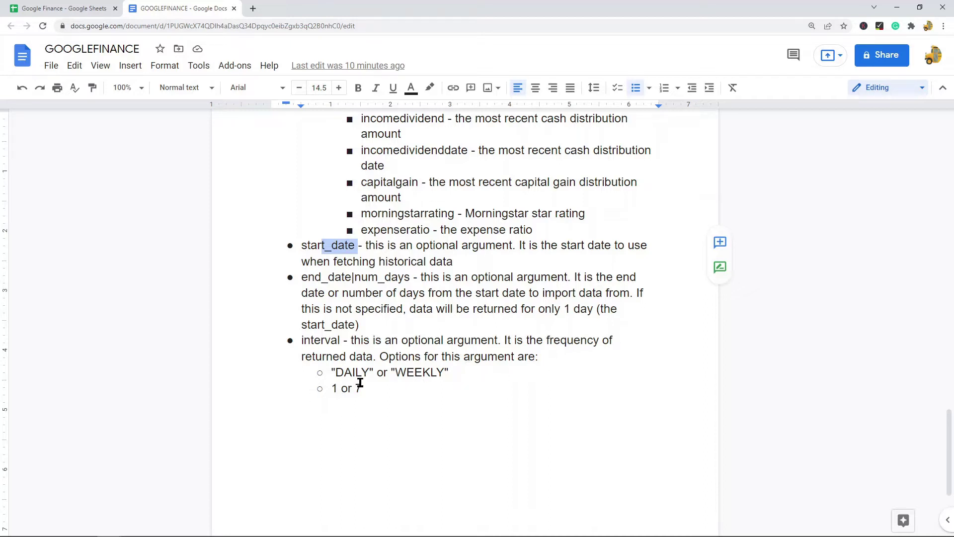
{"action": "left_click_drag", "start_coordinate": [326, 373], "coordinate": [444, 373]}
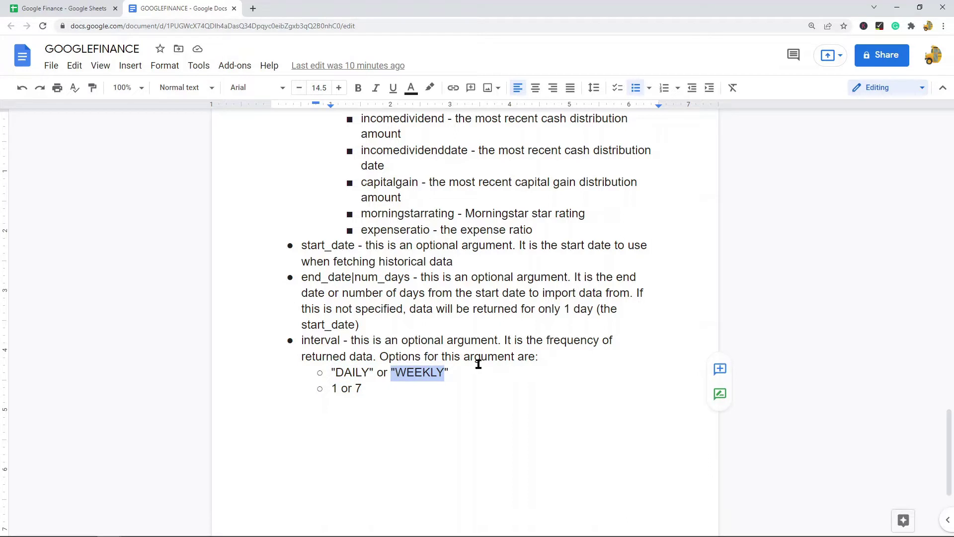
{"action": "left_click", "coordinate": [524, 376]}
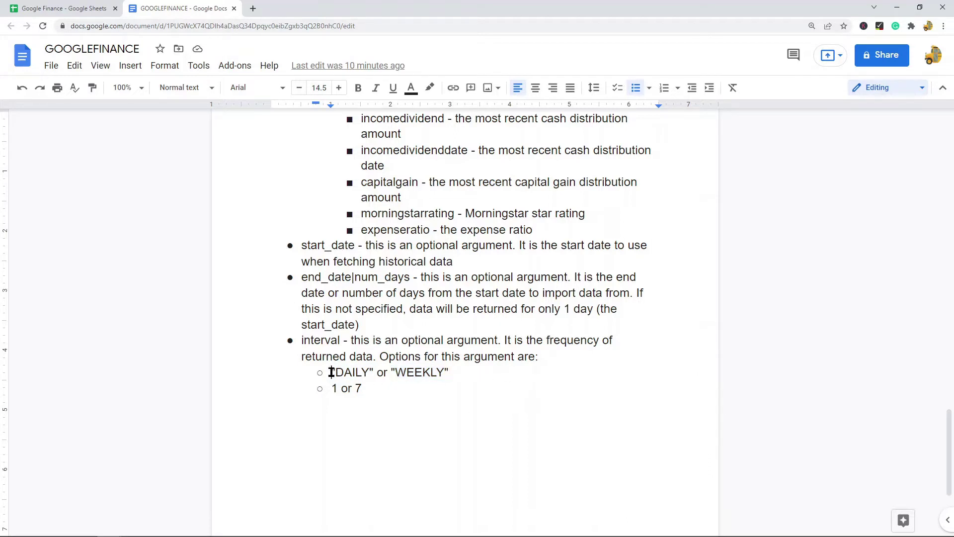
{"action": "left_click_drag", "start_coordinate": [331, 373], "coordinate": [373, 374]}
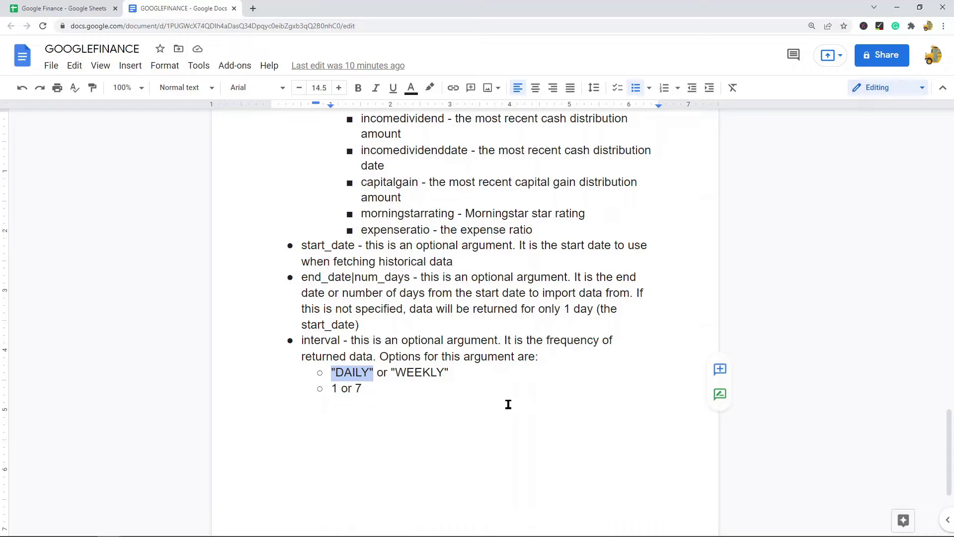
{"action": "scroll", "coordinate": [484, 379], "scroll_direction": "up", "scroll_amount": 2}
{"action": "scroll", "coordinate": [510, 337], "scroll_direction": "down", "scroll_amount": 2}
{"action": "scroll", "coordinate": [510, 337], "scroll_direction": "down", "scroll_amount": 1}
{"action": "scroll", "coordinate": [509, 337], "scroll_direction": "up", "scroll_amount": 5}
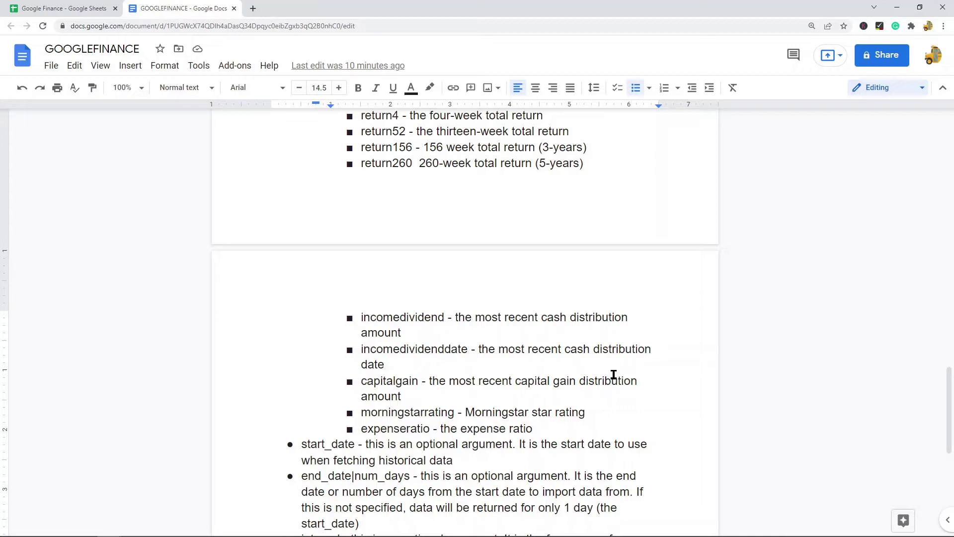
{"action": "scroll", "coordinate": [500, 243], "scroll_direction": "down", "scroll_amount": 3}
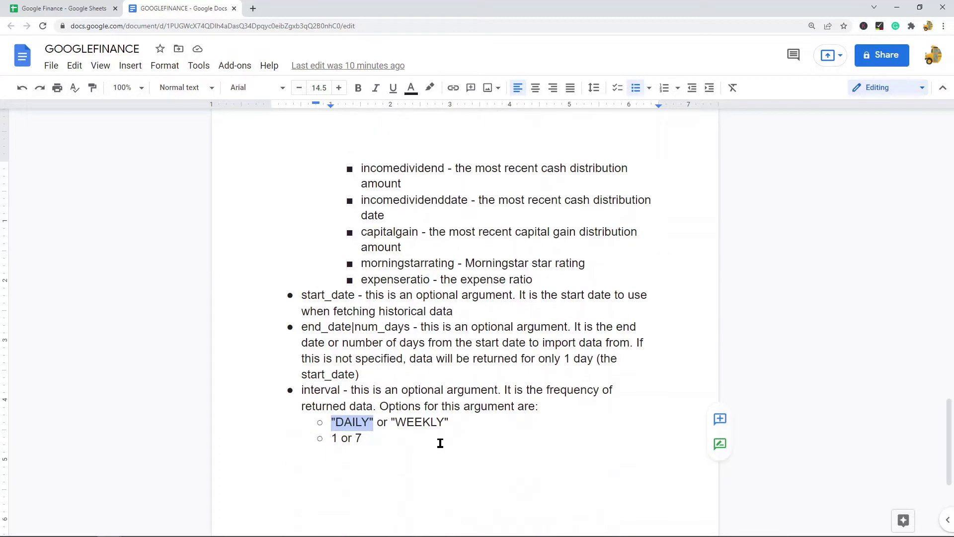
{"action": "left_click", "coordinate": [374, 444]}
{"action": "double_click", "coordinate": [358, 439]}
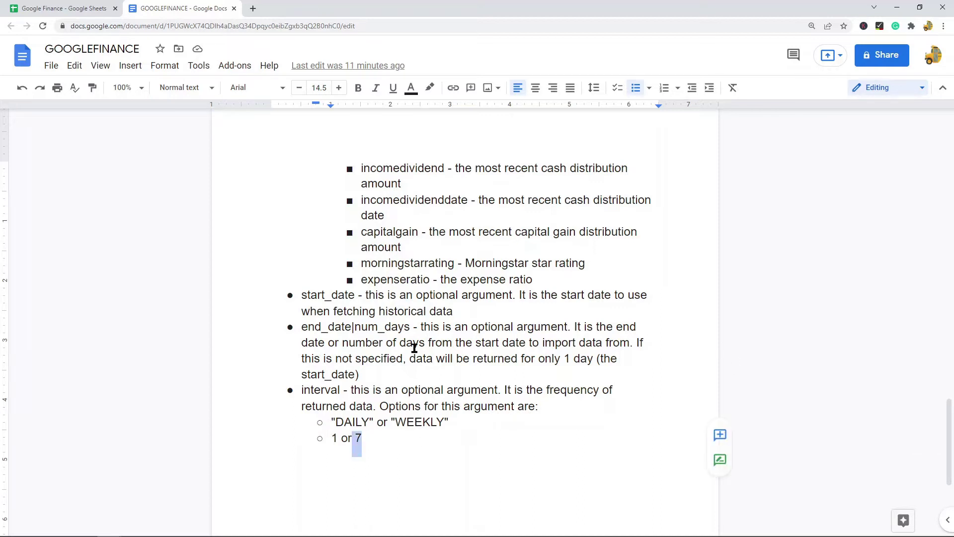
{"action": "scroll", "coordinate": [432, 318], "scroll_direction": "up", "scroll_amount": 12}
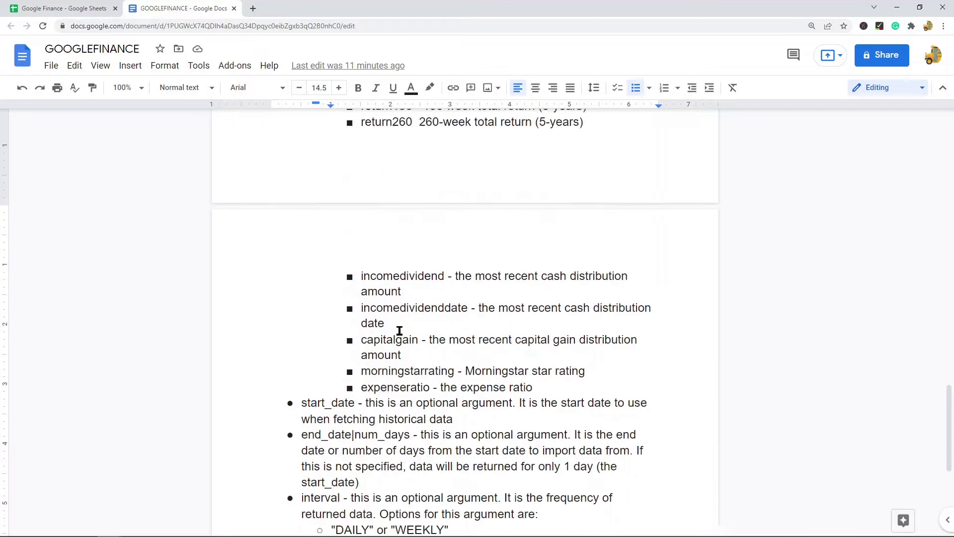
{"action": "scroll", "coordinate": [362, 156], "scroll_direction": "up", "scroll_amount": 6}
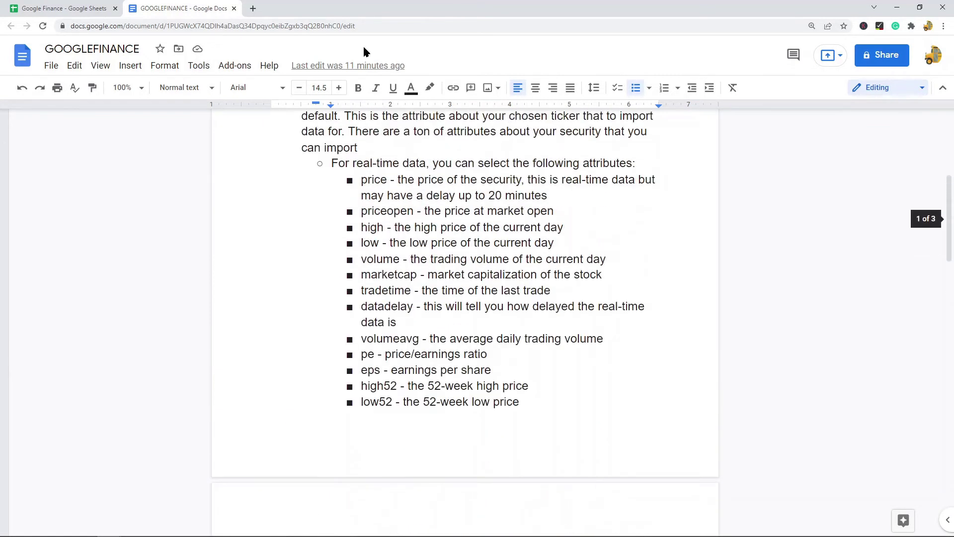
{"action": "scroll", "coordinate": [397, 205], "scroll_direction": "down", "scroll_amount": 4}
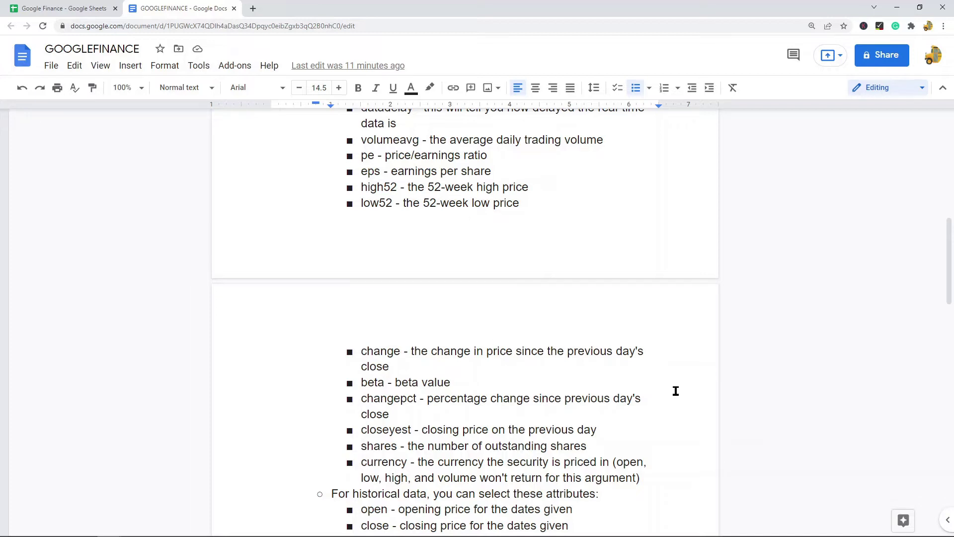
{"action": "scroll", "coordinate": [376, 336], "scroll_direction": "down", "scroll_amount": 5}
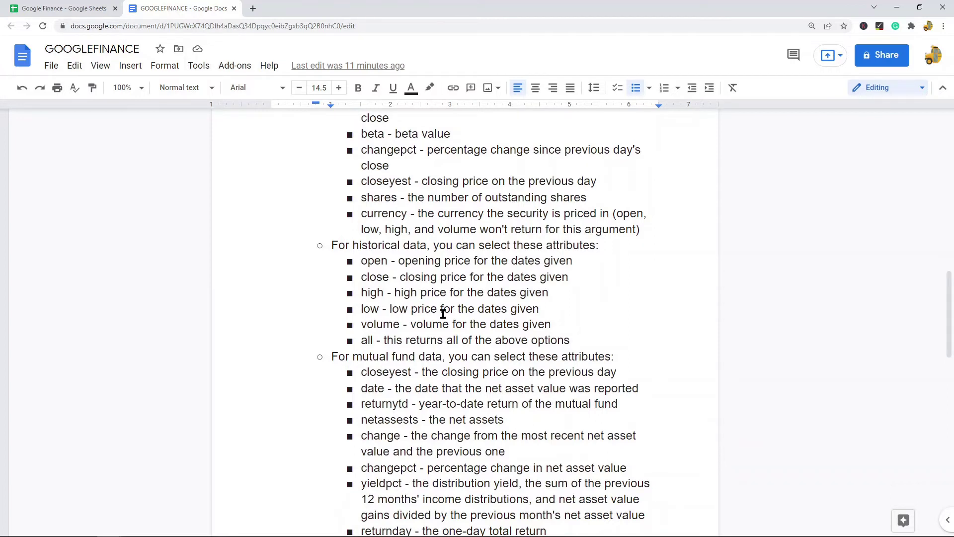
{"action": "scroll", "coordinate": [426, 382], "scroll_direction": "down", "scroll_amount": 4}
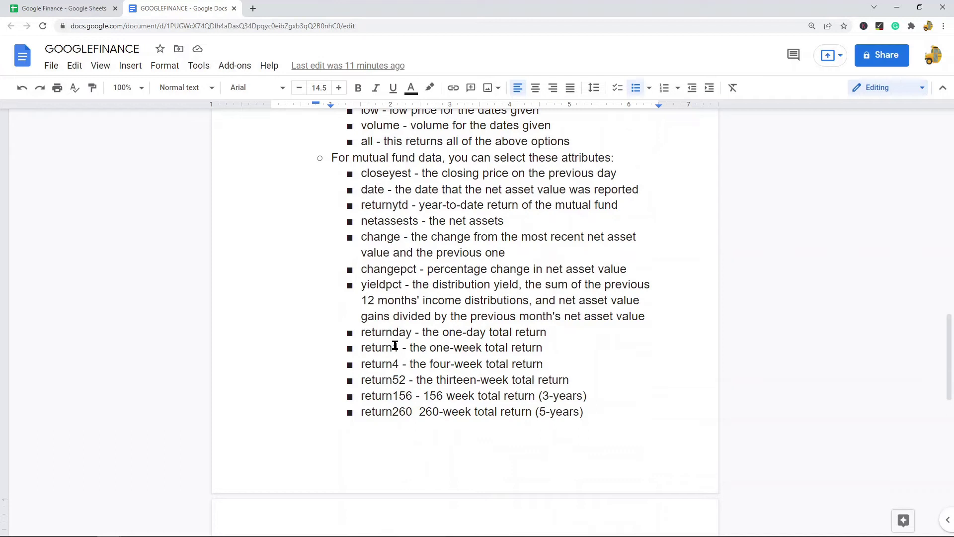
{"action": "scroll", "coordinate": [518, 283], "scroll_direction": "up", "scroll_amount": 14}
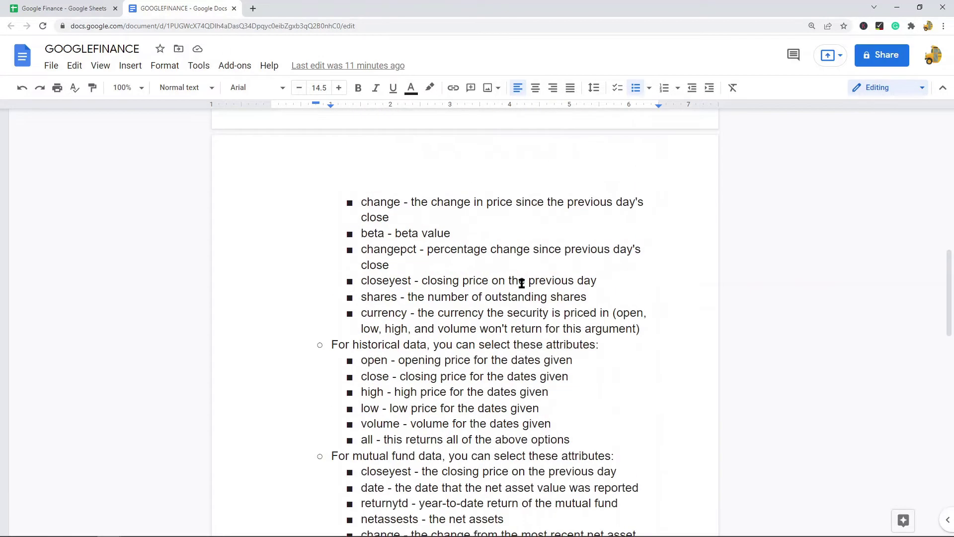
{"action": "scroll", "coordinate": [524, 299], "scroll_direction": "up", "scroll_amount": 2}
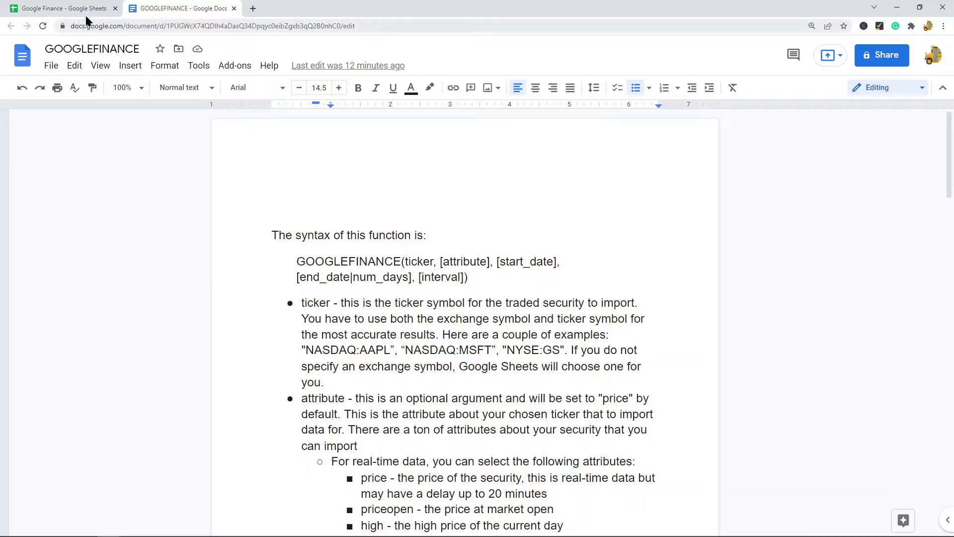
Step: In the Google Finance spreadsheet, start a formula with = in cell A1
{"action": "left_click", "coordinate": [68, 9]}
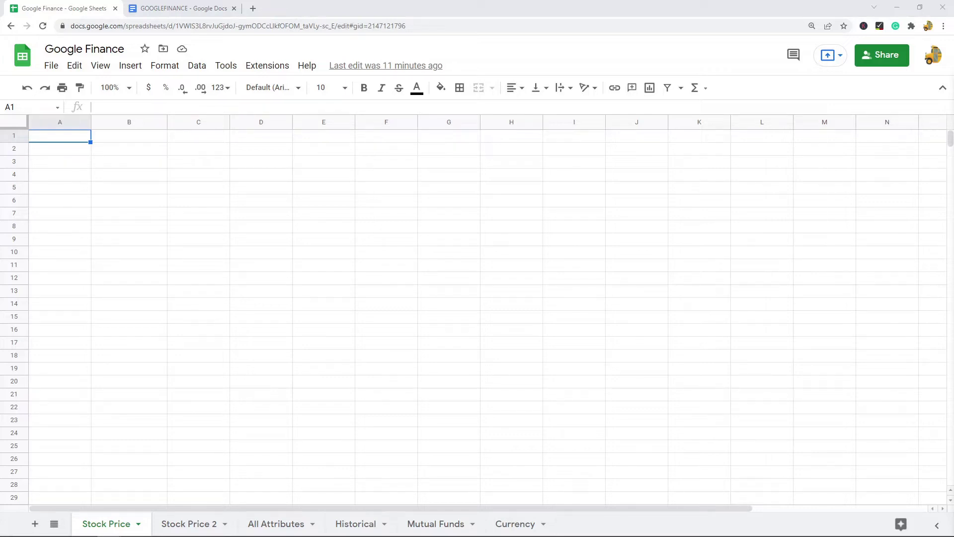
{"action": "double_click", "coordinate": [74, 139]}
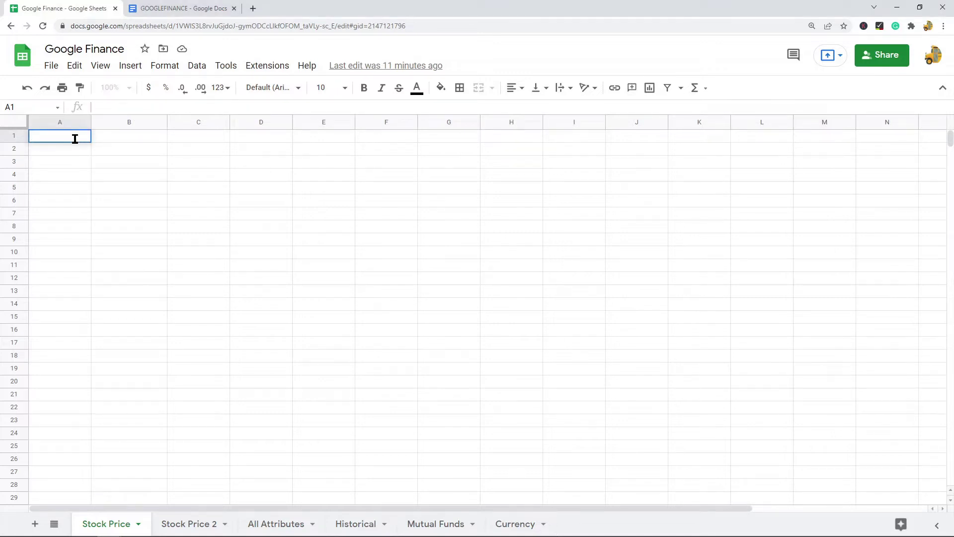
{"action": "type", "text": "="}
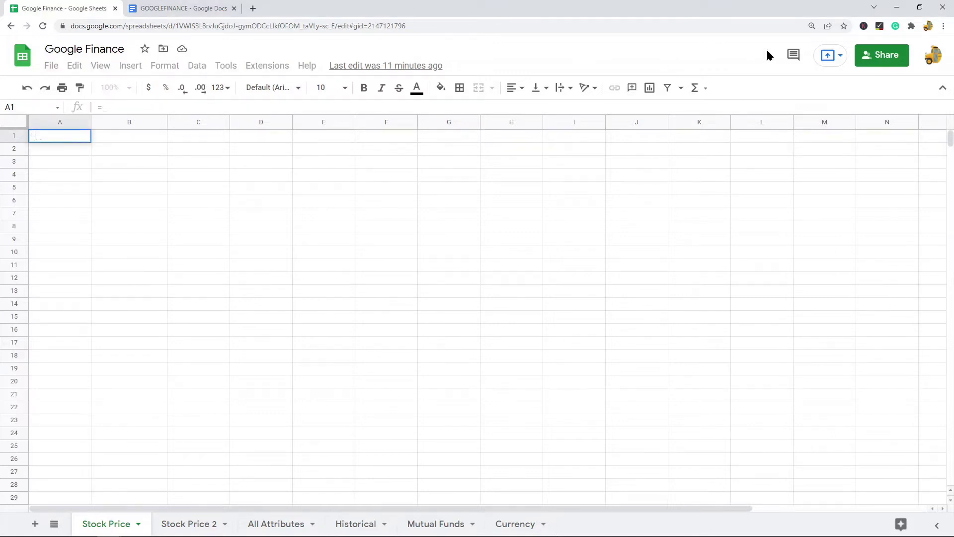
Step: Raise the browser zoom to 200% and remove the stray cell reference from A1
{"action": "left_click", "coordinate": [943, 26]}
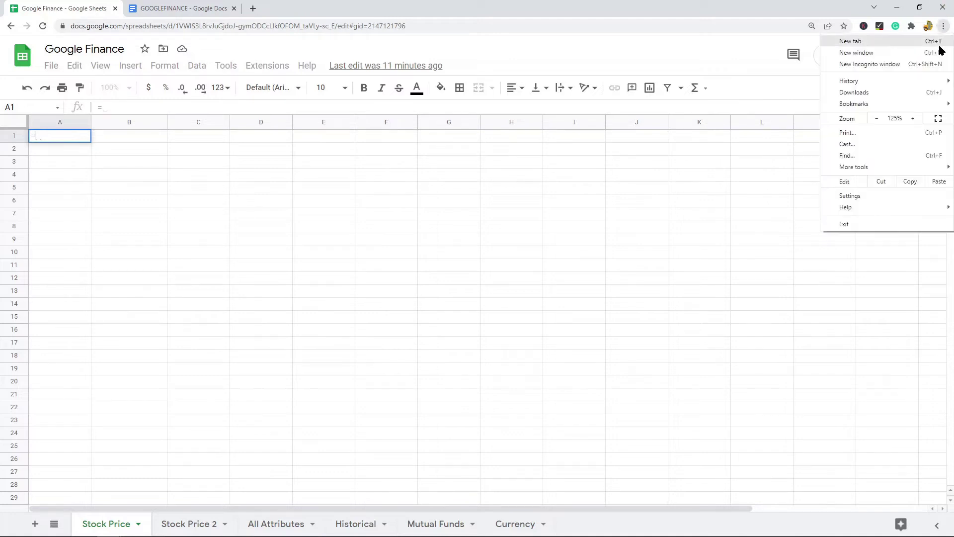
{"action": "left_click", "coordinate": [913, 119]}
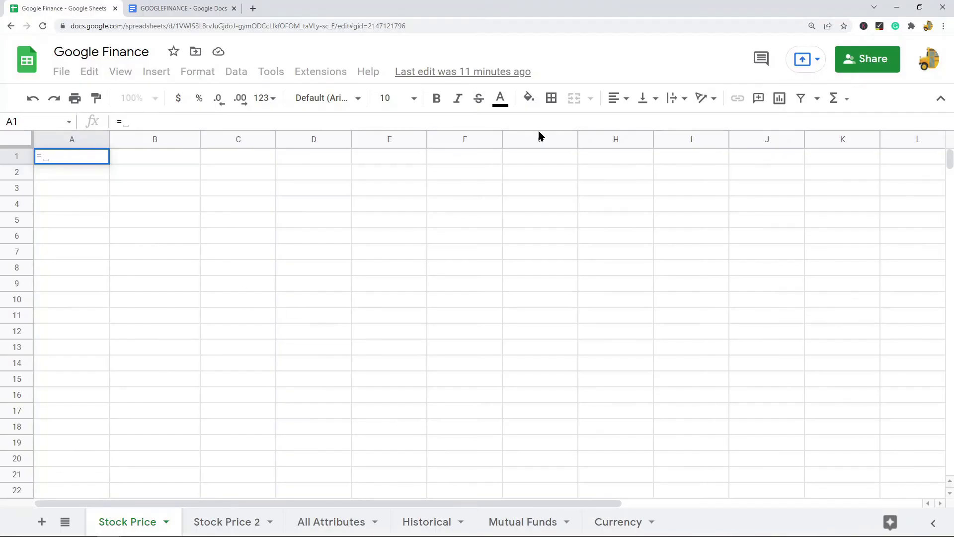
{"action": "left_click", "coordinate": [586, 239]}
{"action": "left_click", "coordinate": [944, 25]}
{"action": "left_click", "coordinate": [913, 120]}
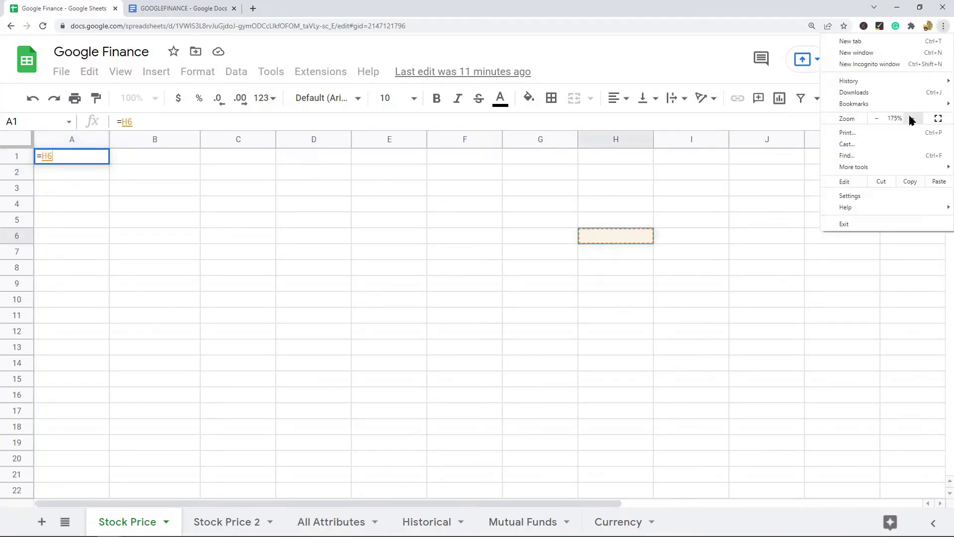
{"action": "left_click", "coordinate": [912, 119]}
{"action": "left_click", "coordinate": [354, 219]}
{"action": "key", "text": "BackSpace"}
{"action": "key", "text": "BackSpace"}
Step: Enter =GOOGLEFINANCE("GOOG","price") in A1 so it returns 2690.39
{"action": "type", "text": "GOOGL"}
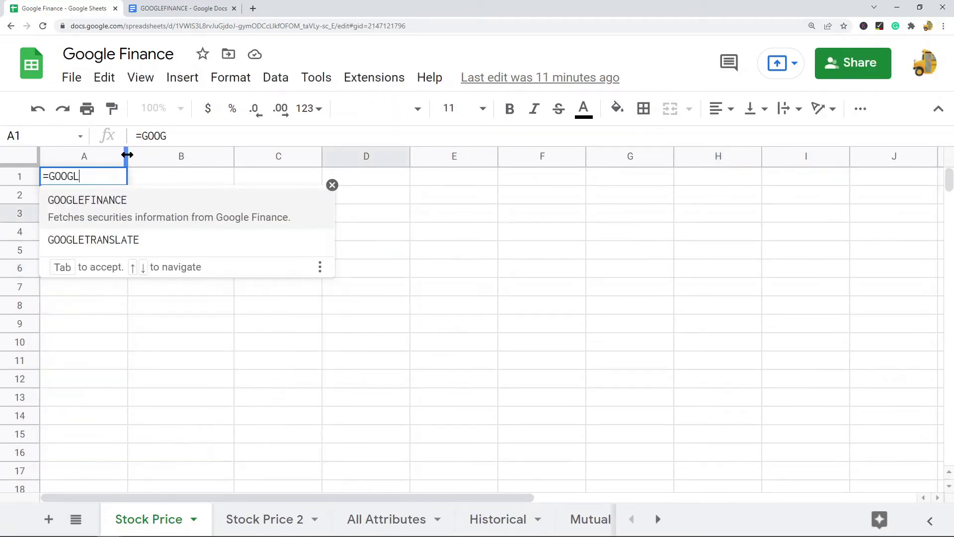
{"action": "type", "text": "EFINANCE"}
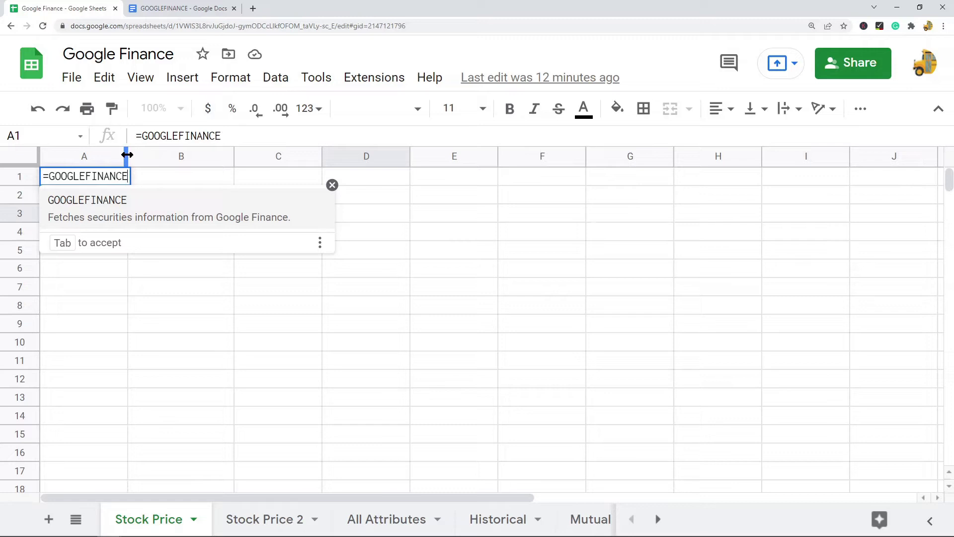
{"action": "type", "text": "("}
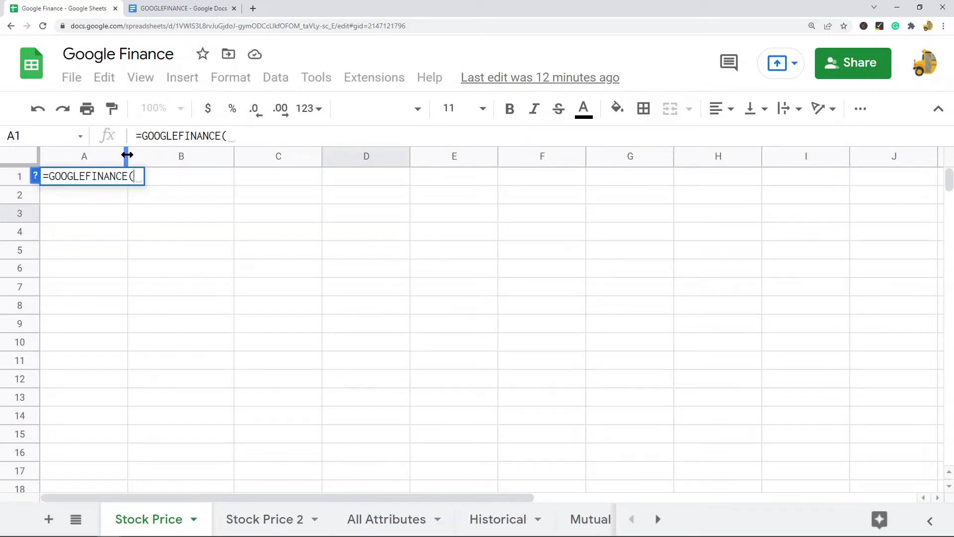
{"action": "type", "text": "\""}
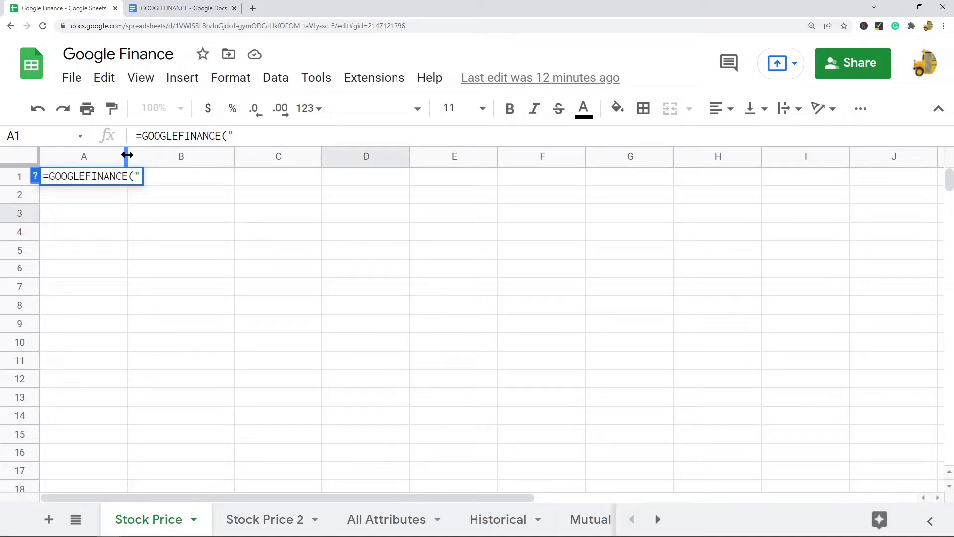
{"action": "type", "text": "GOOG\""}
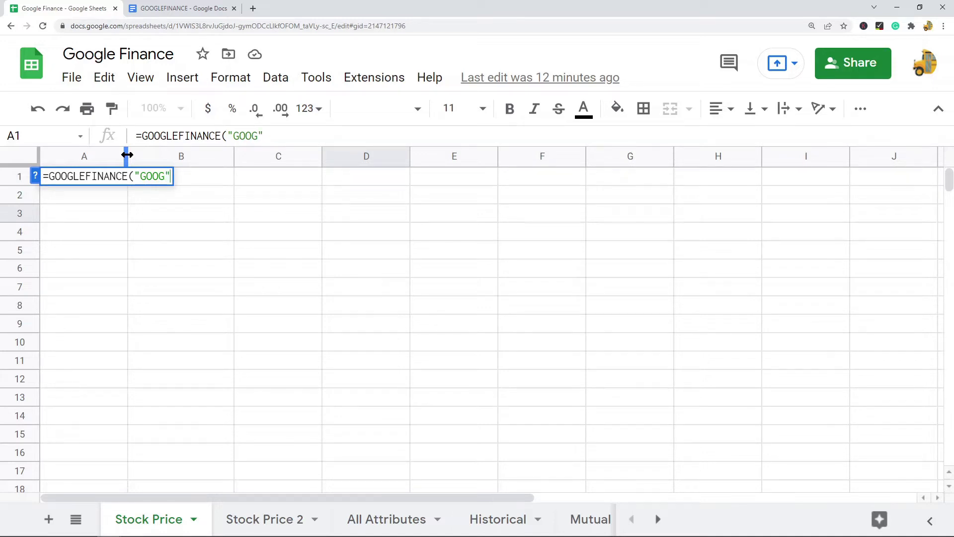
{"action": "type", "text": ","}
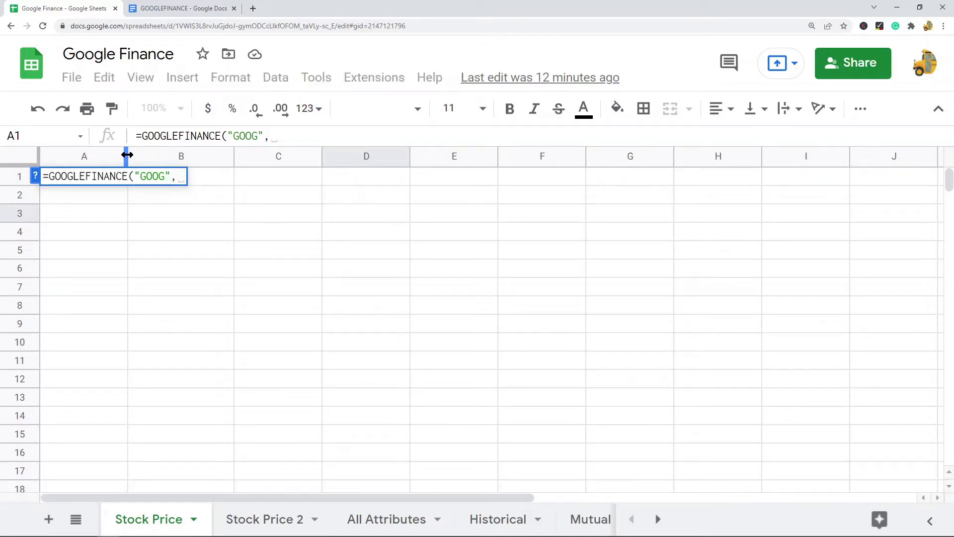
{"action": "type", "text": "\""}
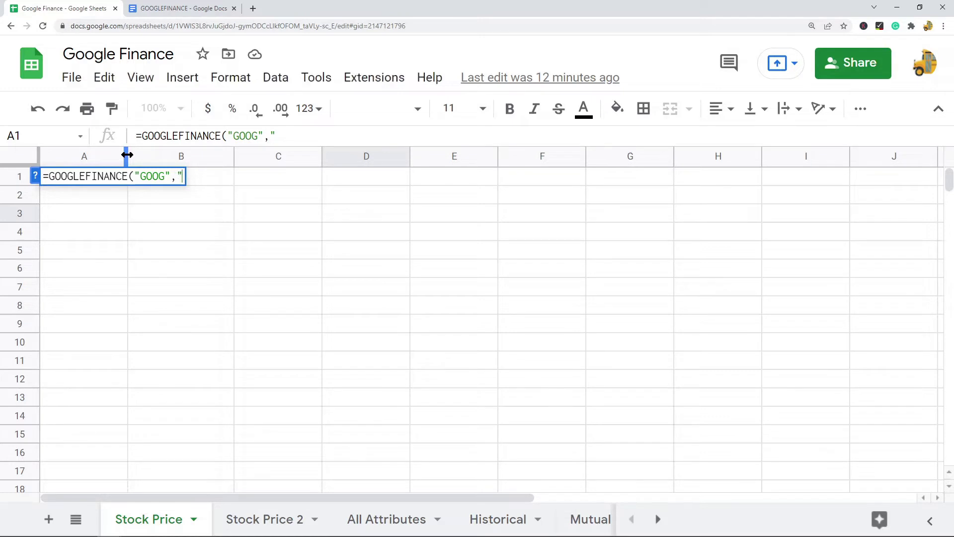
{"action": "type", "text": "price"}
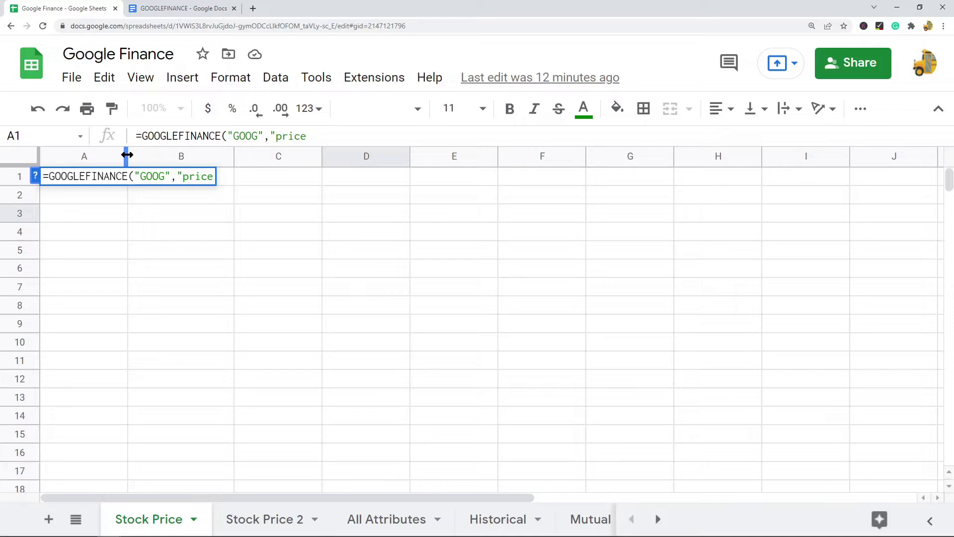
{"action": "type", "text": "\")"}
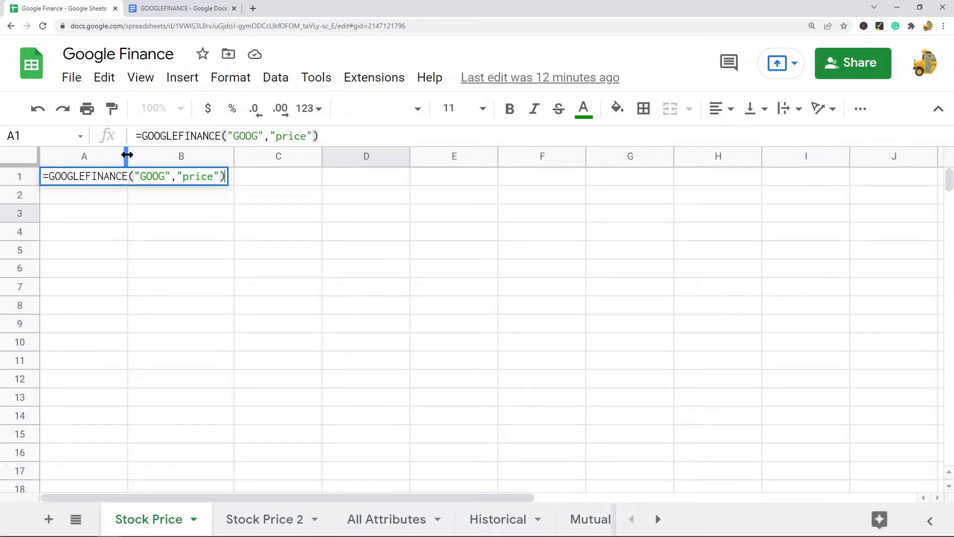
{"action": "key", "text": "Return"}
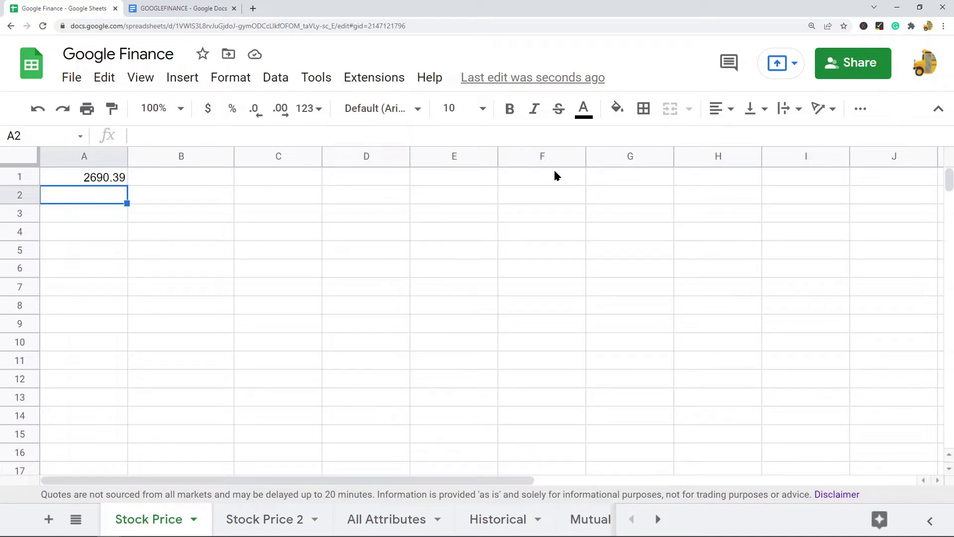
Step: Change the A1 ticker to "NASDAQ:GOOG" and confirm the formula still returns 2690.39
{"action": "left_click", "coordinate": [99, 178]}
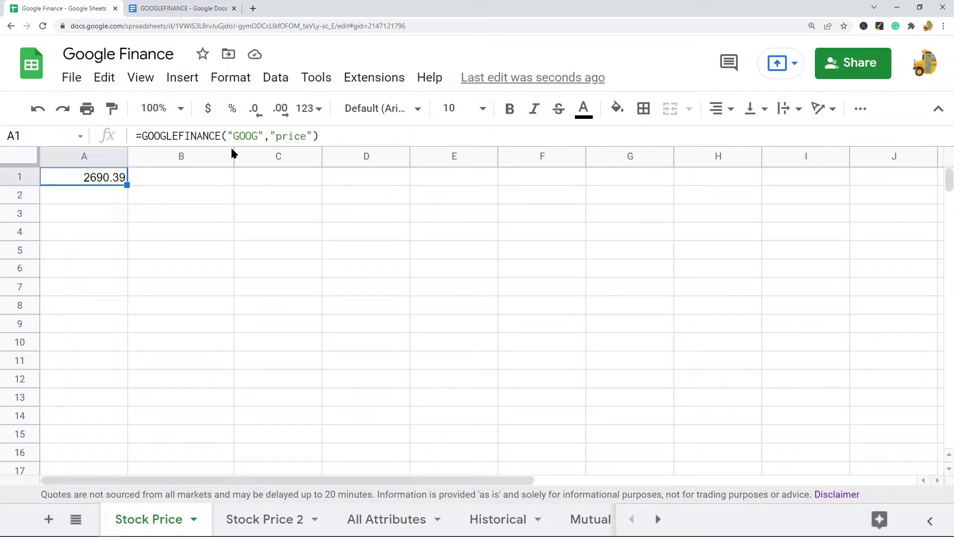
{"action": "left_click", "coordinate": [233, 135]}
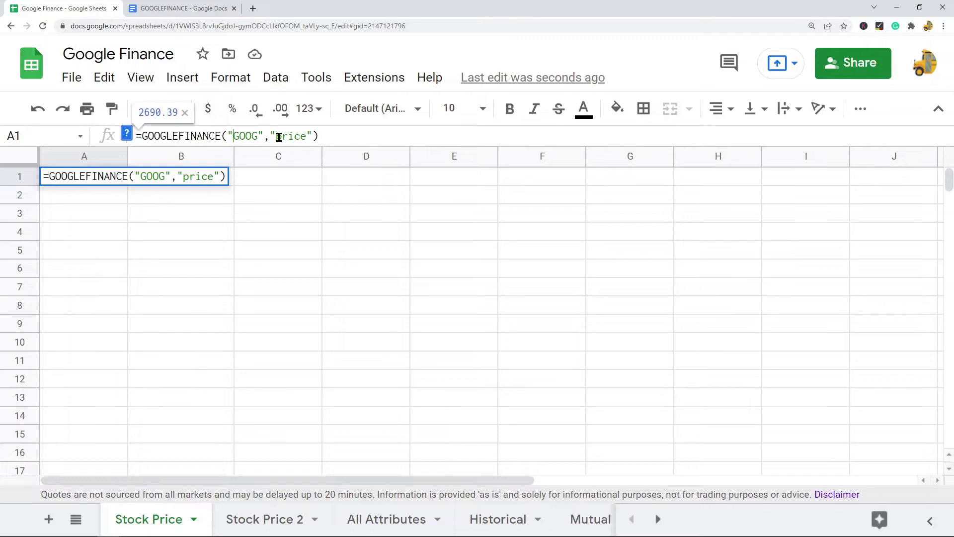
{"action": "key", "text": "BackSpace"}
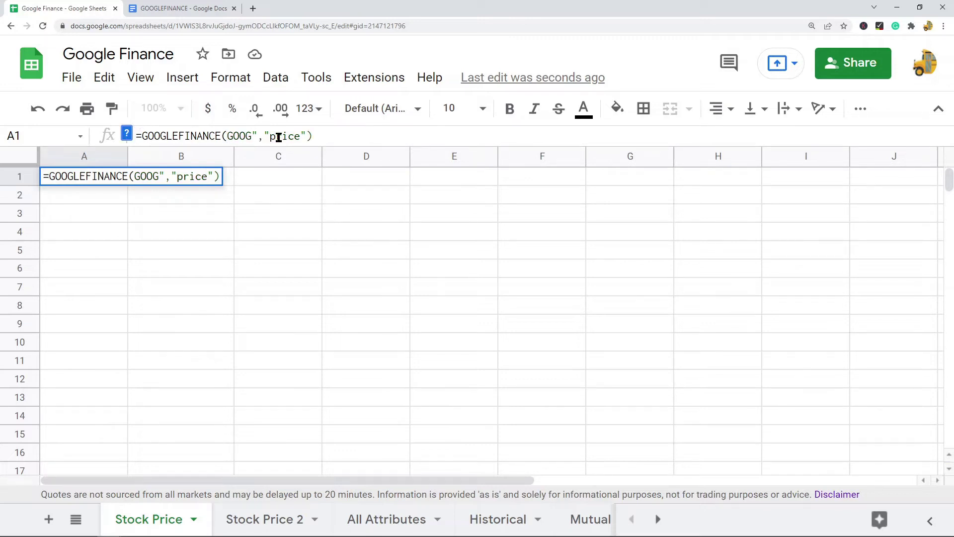
{"action": "type", "text": "\"NS"}
{"action": "key", "text": "BackSpace"}
{"action": "type", "text": "ASDA"}
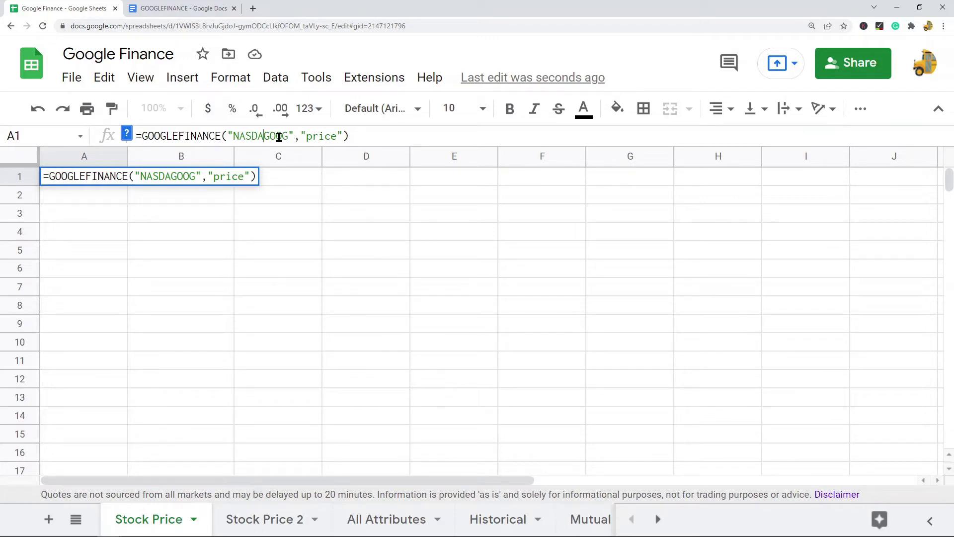
{"action": "type", "text": "Q"}
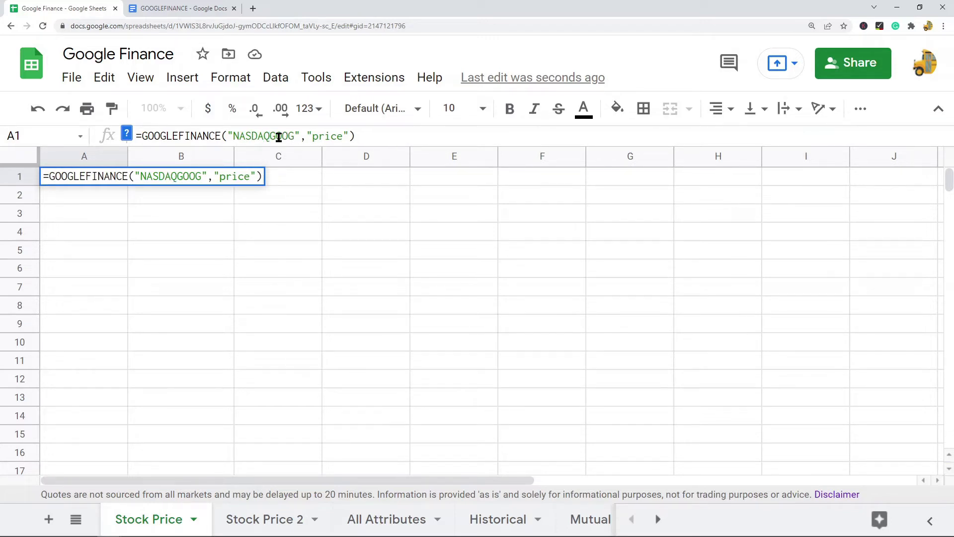
{"action": "type", "text": ":"}
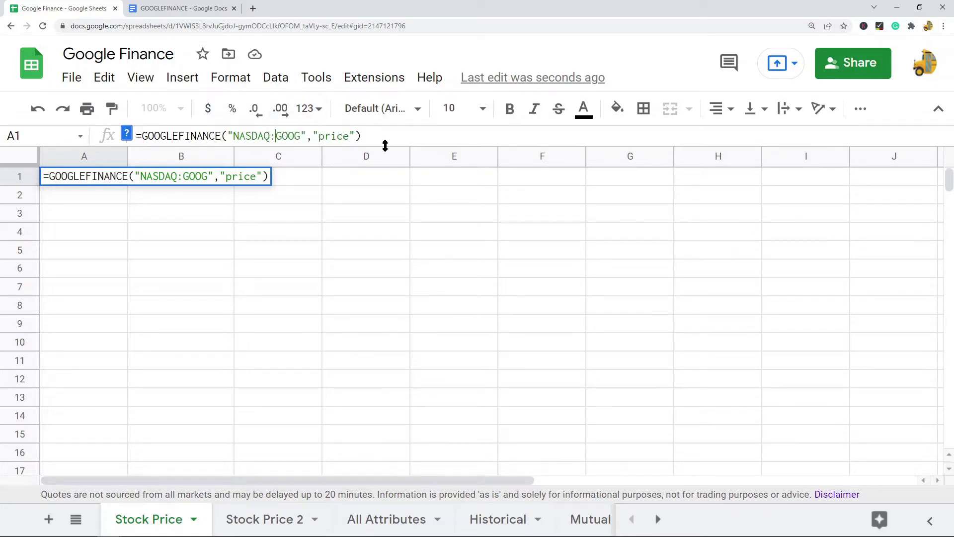
{"action": "key", "text": "Return"}
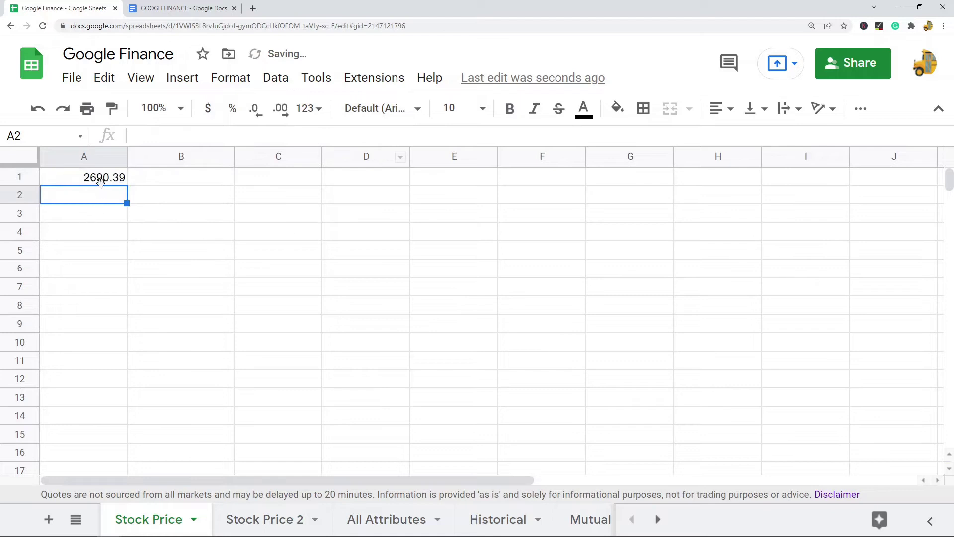
{"action": "left_click", "coordinate": [103, 181]}
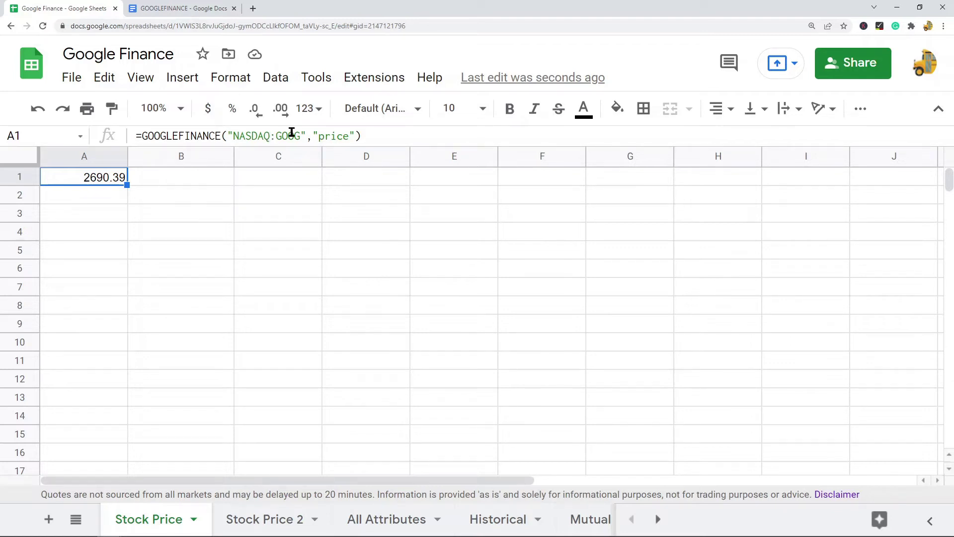
{"action": "left_click_drag", "start_coordinate": [306, 136], "coordinate": [227, 137]}
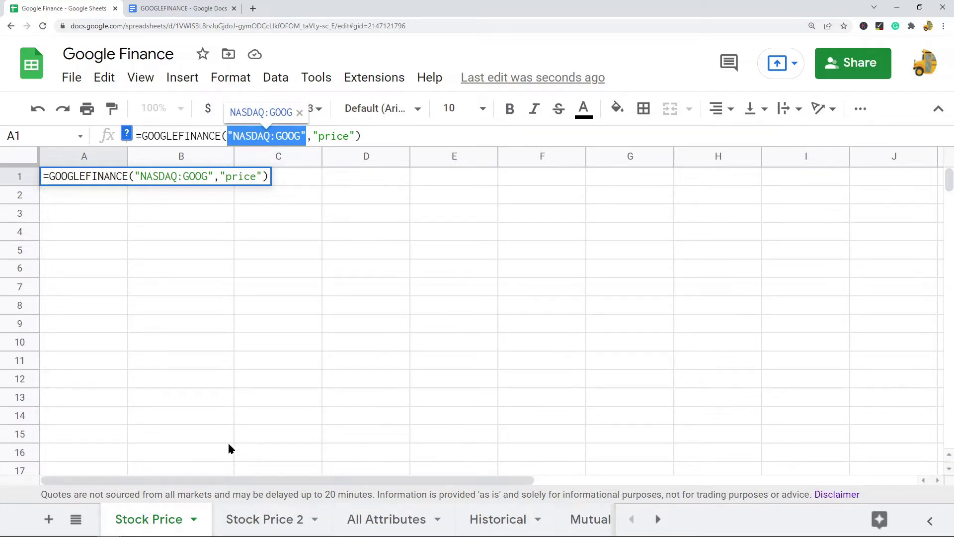
Step: Go to the Stock Price 2 sheet and select B2 for the price formula
{"action": "left_click", "coordinate": [269, 520]}
{"action": "left_click", "coordinate": [187, 304]}
{"action": "left_click", "coordinate": [184, 198]}
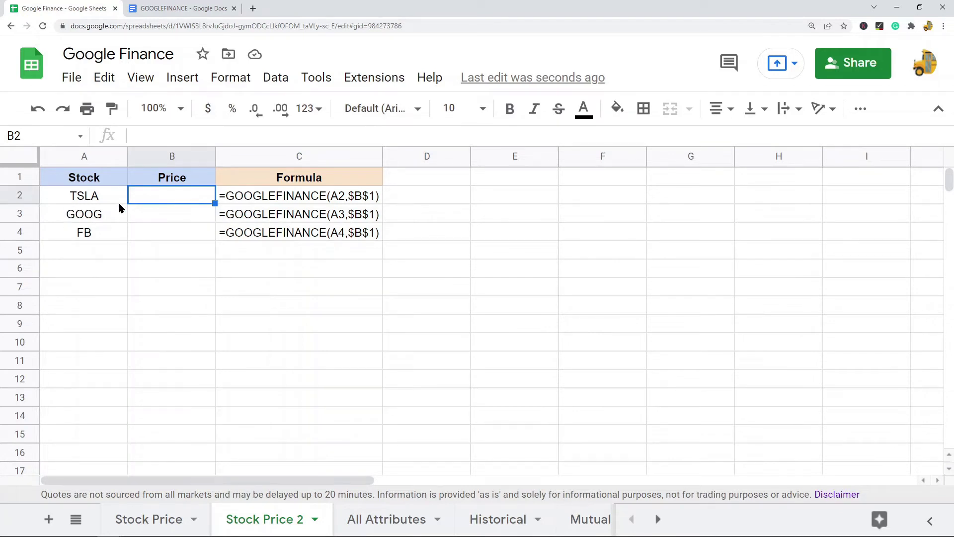
Step: Enter =GOOGLEFINANCE(A2,$B$1) in B2 to get the TSLA price
{"action": "type", "text": "=goog"}
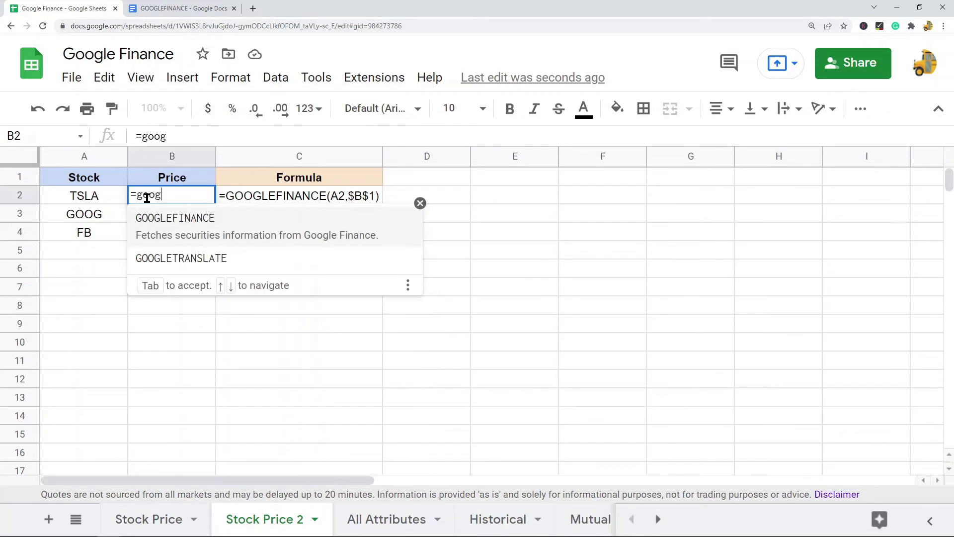
{"action": "type", "text": "lefinance"}
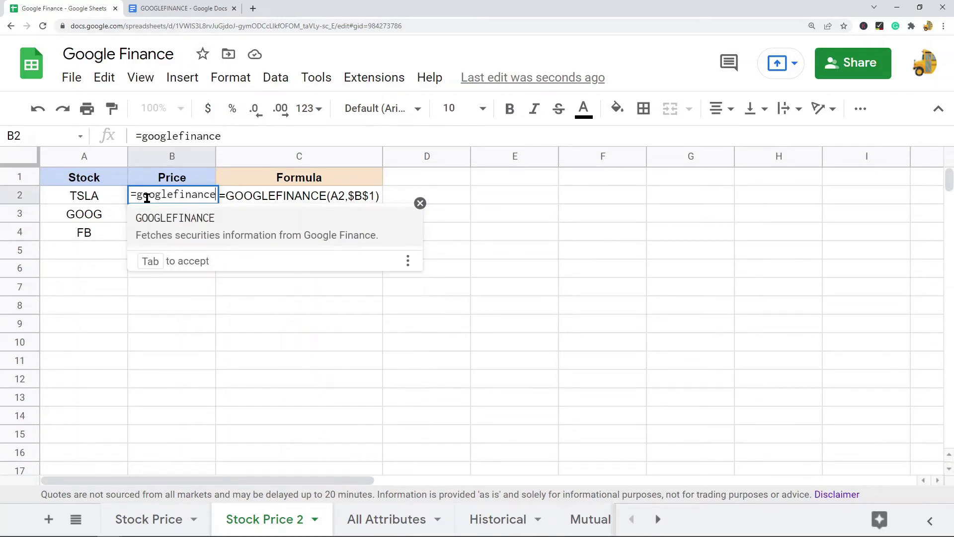
{"action": "key", "text": "Tab"}
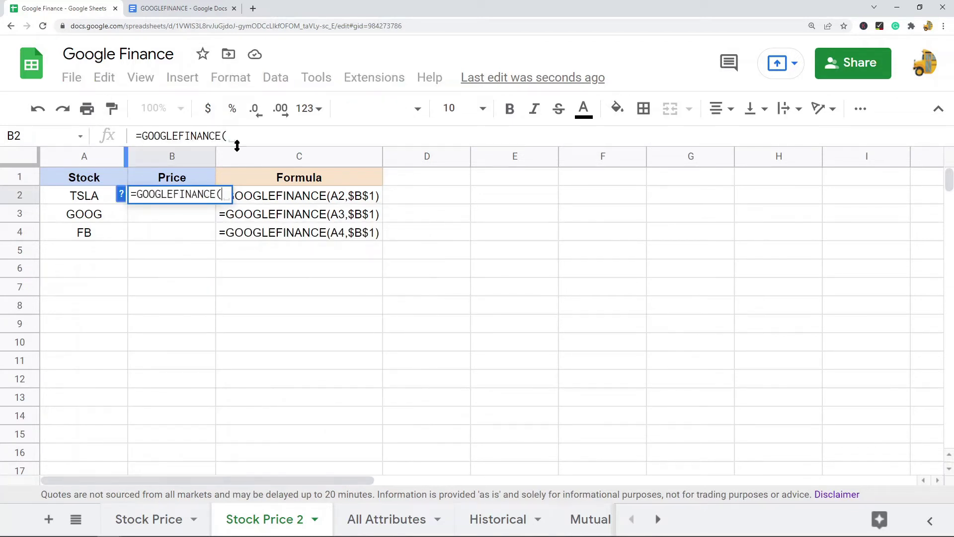
{"action": "left_click", "coordinate": [80, 200]}
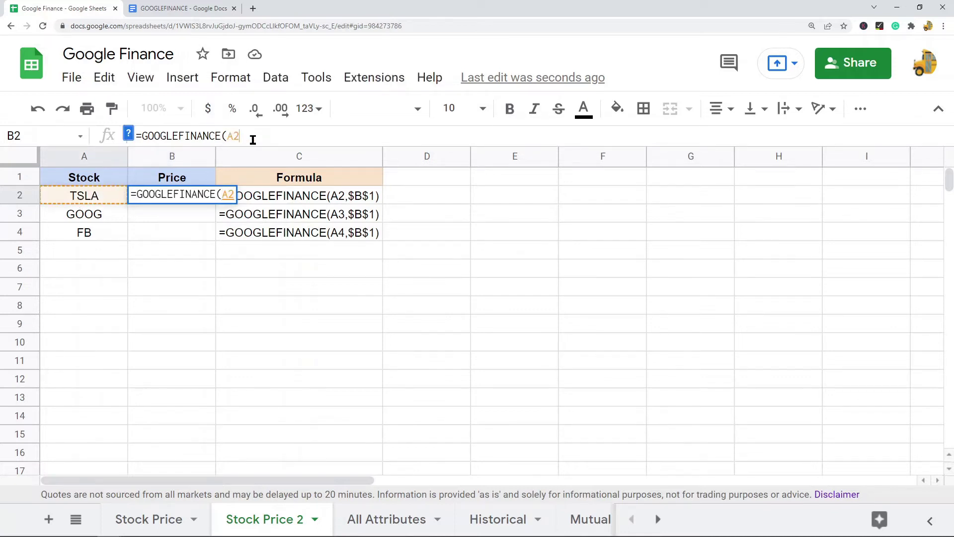
{"action": "type", "text": ","}
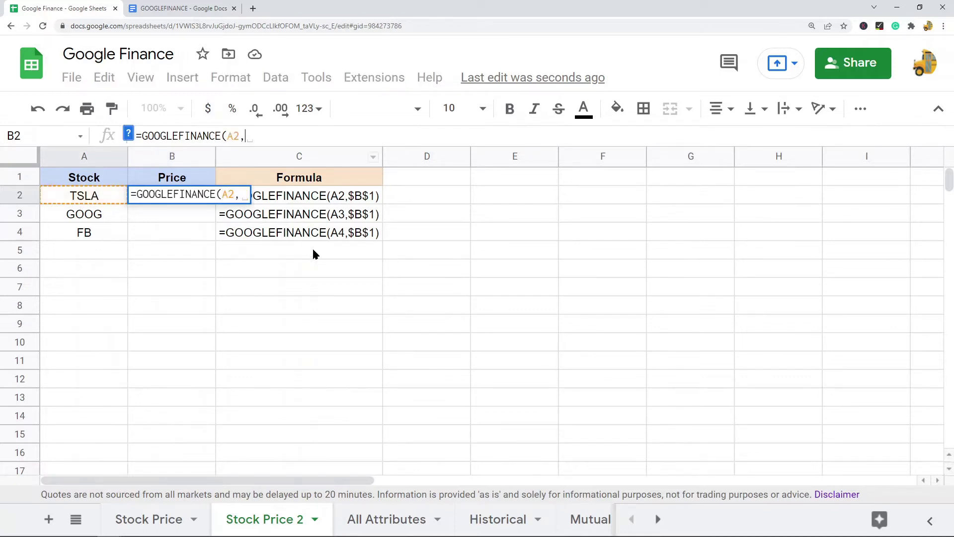
{"action": "left_click", "coordinate": [188, 179]}
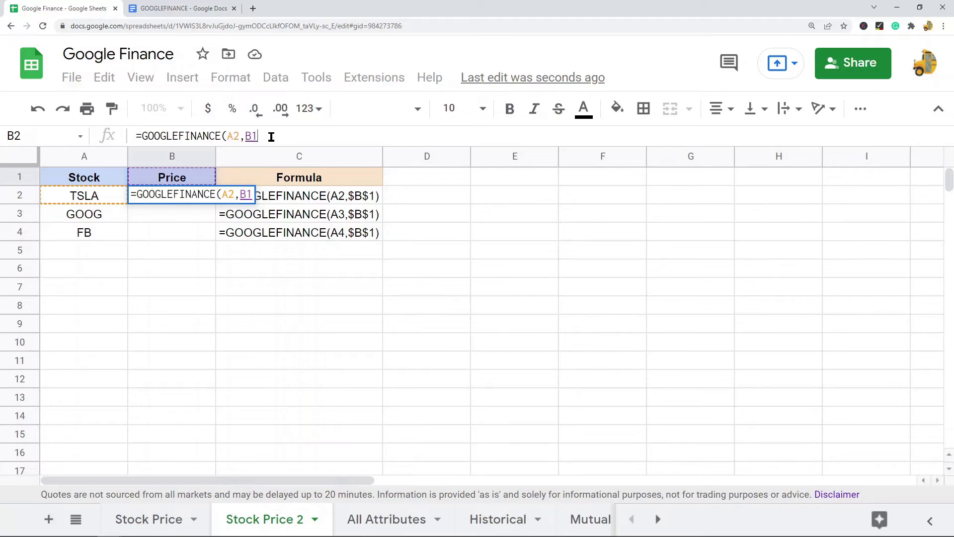
{"action": "key", "text": "F4"}
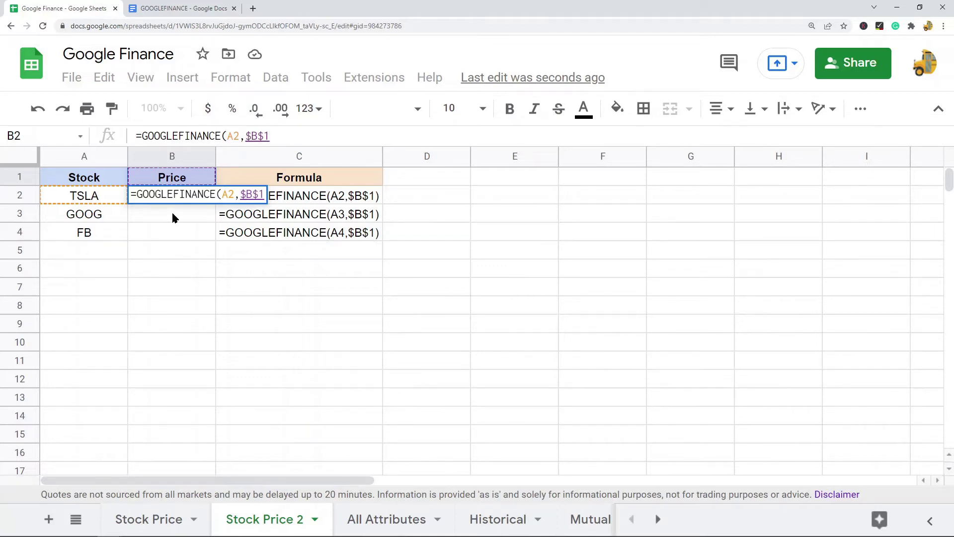
{"action": "left_click_drag", "start_coordinate": [283, 136], "coordinate": [247, 141]}
{"action": "left_click", "coordinate": [304, 139]}
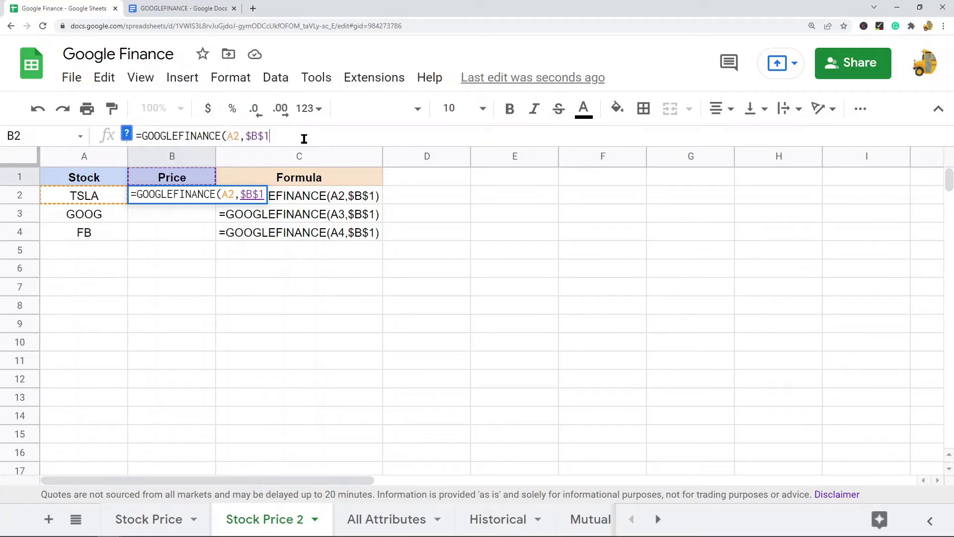
{"action": "type", "text": ")"}
{"action": "key", "text": "Return"}
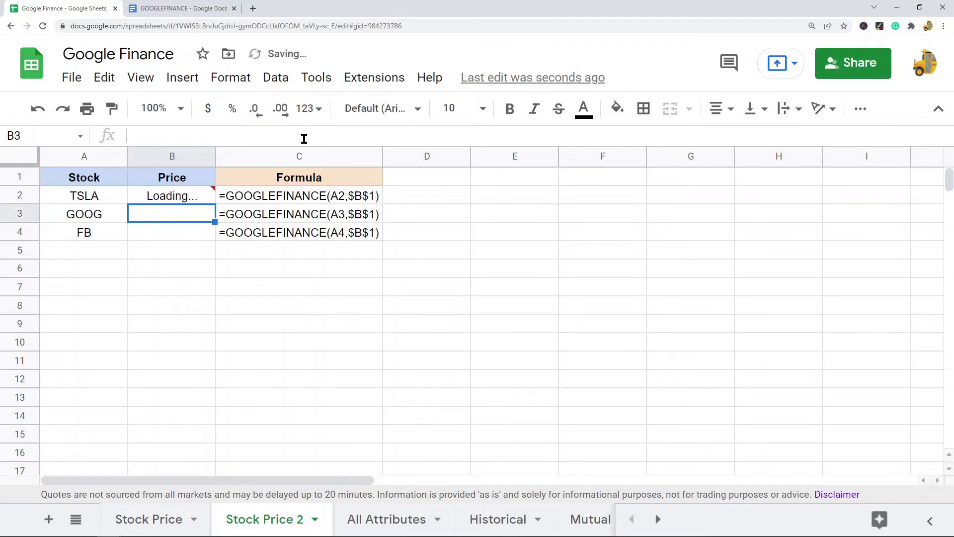
Step: Copy the B2 price formula into B3:B4 for GOOG and FB
{"action": "left_click", "coordinate": [194, 196]}
{"action": "key", "text": "ctrl+c"}
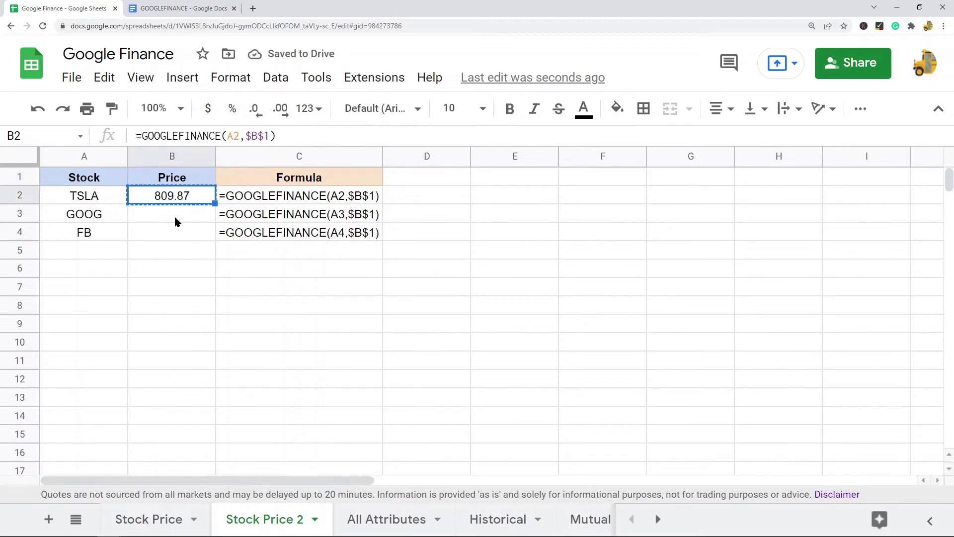
{"action": "left_click_drag", "start_coordinate": [174, 214], "coordinate": [175, 230]}
{"action": "key", "text": "ctrl+v"}
{"action": "left_click", "coordinate": [229, 298]}
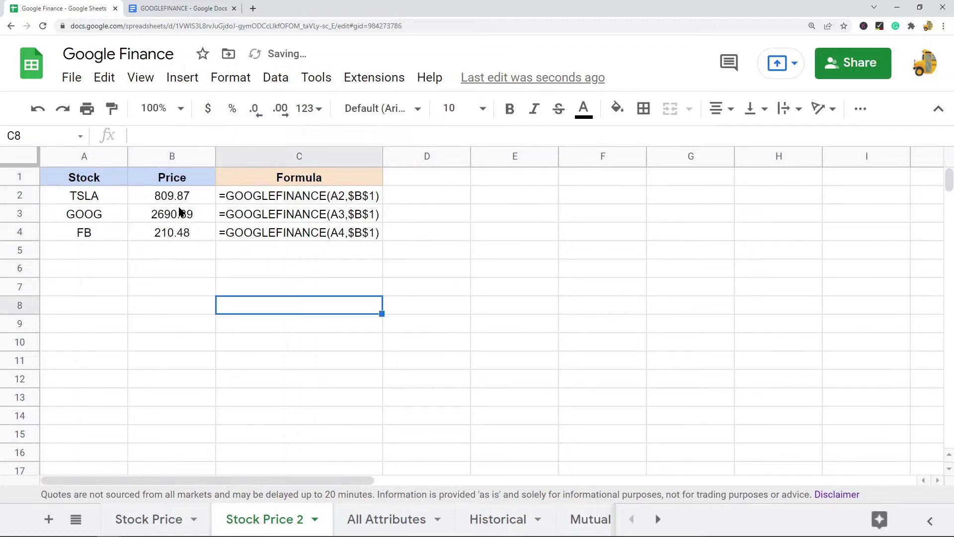
Step: Check the B2:B4 formulas and their references, leaving them unchanged (809.87, 2690.39, 210.48)
{"action": "left_click", "coordinate": [170, 198]}
{"action": "left_click", "coordinate": [169, 216]}
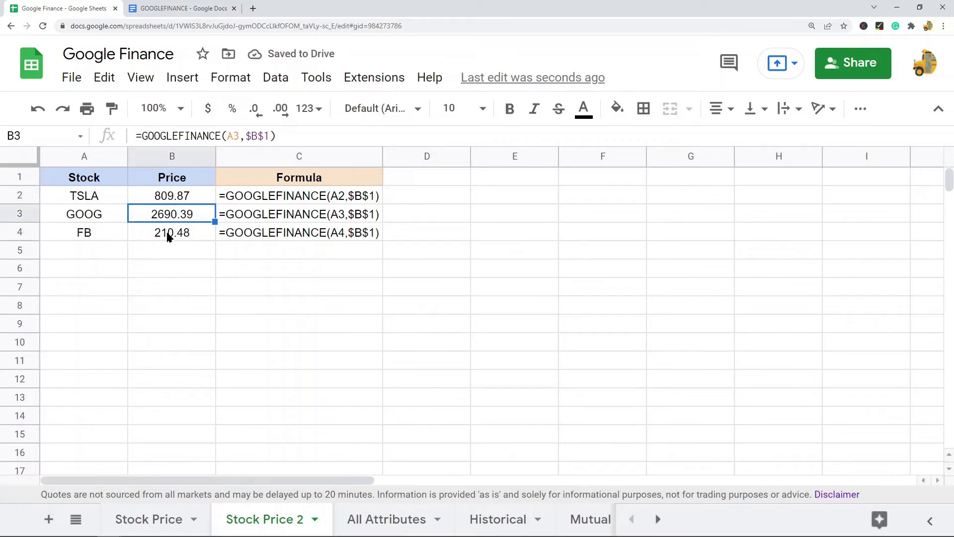
{"action": "left_click", "coordinate": [169, 237]}
{"action": "left_click", "coordinate": [97, 216]}
{"action": "left_click", "coordinate": [98, 237]}
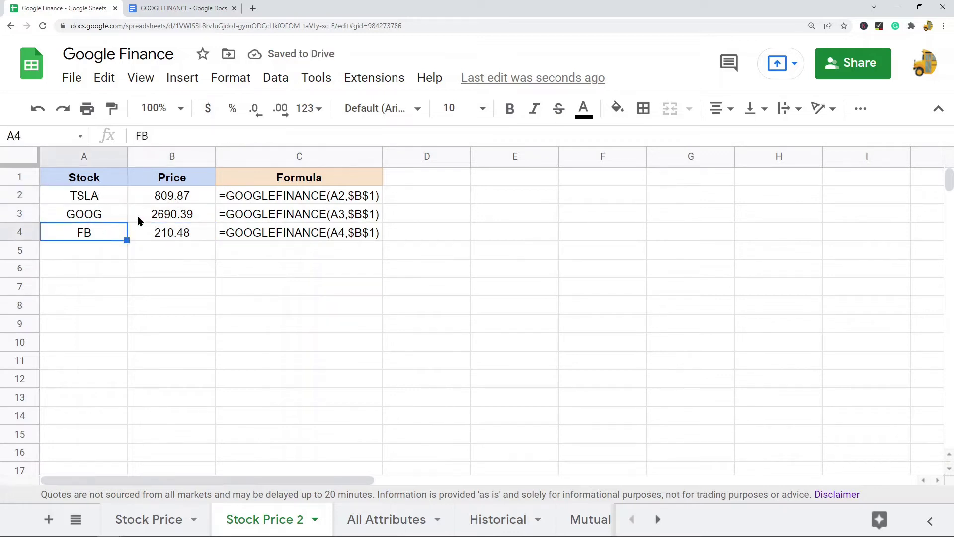
{"action": "left_click", "coordinate": [177, 199]}
{"action": "left_click", "coordinate": [156, 222]}
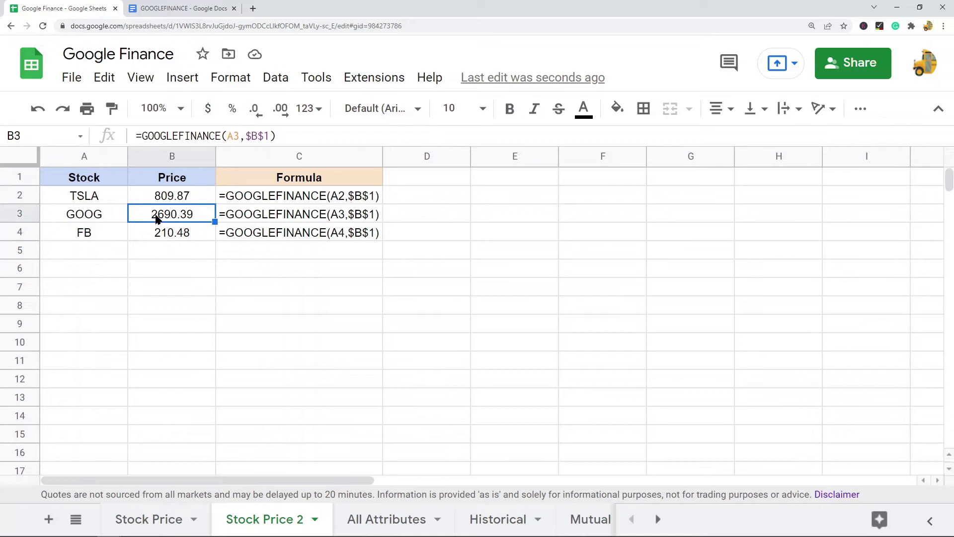
{"action": "left_click", "coordinate": [242, 134]}
{"action": "left_click", "coordinate": [183, 240]}
{"action": "left_click", "coordinate": [228, 136]}
{"action": "key", "text": "Escape"}
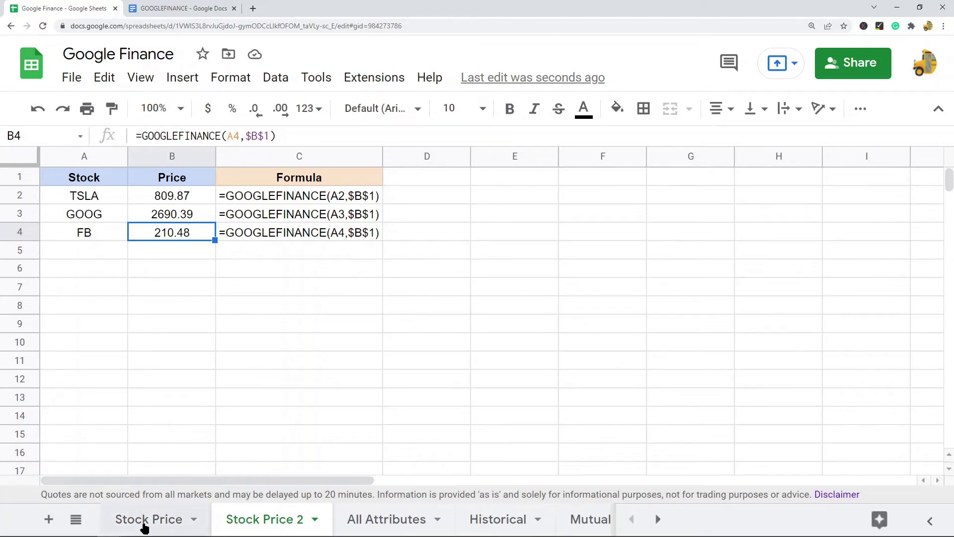
Step: Review the NASDAQ prefix in the Stock Price A1 ticker without editing it
{"action": "left_click_drag", "start_coordinate": [234, 136], "coordinate": [352, 133]}
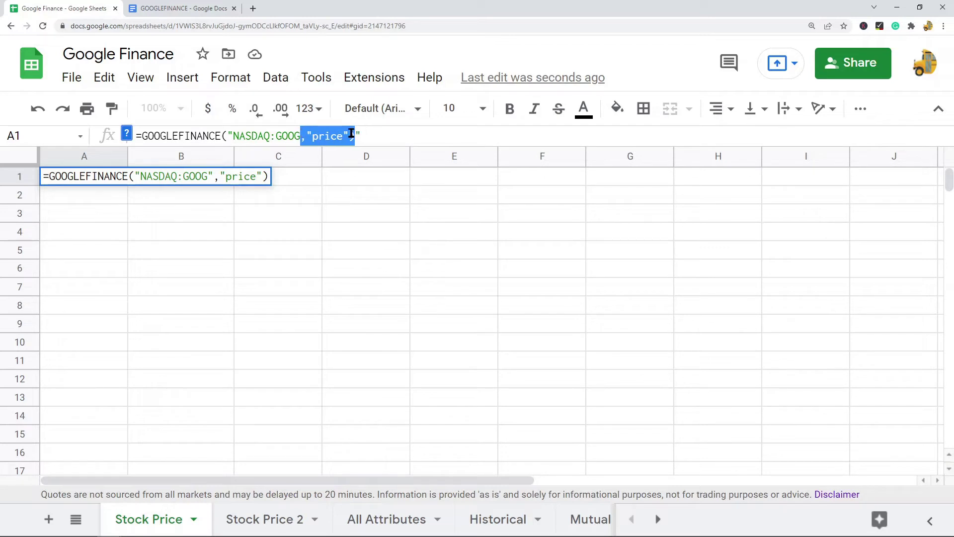
{"action": "left_click", "coordinate": [243, 291]}
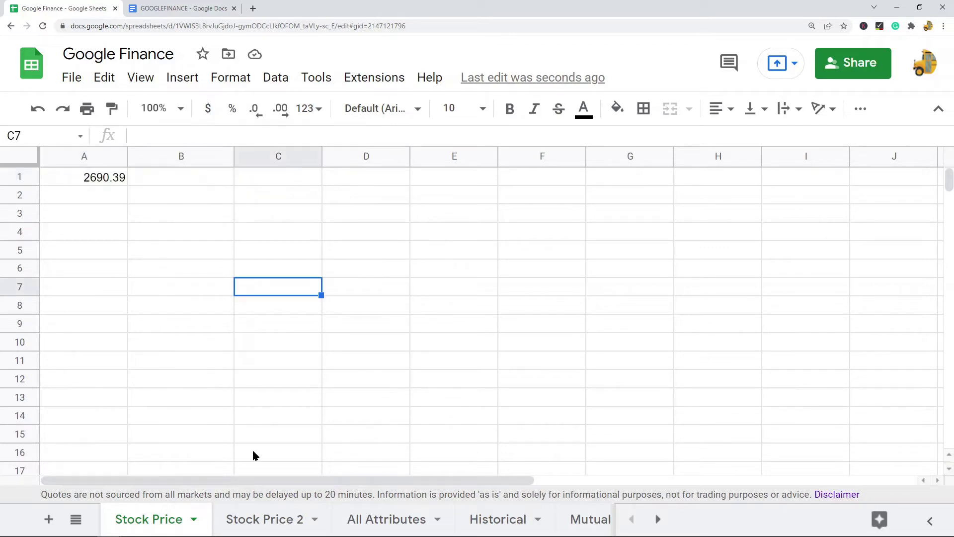
{"action": "left_click", "coordinate": [261, 519]}
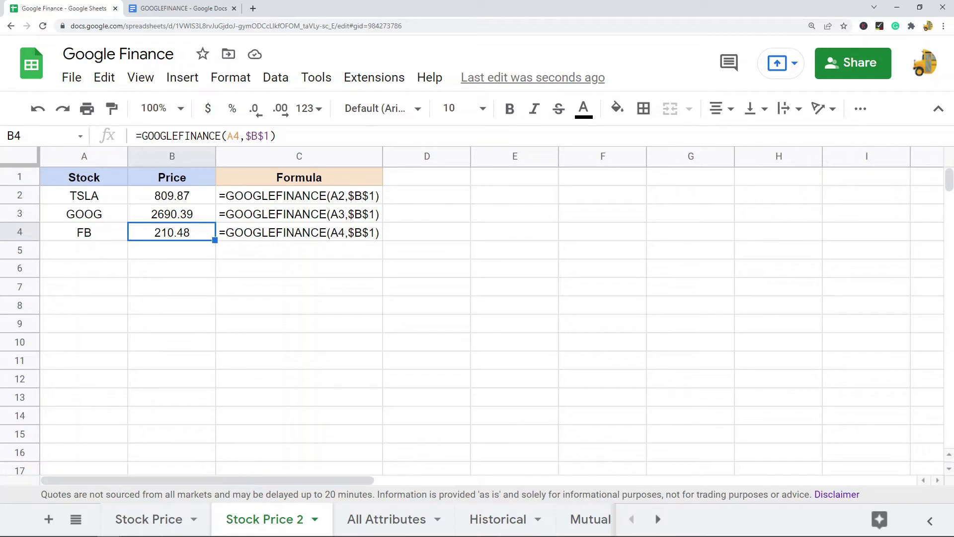
{"action": "left_click", "coordinate": [391, 521]}
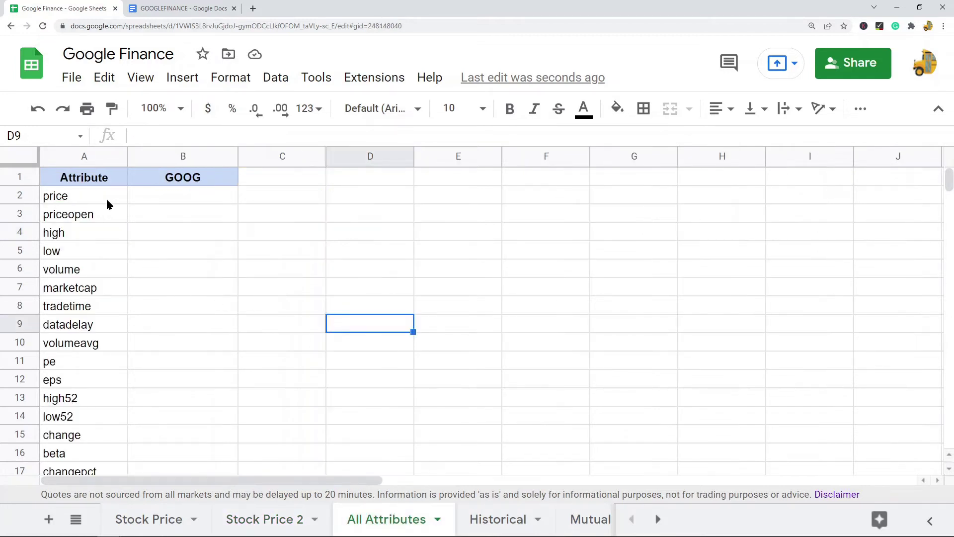
{"action": "left_click_drag", "start_coordinate": [107, 198], "coordinate": [106, 331]}
{"action": "scroll", "coordinate": [229, 313], "scroll_direction": "up", "scroll_amount": 4}
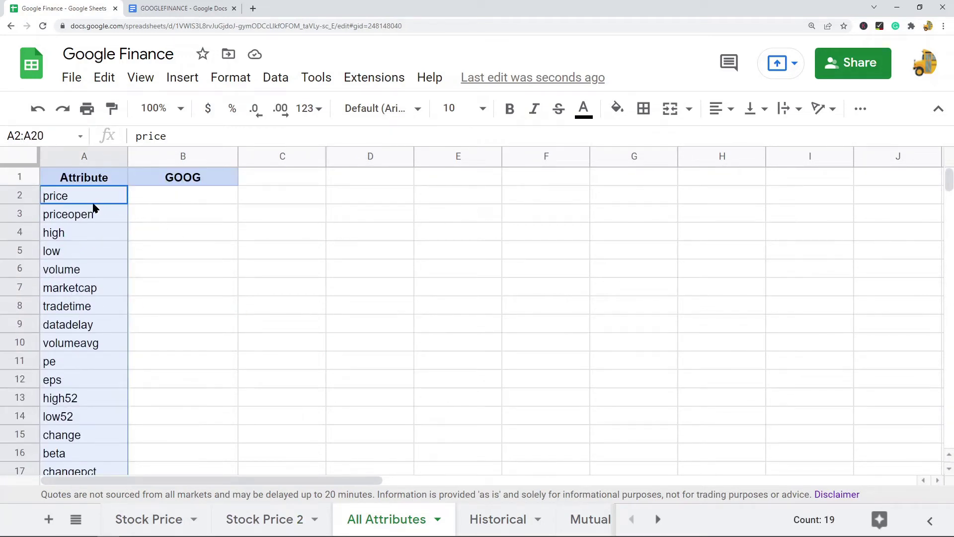
{"action": "left_click_drag", "start_coordinate": [98, 198], "coordinate": [95, 435]}
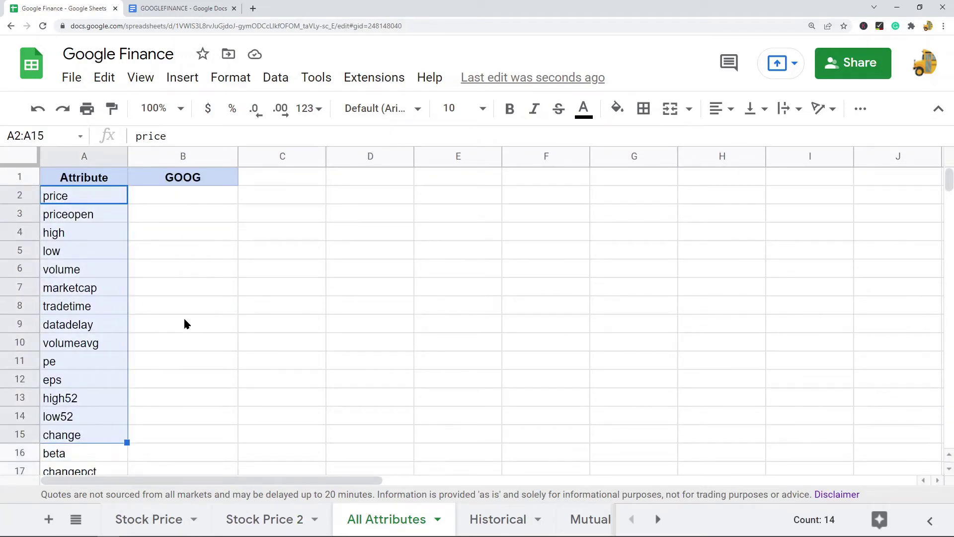
{"action": "left_click", "coordinate": [19, 175]}
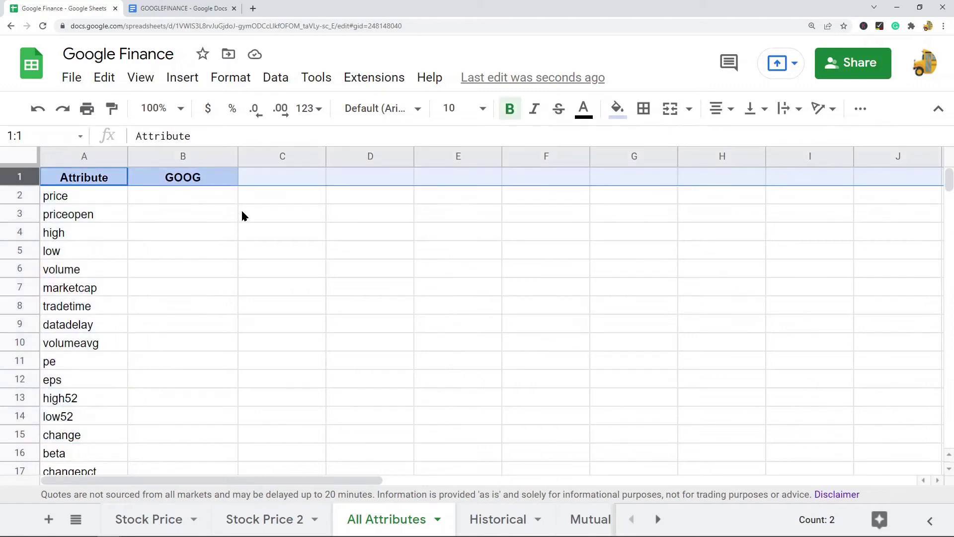
{"action": "scroll", "coordinate": [149, 247], "scroll_direction": "down", "scroll_amount": 2}
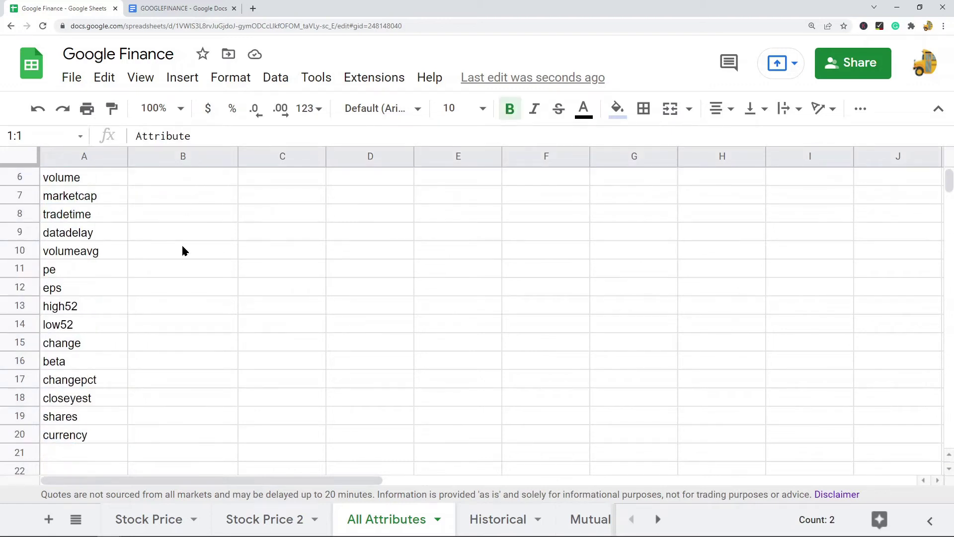
{"action": "scroll", "coordinate": [109, 262], "scroll_direction": "up", "scroll_amount": 2}
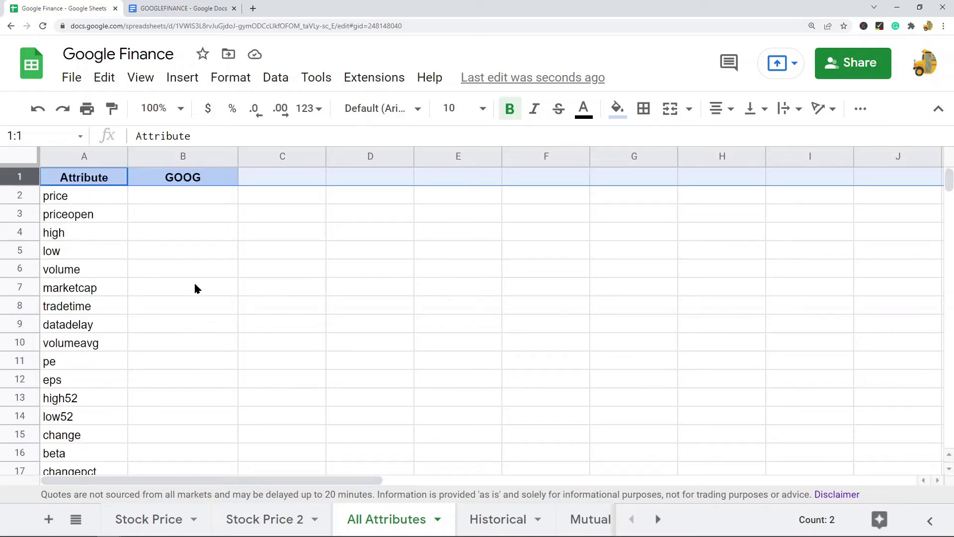
{"action": "left_click_drag", "start_coordinate": [92, 202], "coordinate": [94, 271]}
{"action": "left_click_drag", "start_coordinate": [92, 534], "coordinate": [94, 437]}
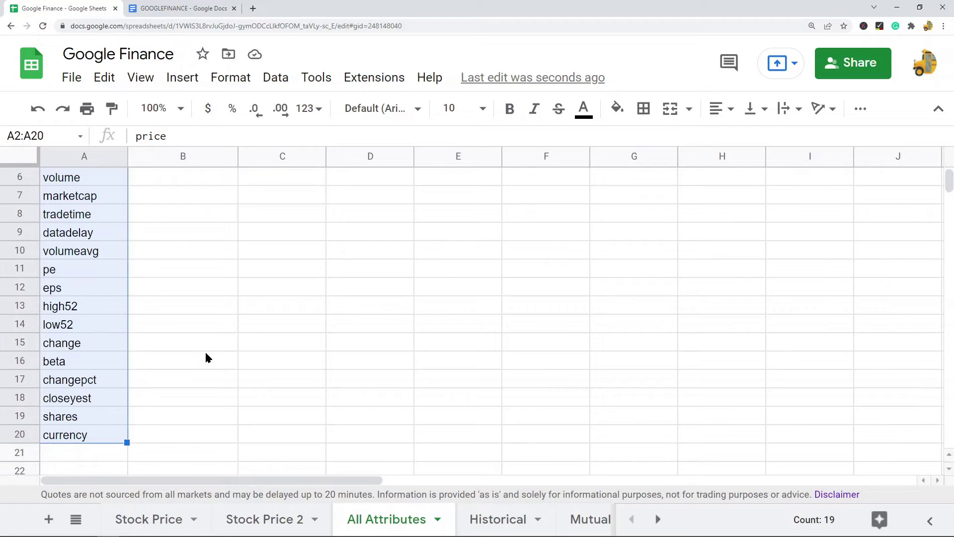
{"action": "scroll", "coordinate": [207, 358], "scroll_direction": "up", "scroll_amount": 2}
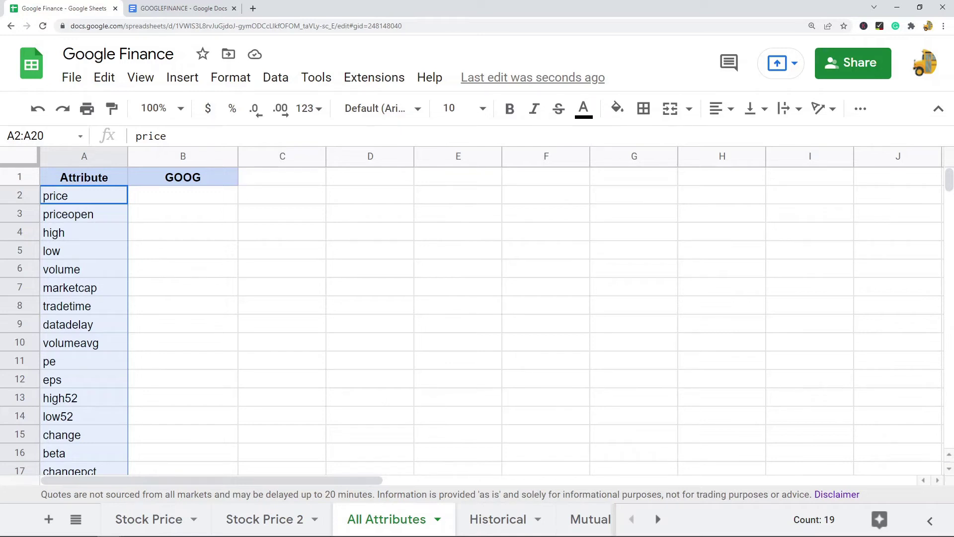
Step: Enter =GOOGLEFINANCE($B$1,A2) in B2 of All Attributes, returning 2690.39, and copy it
{"action": "left_click", "coordinate": [180, 204]}
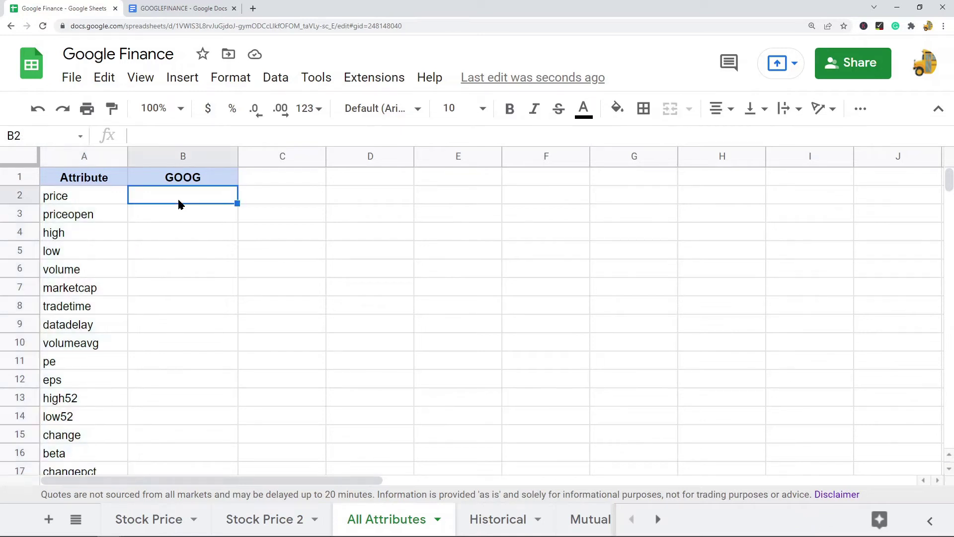
{"action": "type", "text": "="}
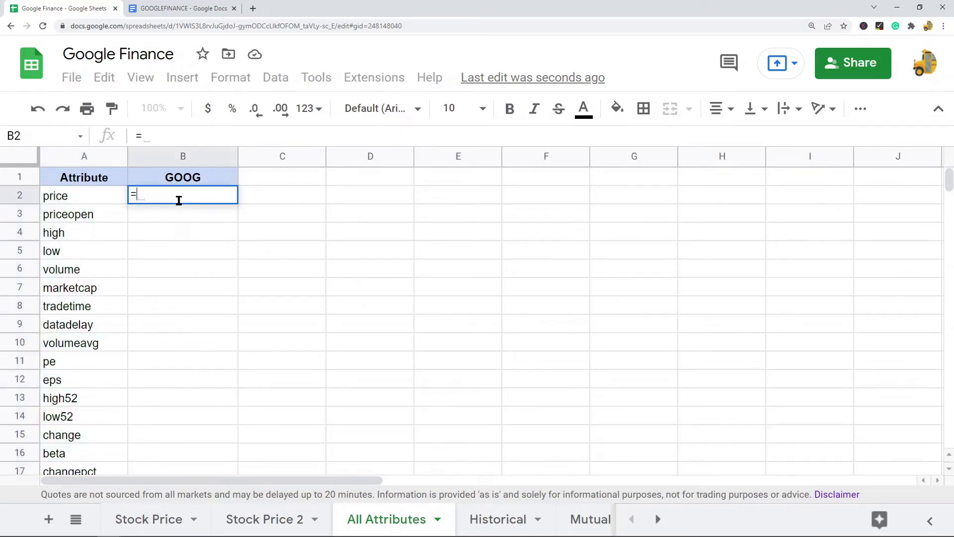
{"action": "type", "text": "GOOGLEFINANCE"}
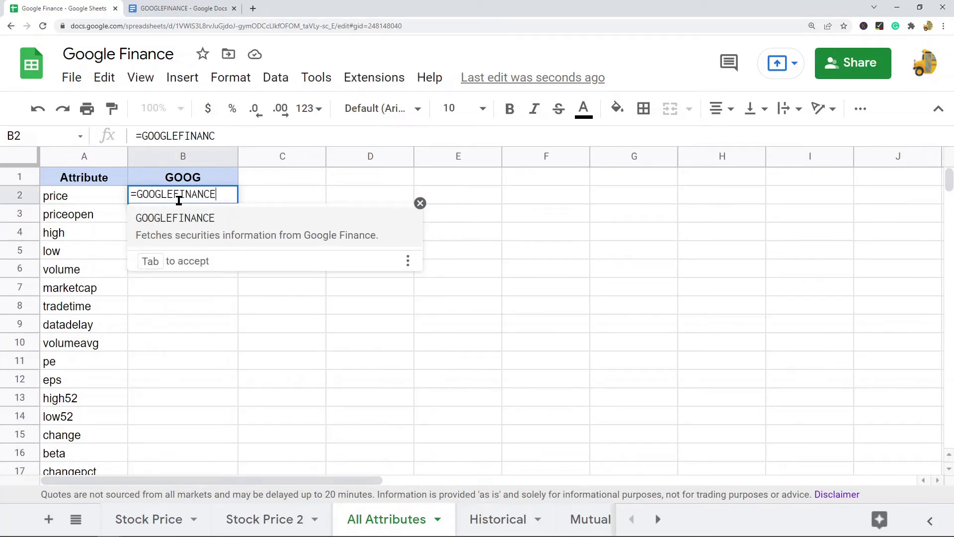
{"action": "type", "text": "("}
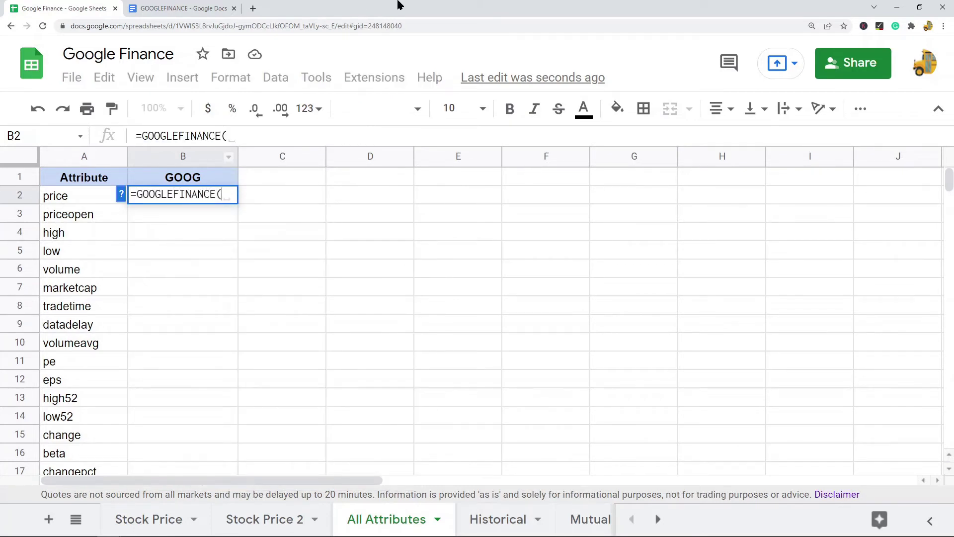
{"action": "left_click", "coordinate": [193, 178]}
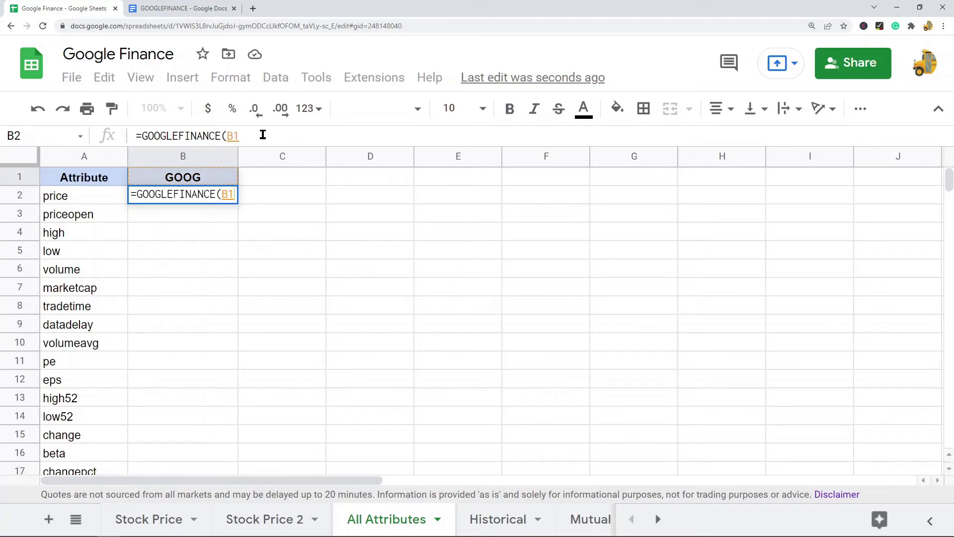
{"action": "key", "text": "F4"}
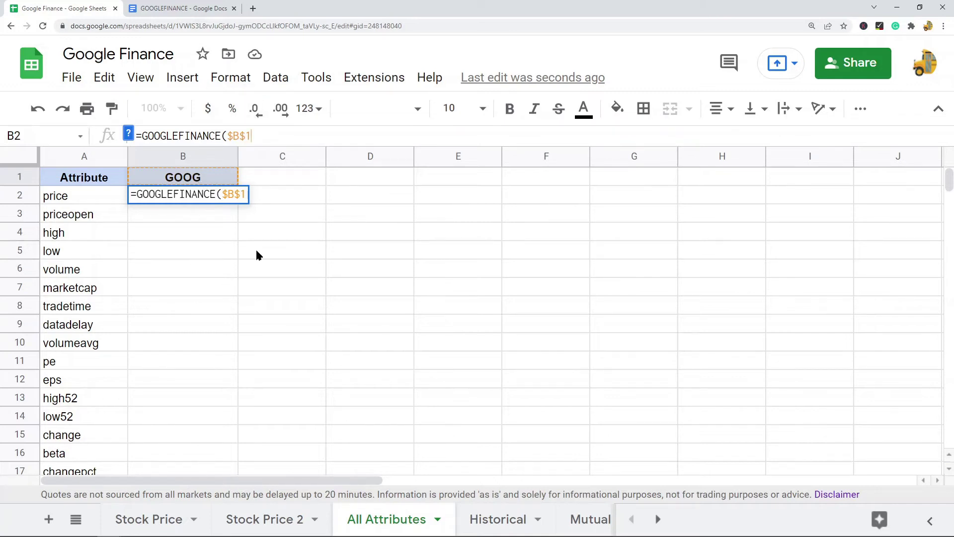
{"action": "type", "text": ","}
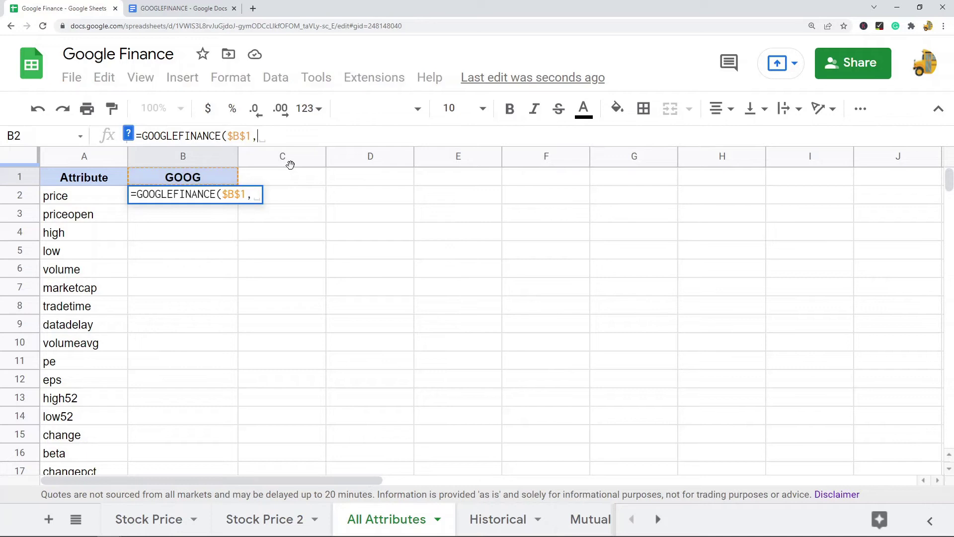
{"action": "left_click", "coordinate": [92, 196]}
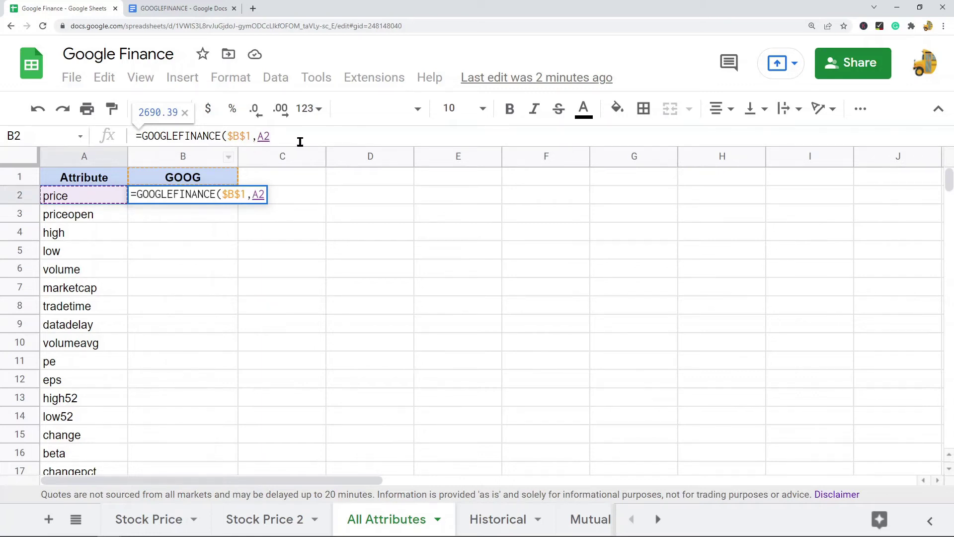
{"action": "type", "text": ")"}
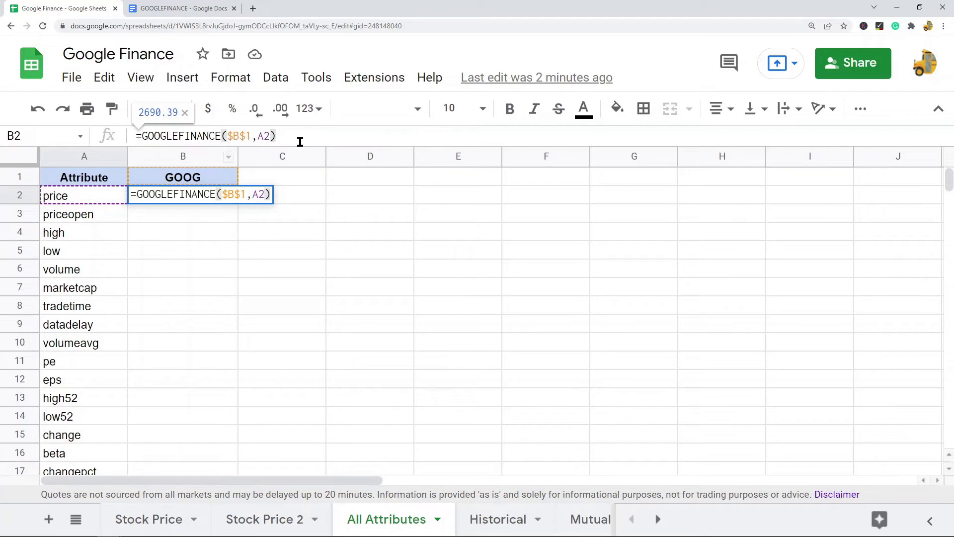
{"action": "key", "text": "Return"}
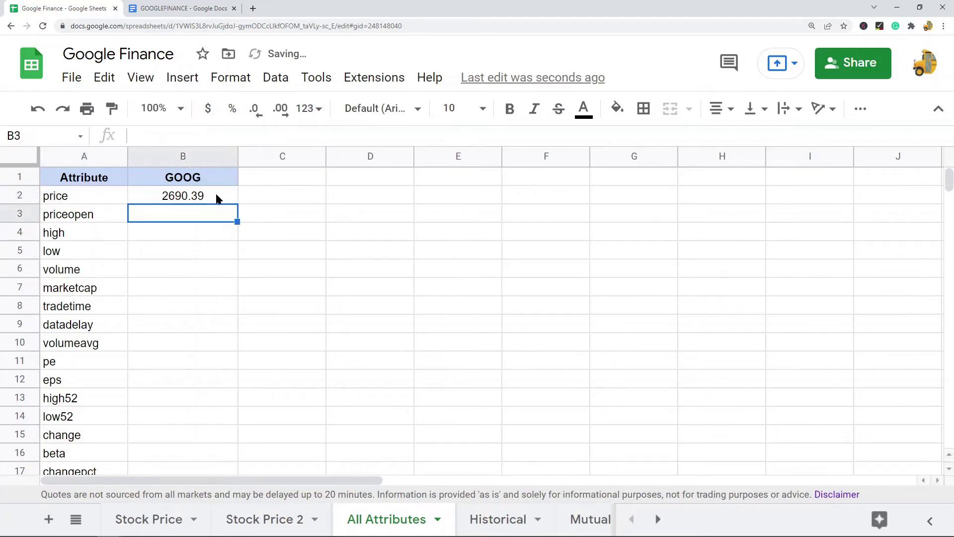
{"action": "left_click", "coordinate": [216, 198]}
{"action": "key", "text": "ctrl+c"}
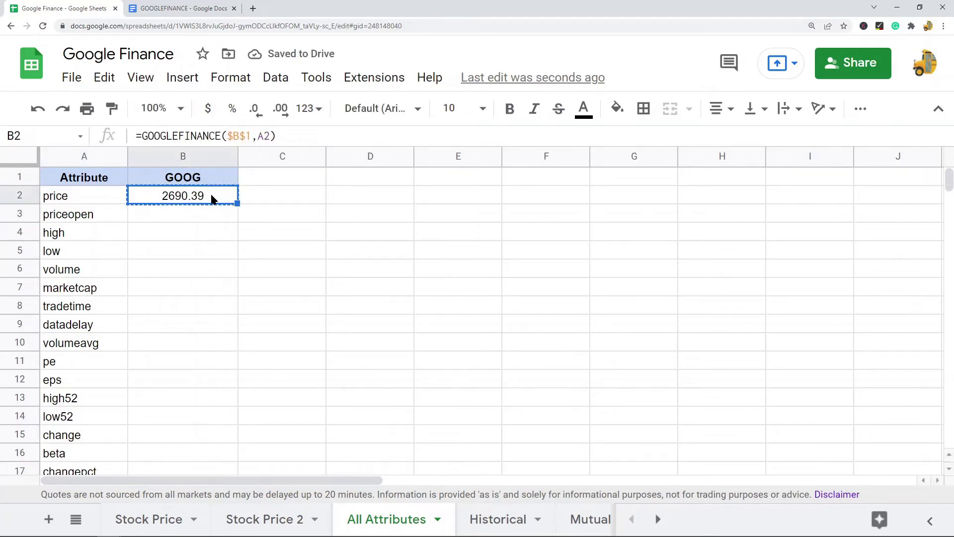
Step: Paste the B2 formula into B3:B20 through the right-click menu
{"action": "left_click_drag", "start_coordinate": [188, 224], "coordinate": [177, 424]}
{"action": "right_click", "coordinate": [179, 241]}
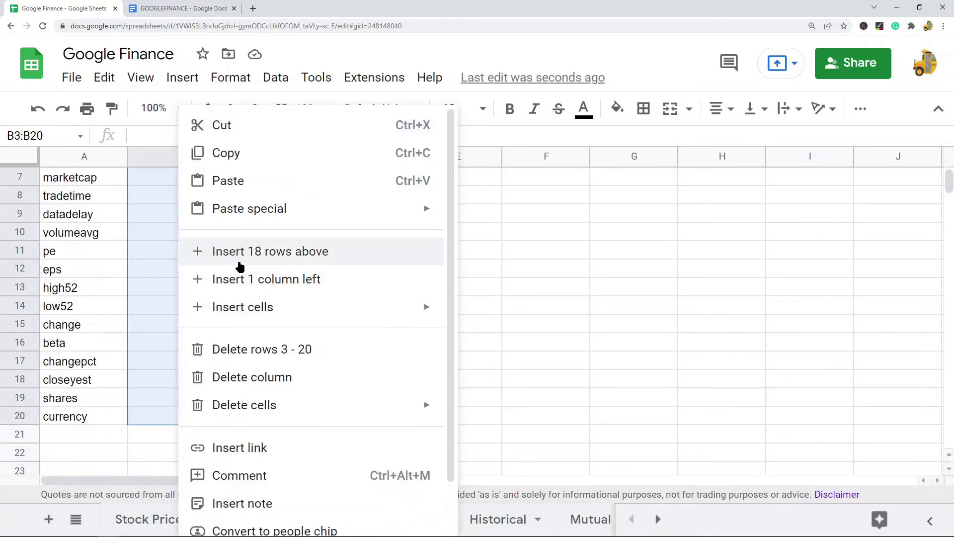
{"action": "left_click", "coordinate": [247, 192]}
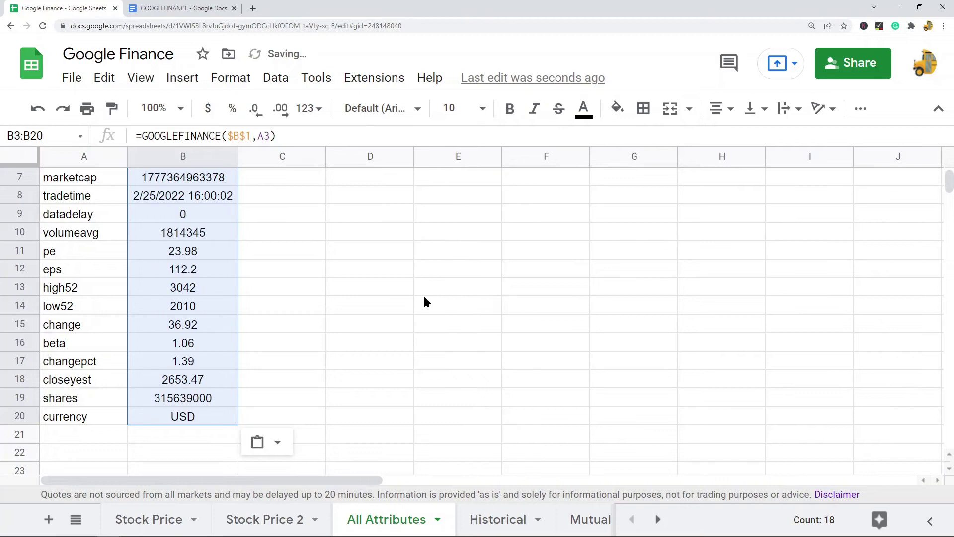
{"action": "scroll", "coordinate": [415, 277], "scroll_direction": "up", "scroll_amount": 2}
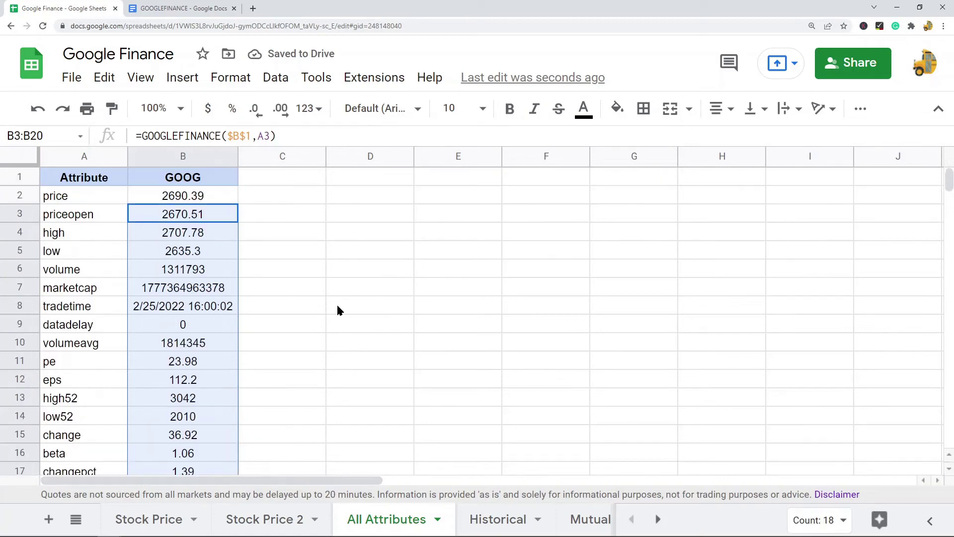
{"action": "scroll", "coordinate": [340, 308], "scroll_direction": "down", "scroll_amount": 3}
{"action": "scroll", "coordinate": [343, 305], "scroll_direction": "up", "scroll_amount": 4}
Step: Check the attribute names and GOOG results in B3:B20, from priceopen 2670.51 down to currency USD
{"action": "left_click_drag", "start_coordinate": [86, 195], "coordinate": [89, 439]}
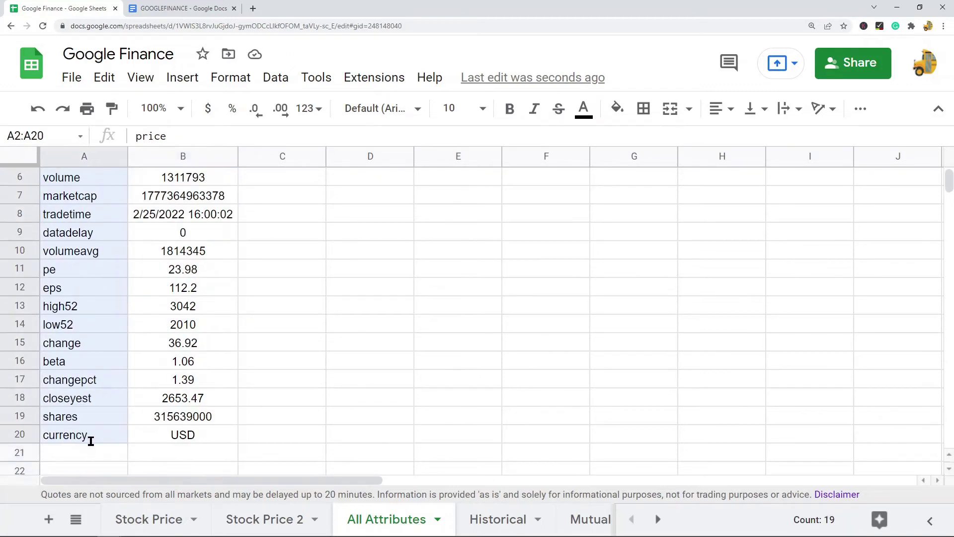
{"action": "scroll", "coordinate": [374, 366], "scroll_direction": "up", "scroll_amount": 2}
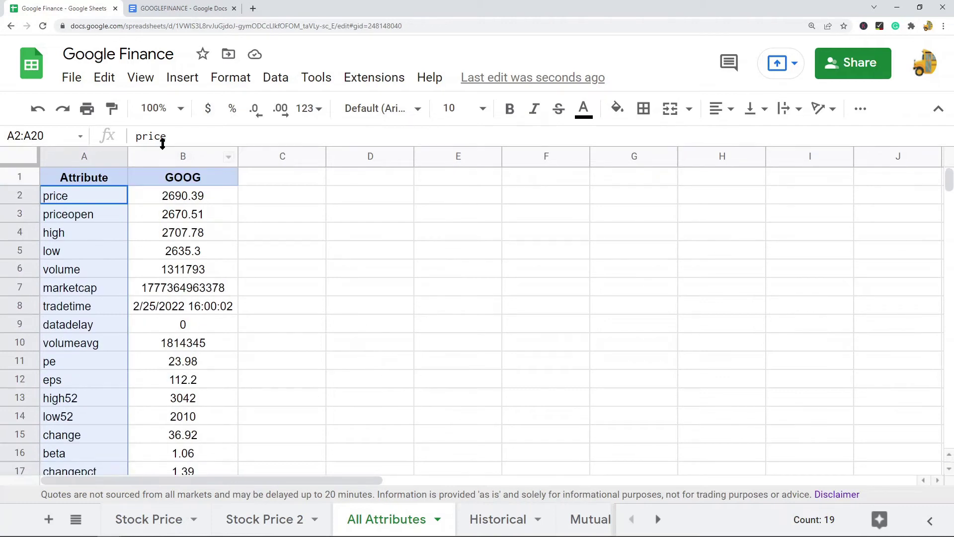
{"action": "left_click", "coordinate": [191, 196]}
{"action": "left_click_drag", "start_coordinate": [188, 216], "coordinate": [205, 403]}
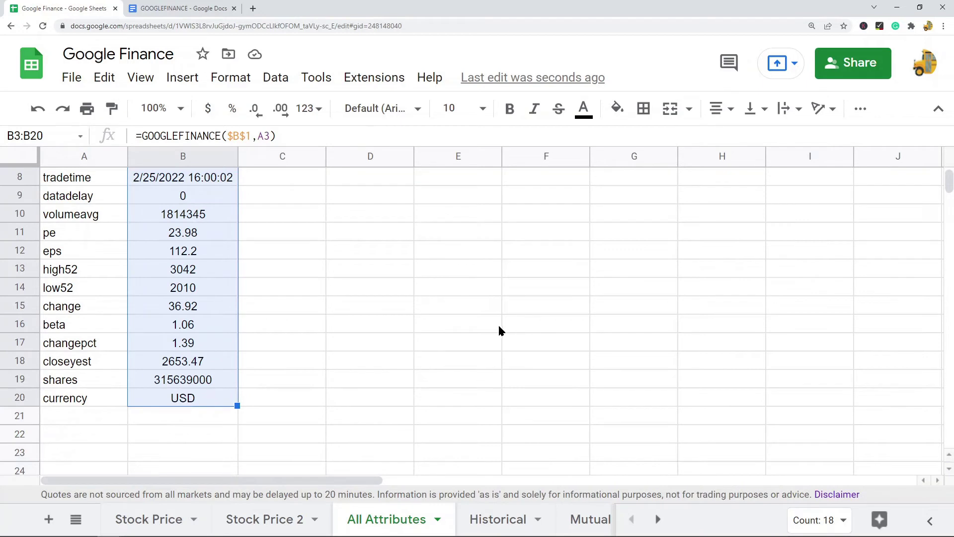
{"action": "scroll", "coordinate": [308, 236], "scroll_direction": "up", "scroll_amount": 3}
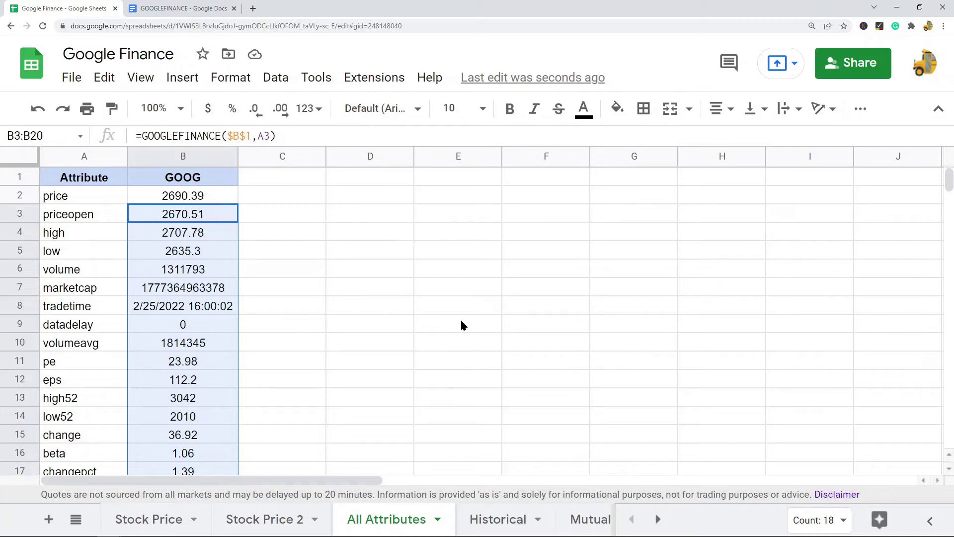
{"action": "left_click", "coordinate": [508, 519]}
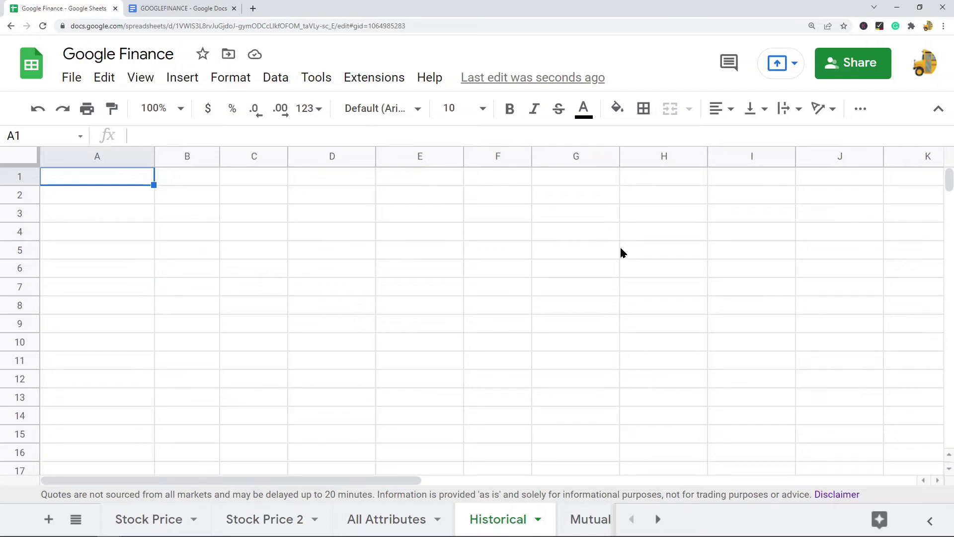
Step: Enter =GOOGLEFINANCE("GOOG","open","12/01/2021","12/31/2021") in cell A1 of the Historical sheet
{"action": "double_click", "coordinate": [120, 175]}
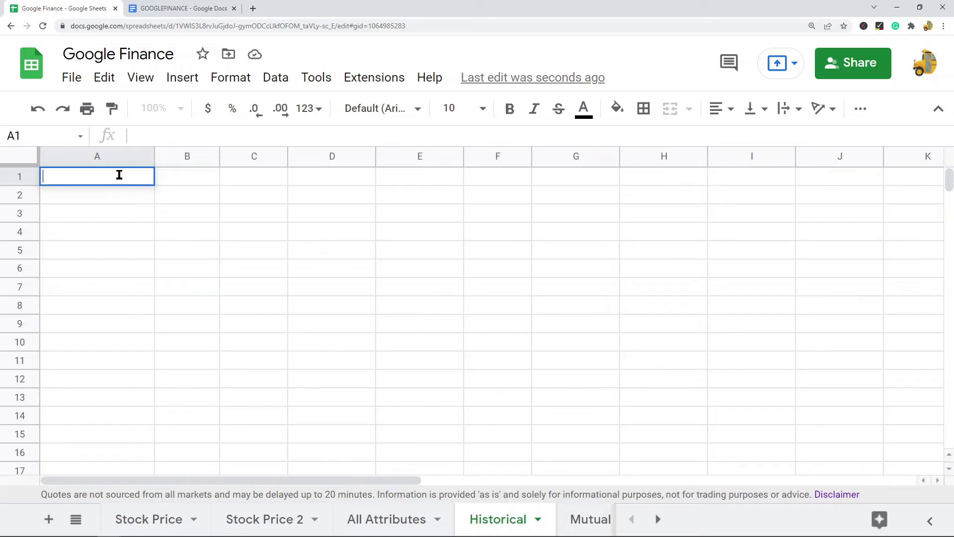
{"action": "type", "text": "="}
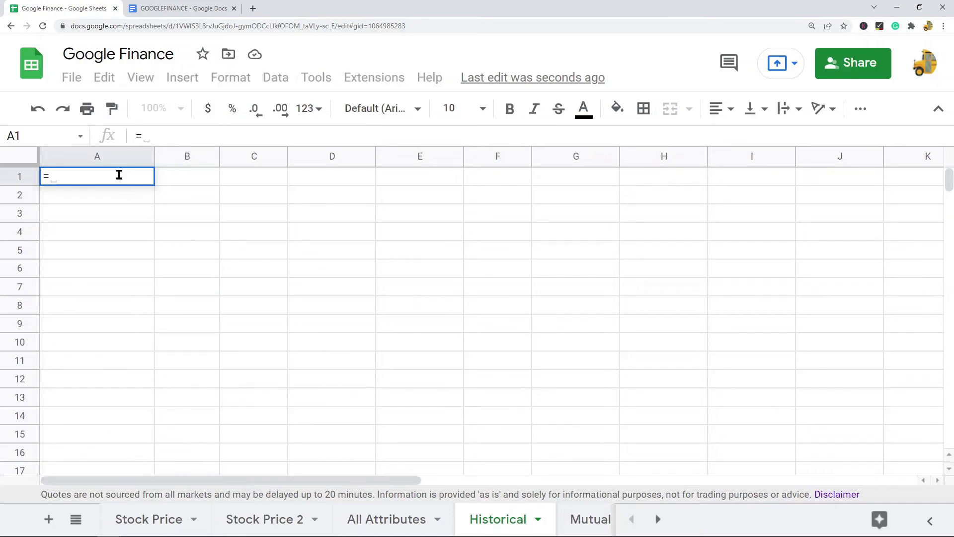
{"action": "type", "text": "GOOGLEFINANCE"}
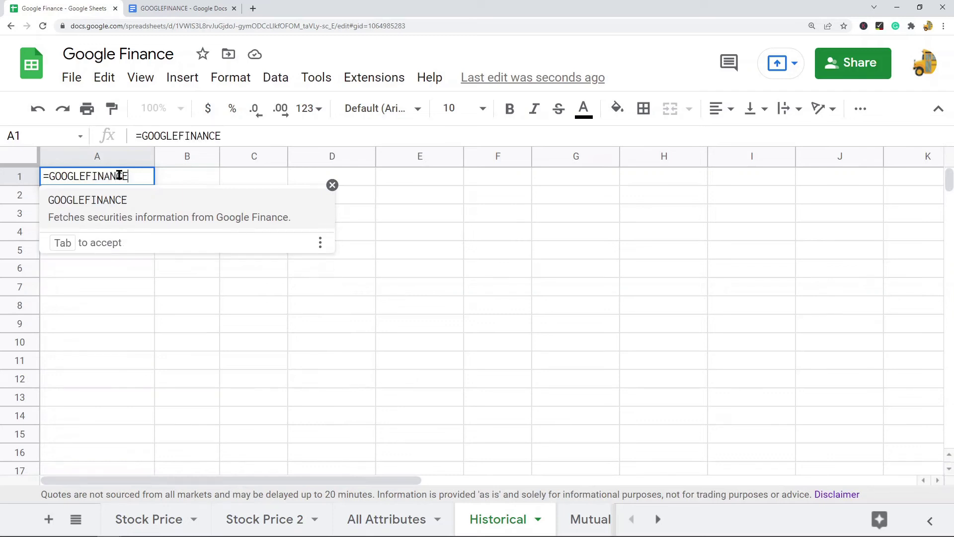
{"action": "key", "text": "Tab"}
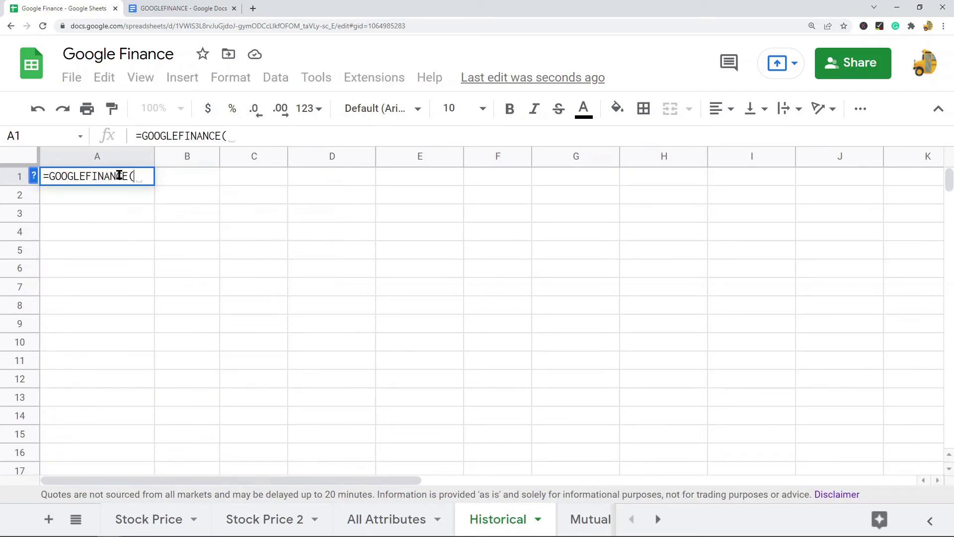
{"action": "type", "text": "\"GOOG"}
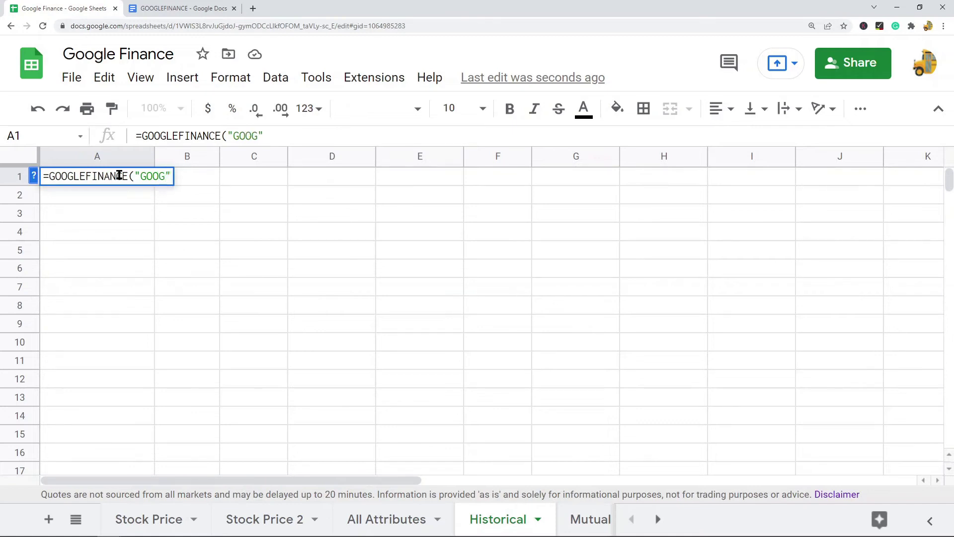
{"action": "type", "text": ",m"}
{"action": "key", "text": "BackSpace"}
{"action": "key", "text": "BackSpace"}
{"action": "type", "text": ", "}
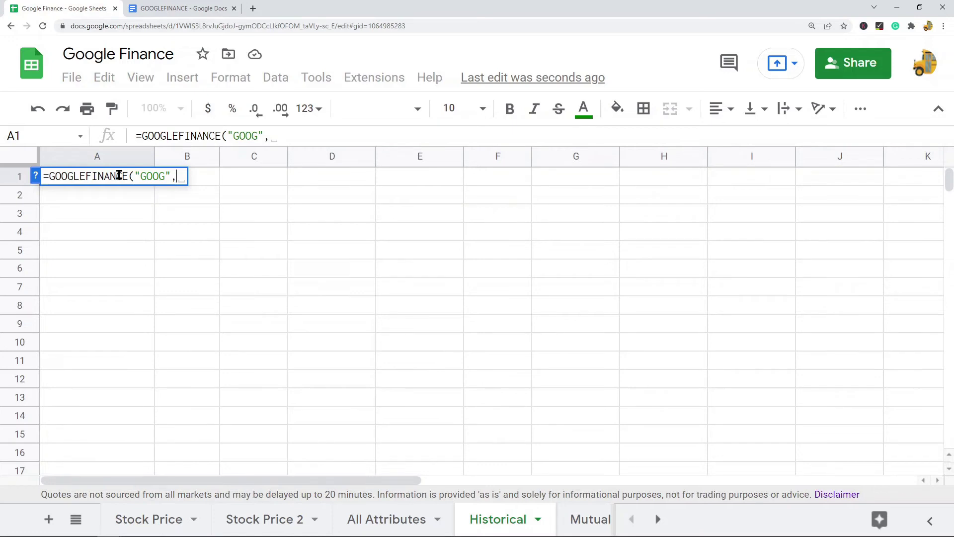
{"action": "type", "text": "\"open\""}
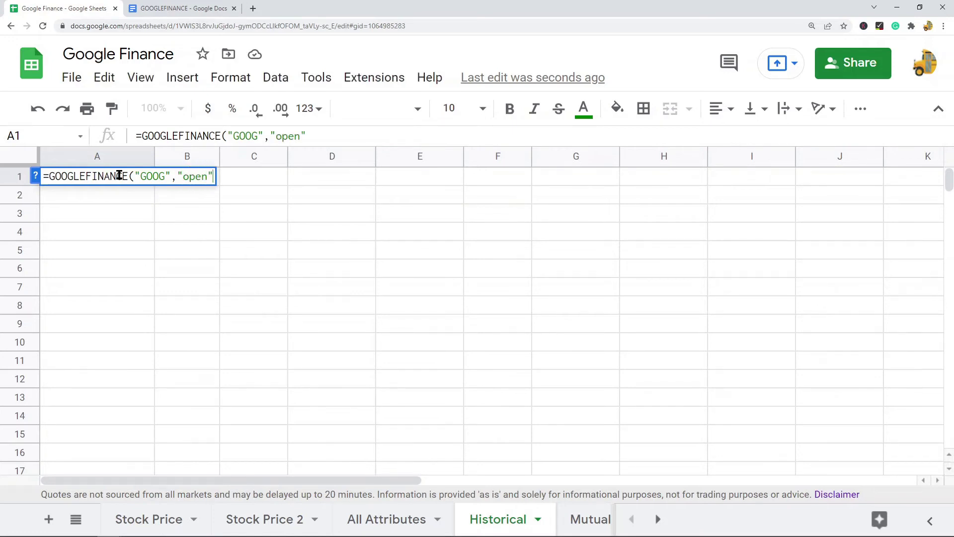
{"action": "type", "text": ","}
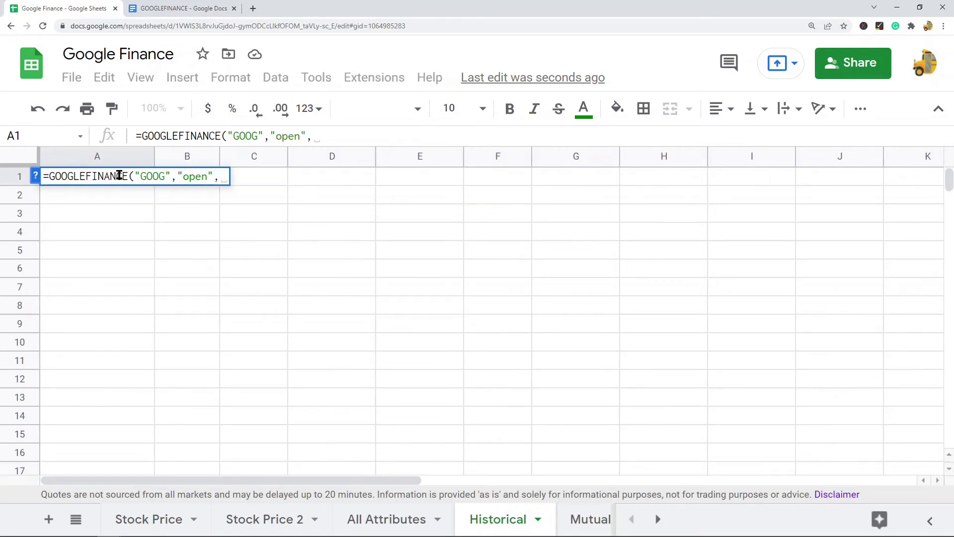
{"action": "type", "text": "\"12/02"}
{"action": "key", "text": "BackSpace"}
{"action": "type", "text": "1/2021"}
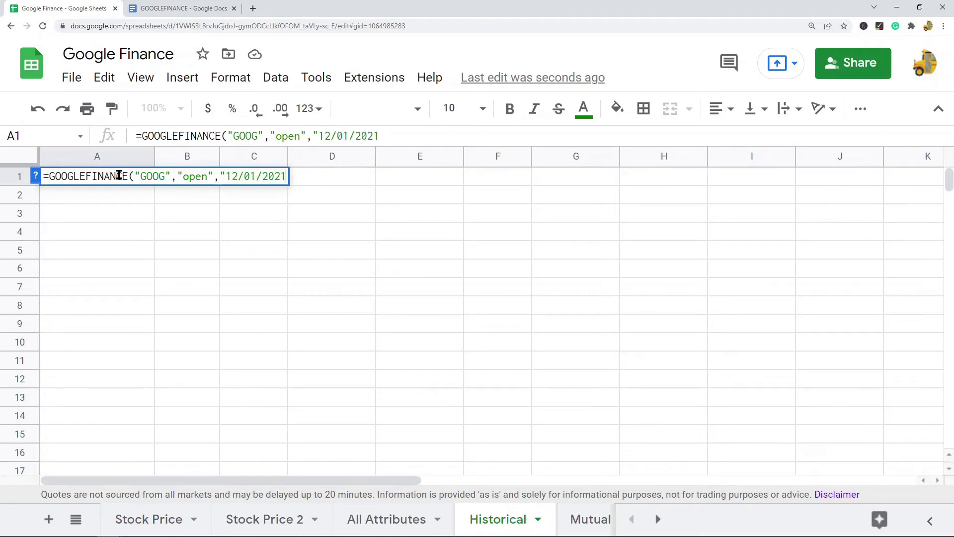
{"action": "type", "text": "\",\"12"}
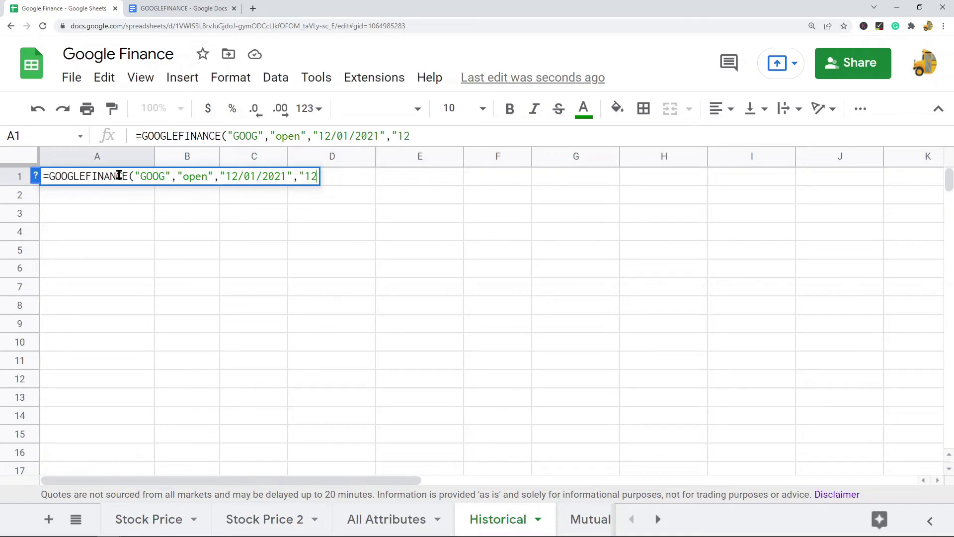
{"action": "type", "text": "/32"}
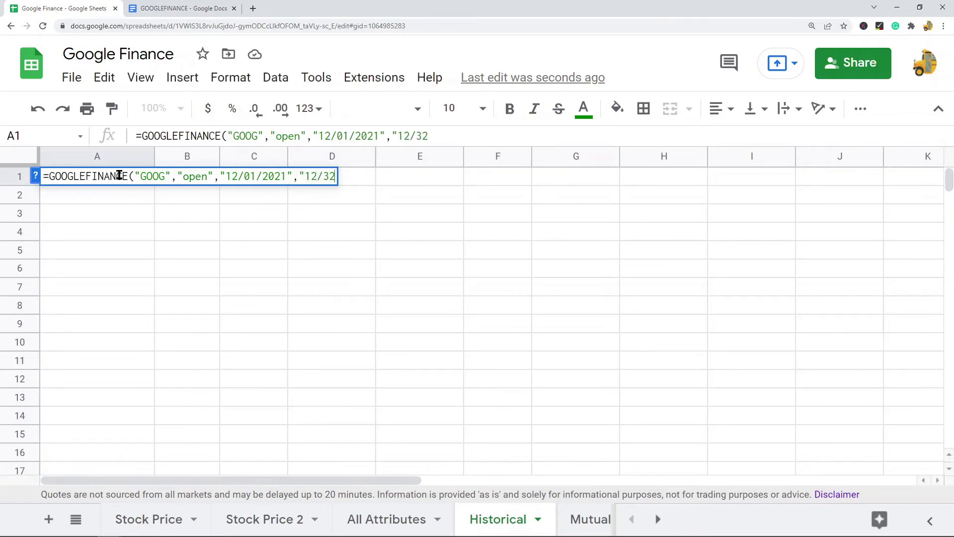
{"action": "key", "text": "BackSpace"}
{"action": "type", "text": "1/2021"}
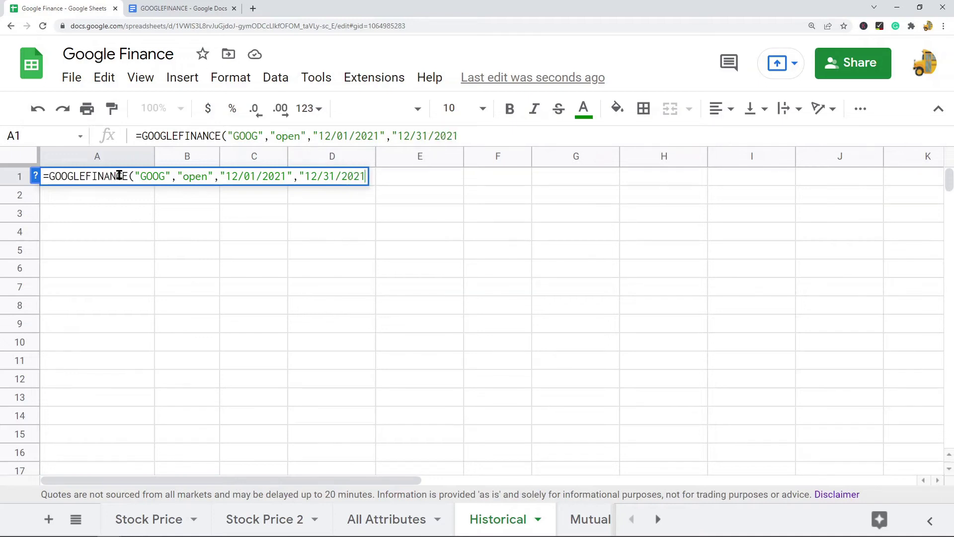
{"action": "type", "text": "\")"}
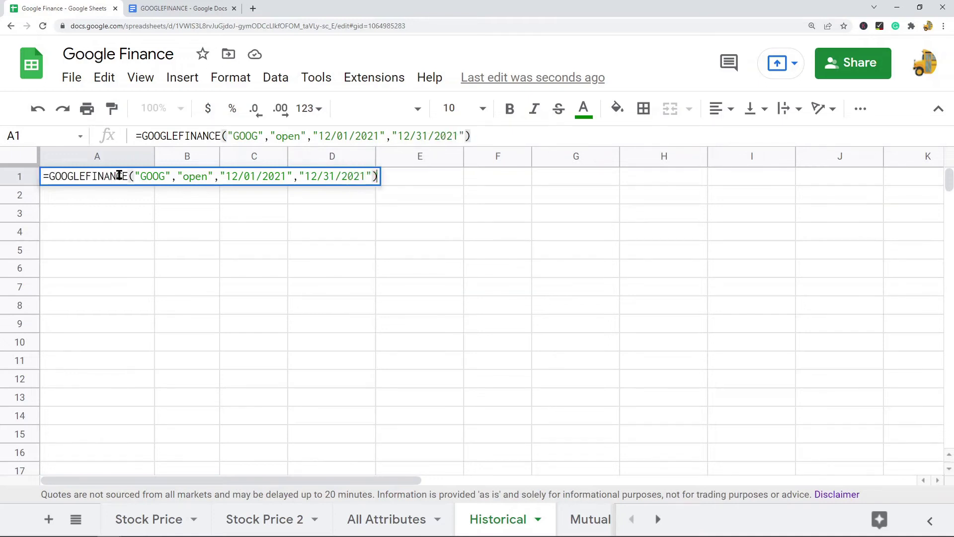
{"action": "key", "text": "Return"}
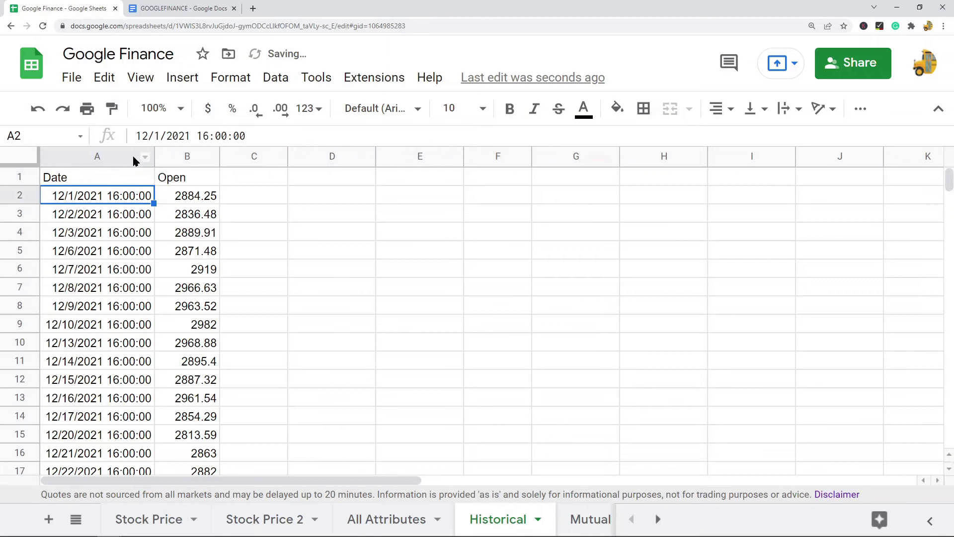
Step: Review the A1 formula and the returned opening prices, ending at the 12/30/2021 row
{"action": "scroll", "coordinate": [319, 281], "scroll_direction": "down", "scroll_amount": 3}
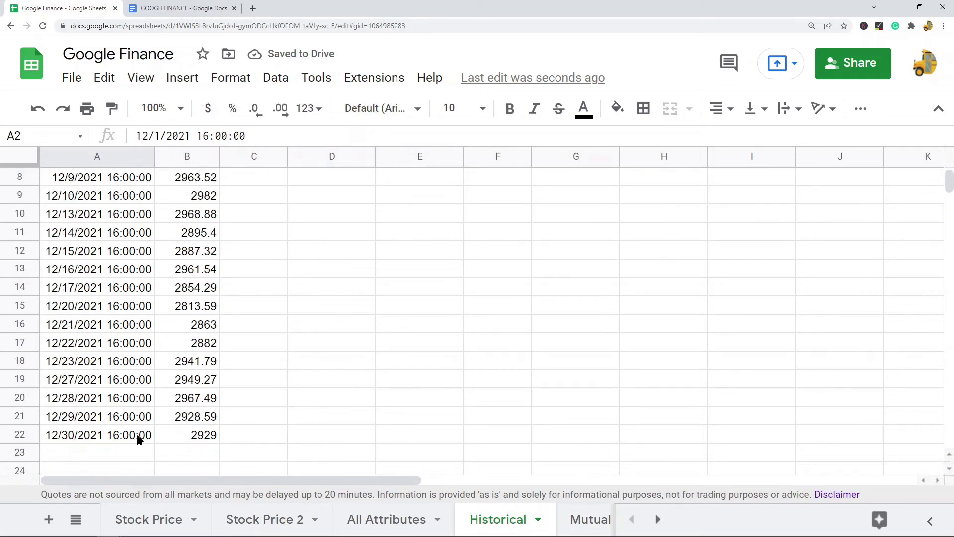
{"action": "scroll", "coordinate": [175, 402], "scroll_direction": "up", "scroll_amount": 3}
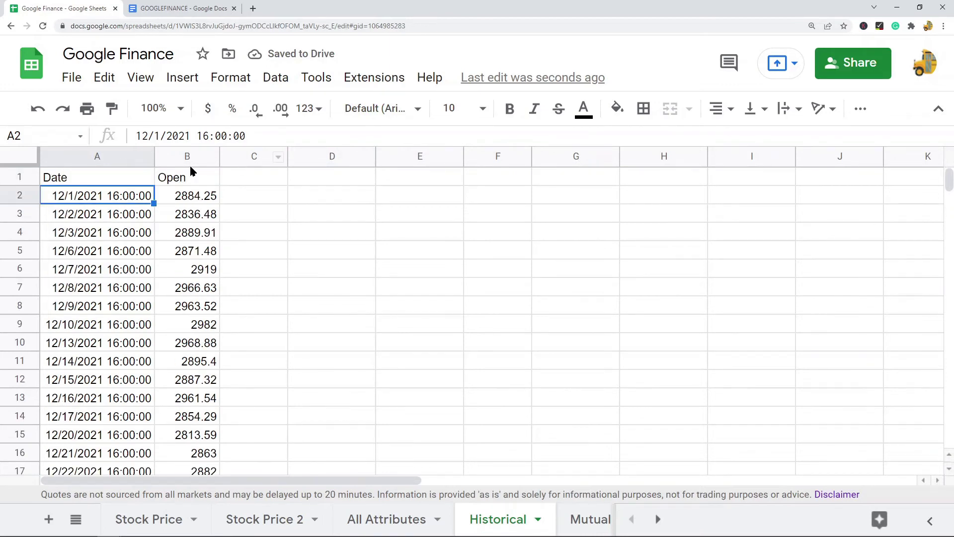
{"action": "left_click", "coordinate": [119, 178]}
{"action": "left_click", "coordinate": [349, 135]}
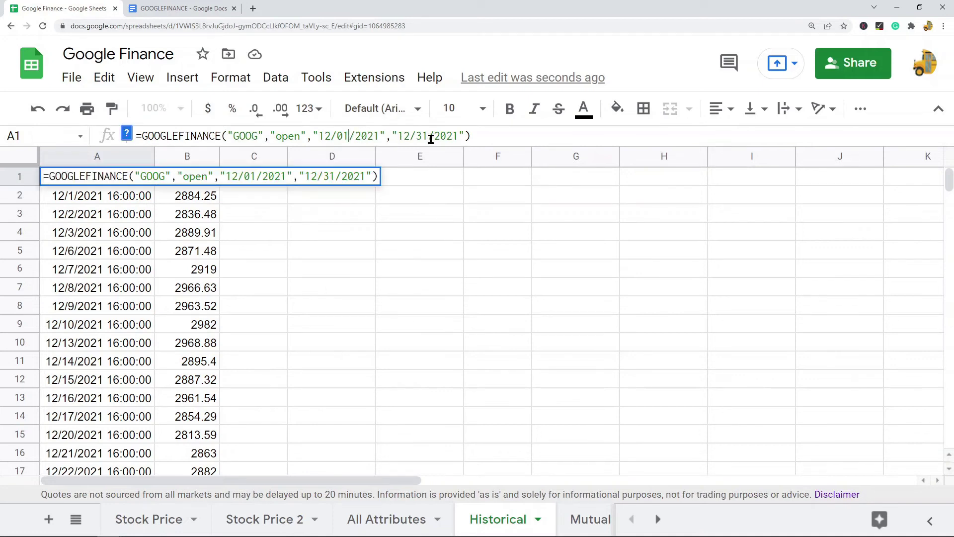
{"action": "key", "text": "Escape"}
{"action": "scroll", "coordinate": [160, 368], "scroll_direction": "down", "scroll_amount": 3}
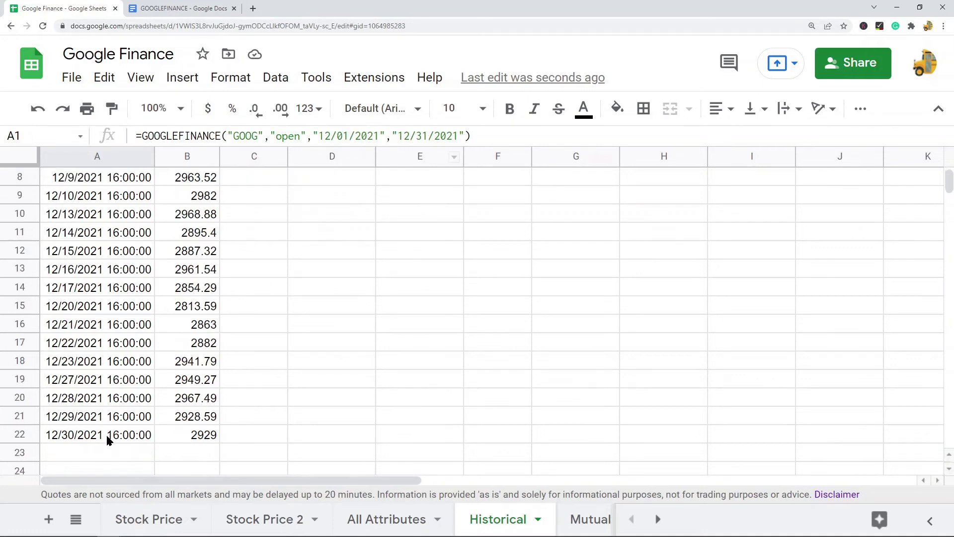
{"action": "left_click", "coordinate": [130, 434]}
{"action": "scroll", "coordinate": [169, 392], "scroll_direction": "up", "scroll_amount": 3}
{"action": "left_click_drag", "start_coordinate": [203, 196], "coordinate": [208, 342]}
{"action": "scroll", "coordinate": [120, 347], "scroll_direction": "up", "scroll_amount": 4}
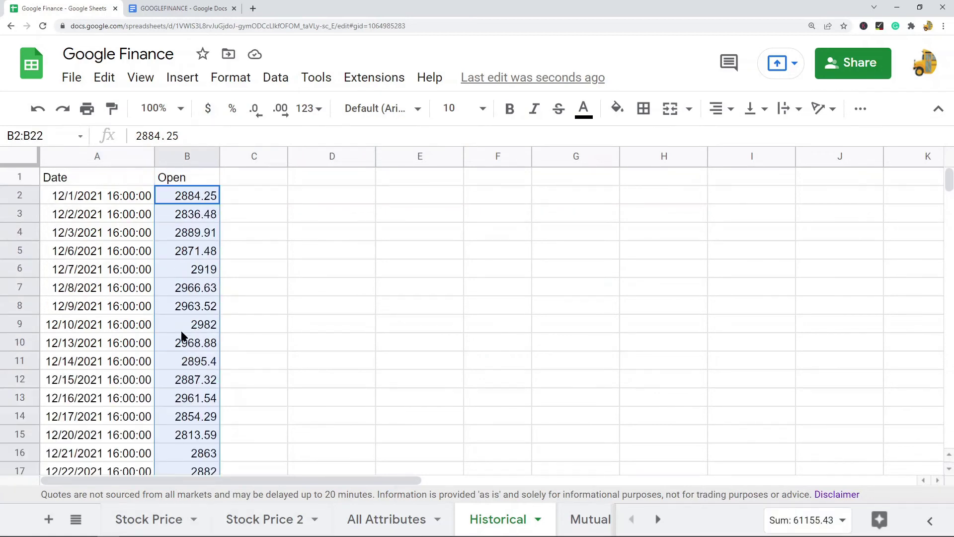
{"action": "left_click", "coordinate": [112, 196]}
{"action": "left_click", "coordinate": [114, 178]}
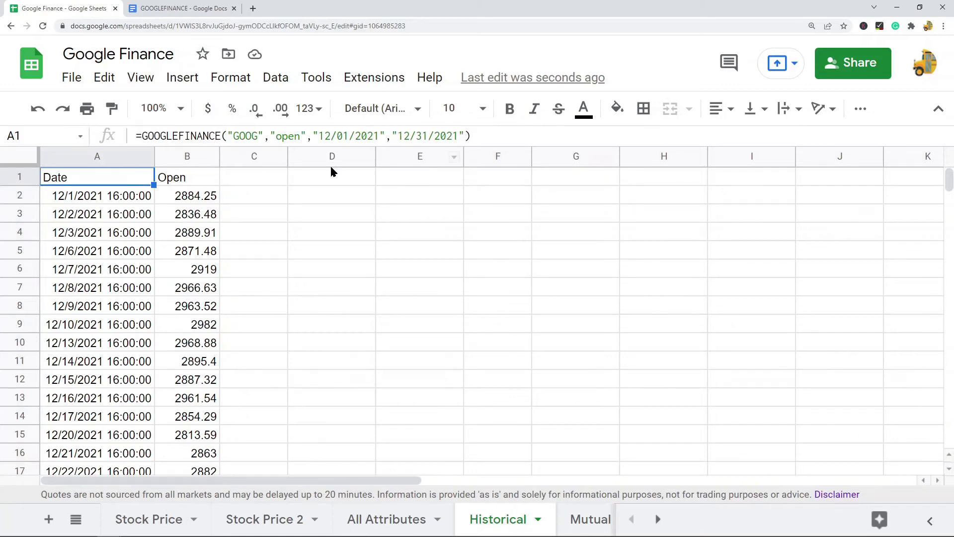
Step: Add an interval argument to the A1 formula, trying "DAILY" and then "WEEKLY"
{"action": "left_click", "coordinate": [465, 134]}
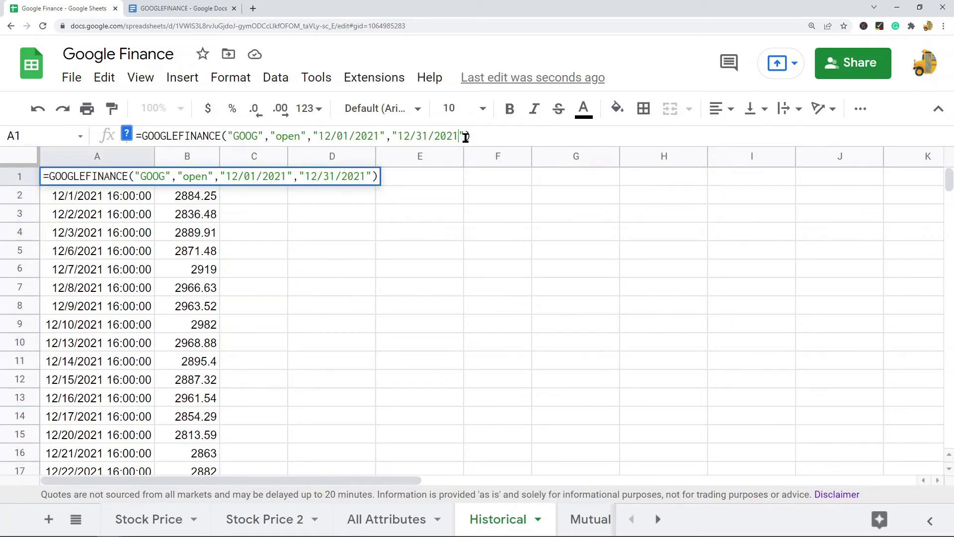
{"action": "type", "text": ",7"}
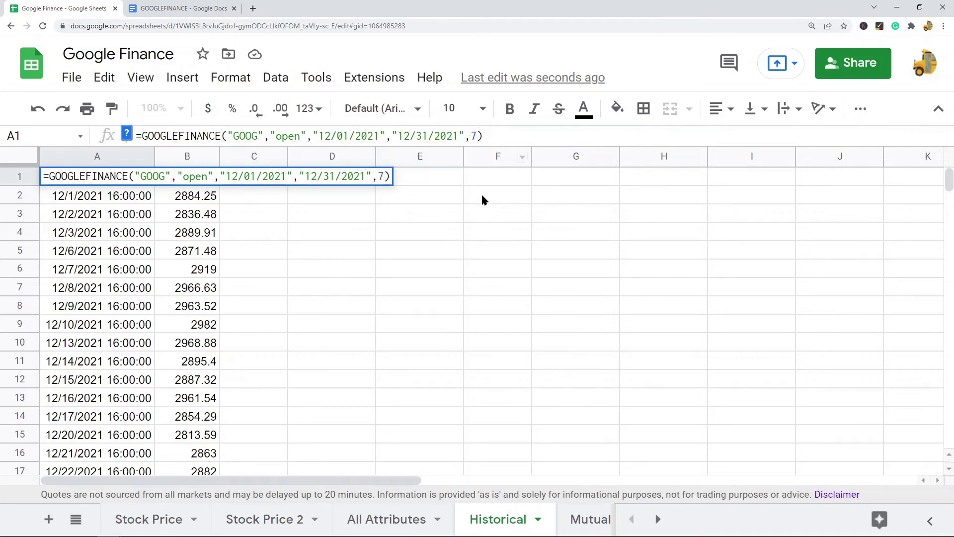
{"action": "key", "text": "BackSpace"}
{"action": "type", "text": "\"DAILY\""}
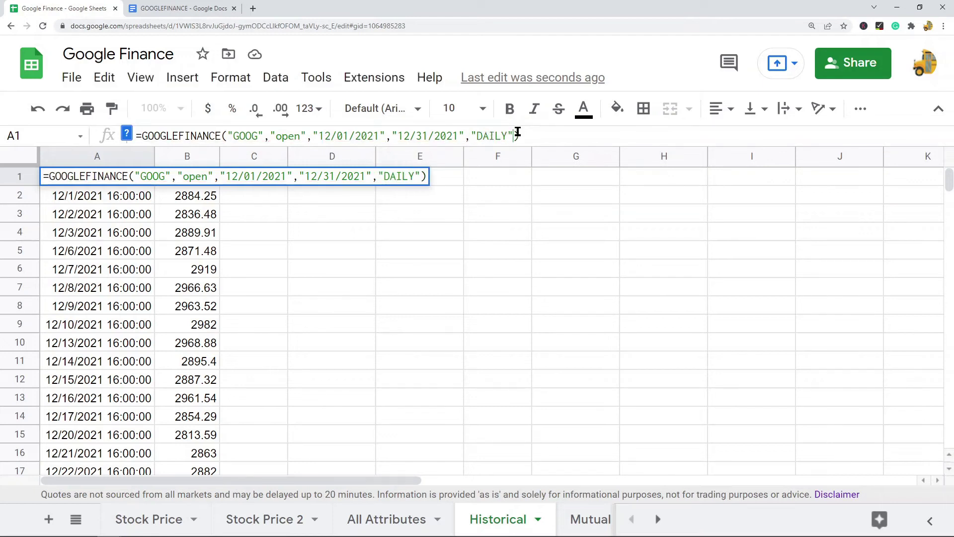
{"action": "key", "text": "Return"}
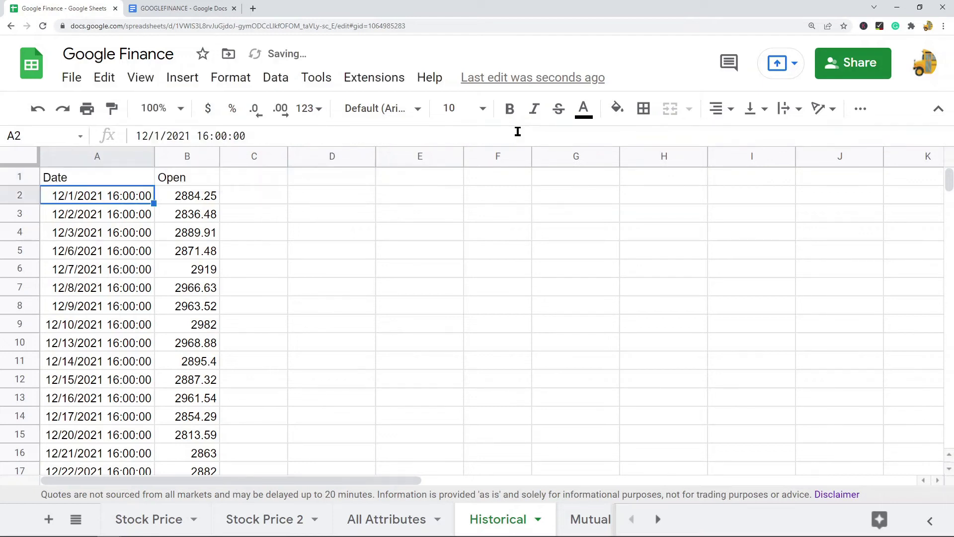
{"action": "left_click", "coordinate": [139, 180]}
{"action": "double_click", "coordinate": [510, 133]}
{"action": "type", "text": "WEEKLY"}
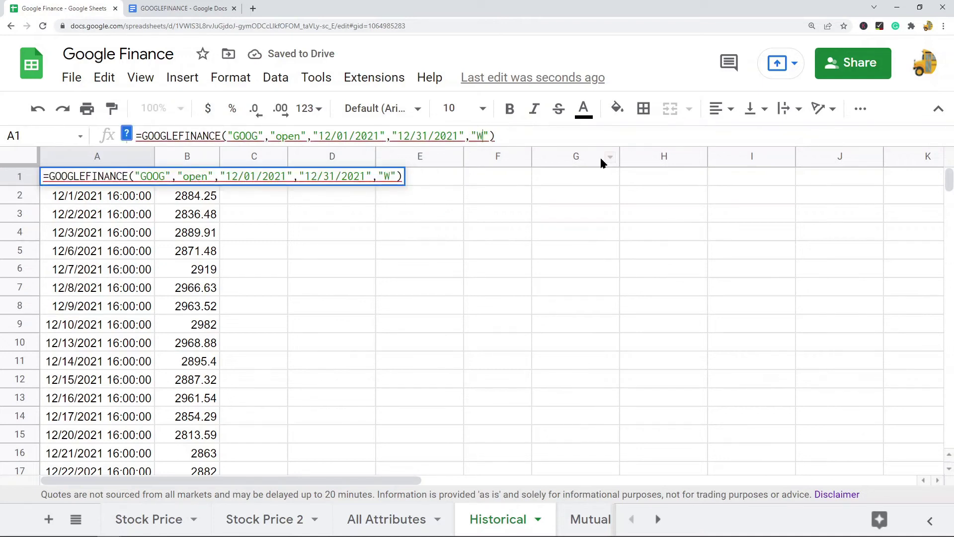
{"action": "key", "text": "Return"}
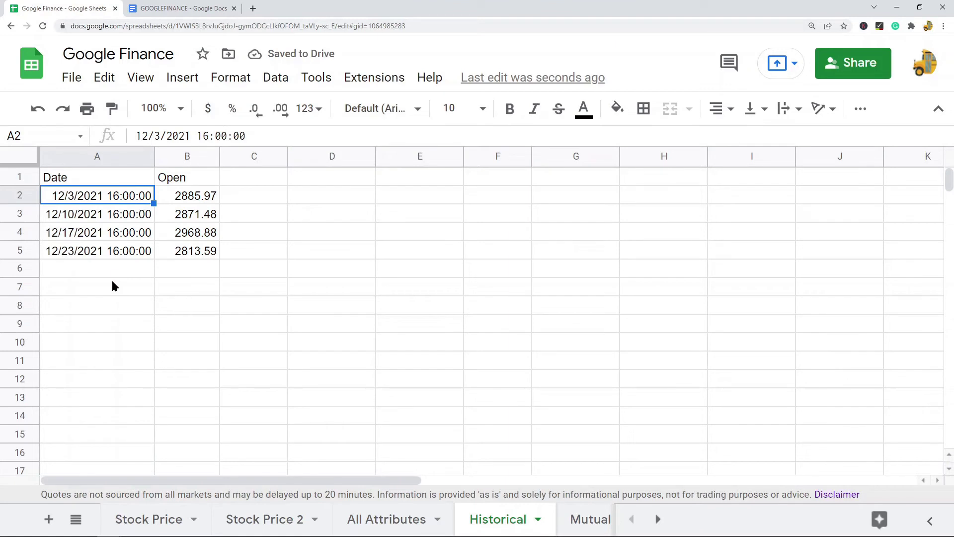
Step: Replace the WEEKLY interval with 7, leaving four weekly opens from 12/3 to 12/23/2021
{"action": "left_click_drag", "start_coordinate": [201, 197], "coordinate": [195, 236]}
{"action": "left_click", "coordinate": [127, 196]}
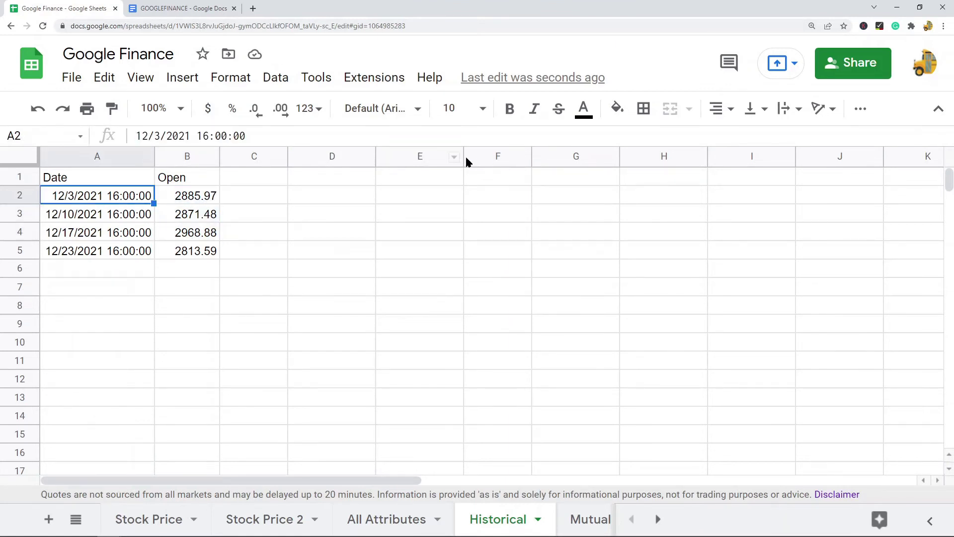
{"action": "left_click", "coordinate": [117, 178]}
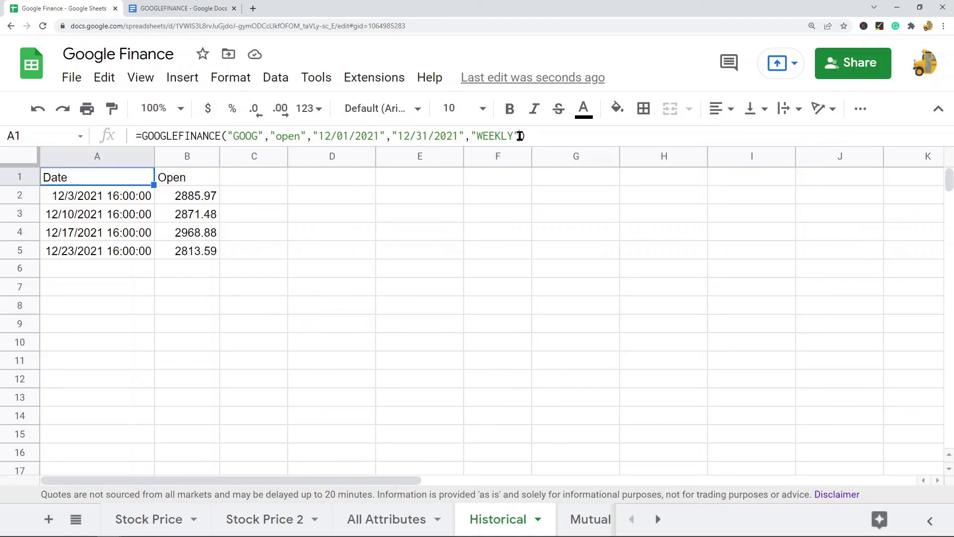
{"action": "left_click", "coordinate": [516, 136]}
{"action": "key", "text": "BackSpace"}
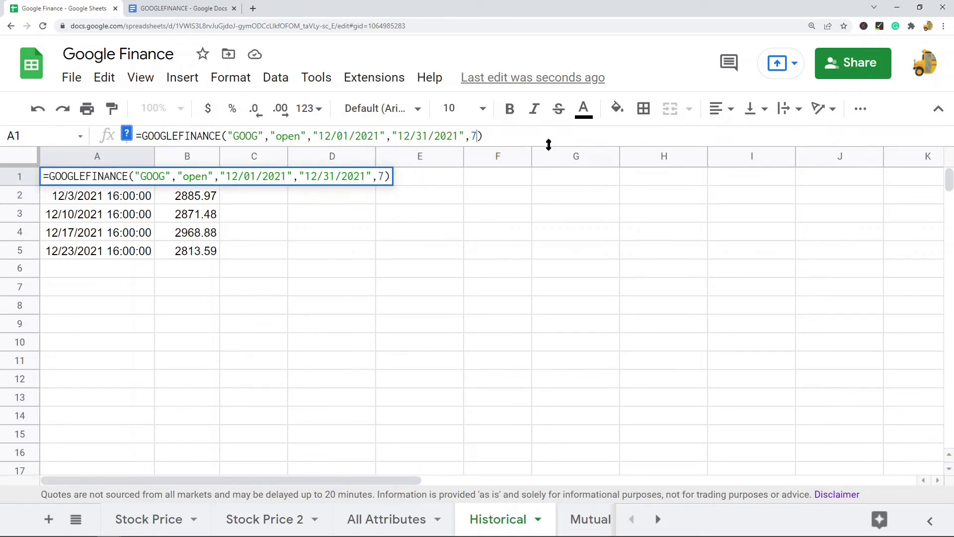
{"action": "key", "text": "Return"}
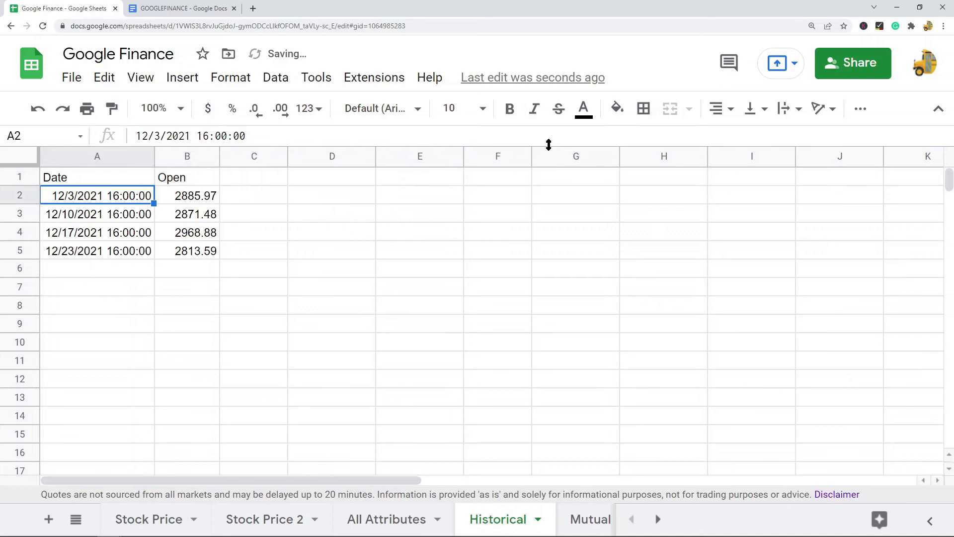
{"action": "left_click", "coordinate": [134, 178]}
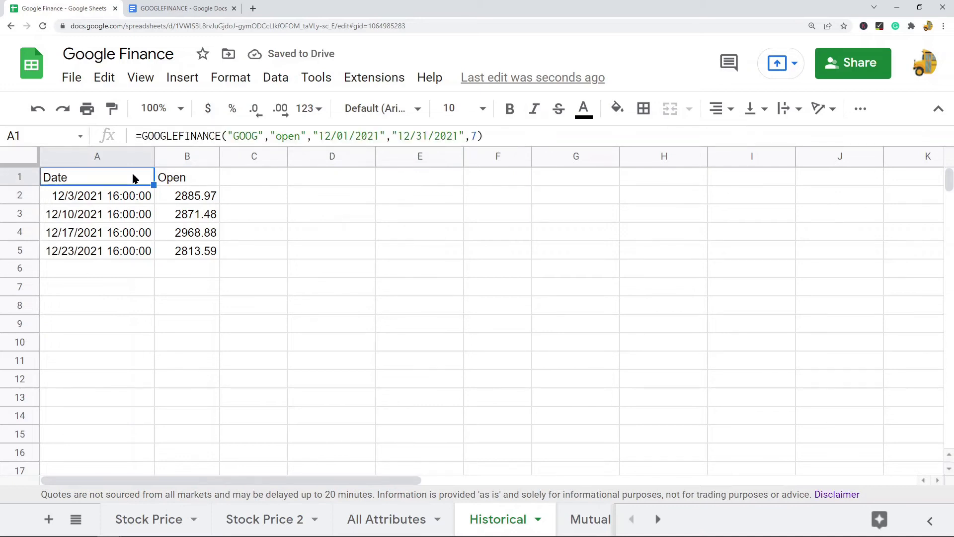
Step: Change the formula's "open" attribute to "all" in A1
{"action": "double_click", "coordinate": [299, 136]}
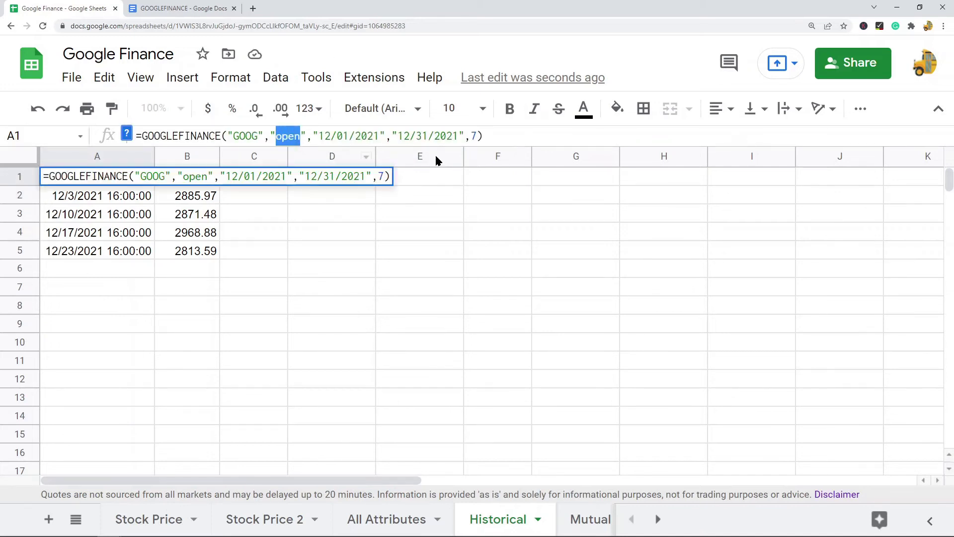
{"action": "type", "text": "all"}
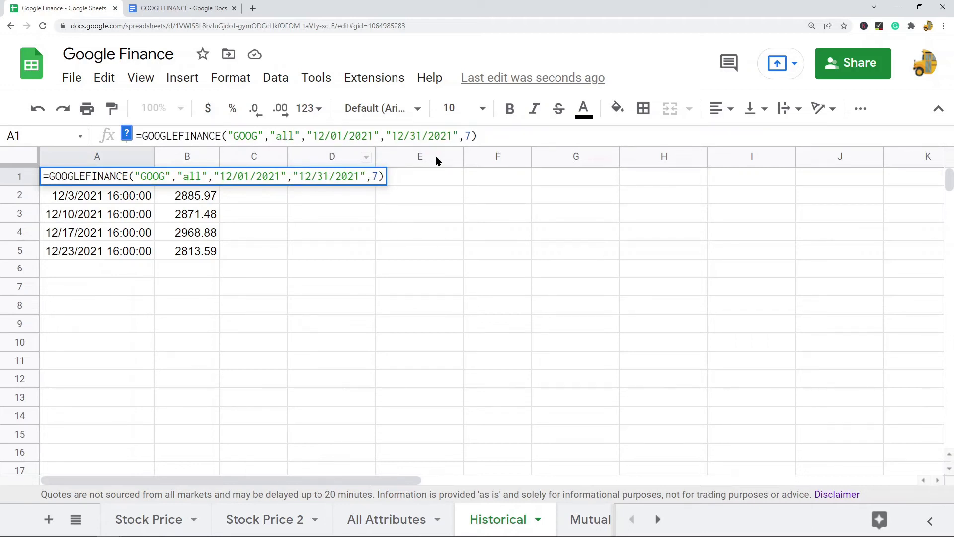
{"action": "key", "text": "Return"}
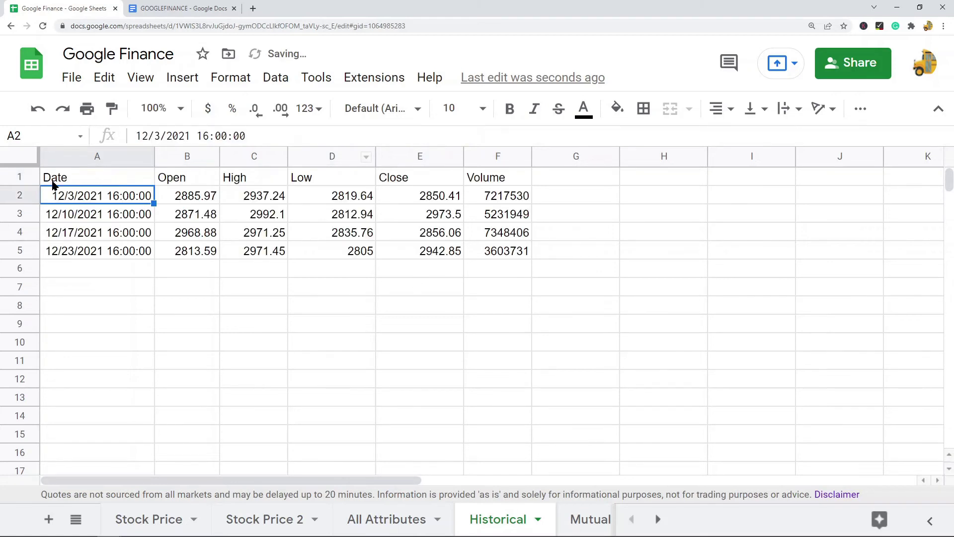
{"action": "left_click", "coordinate": [121, 174]}
Step: Review the returned Open, High, Low, Close and Volume columns and the interval 7 argument
{"action": "left_click_drag", "start_coordinate": [193, 184], "coordinate": [511, 185]}
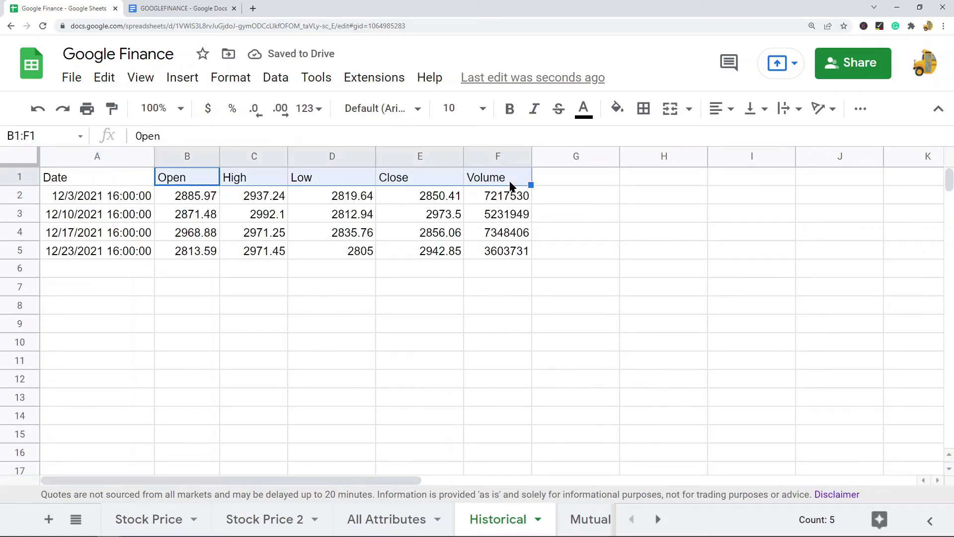
{"action": "left_click", "coordinate": [188, 181]}
{"action": "left_click", "coordinate": [266, 177]}
{"action": "left_click", "coordinate": [332, 183]}
{"action": "left_click", "coordinate": [443, 179]}
{"action": "left_click", "coordinate": [503, 183]}
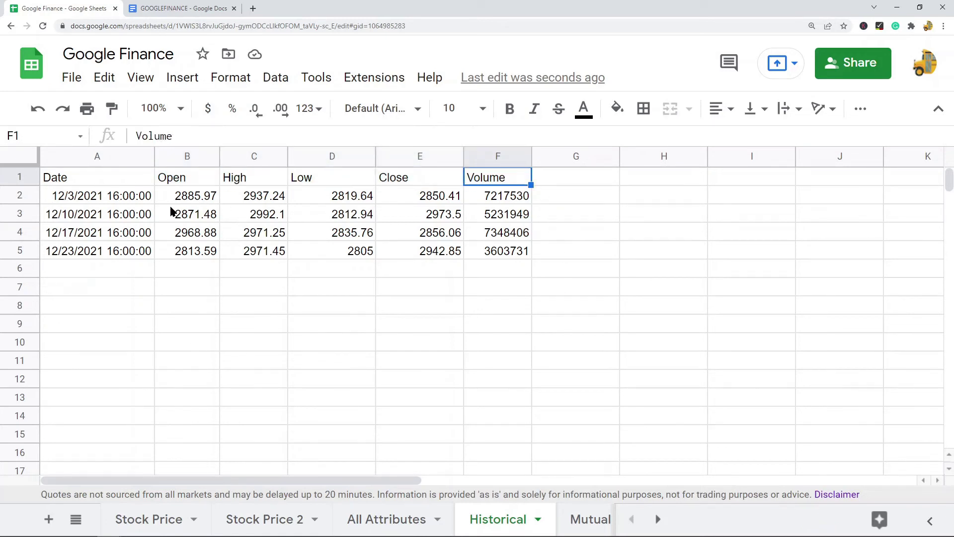
{"action": "left_click", "coordinate": [119, 180]}
{"action": "double_click", "coordinate": [469, 134]}
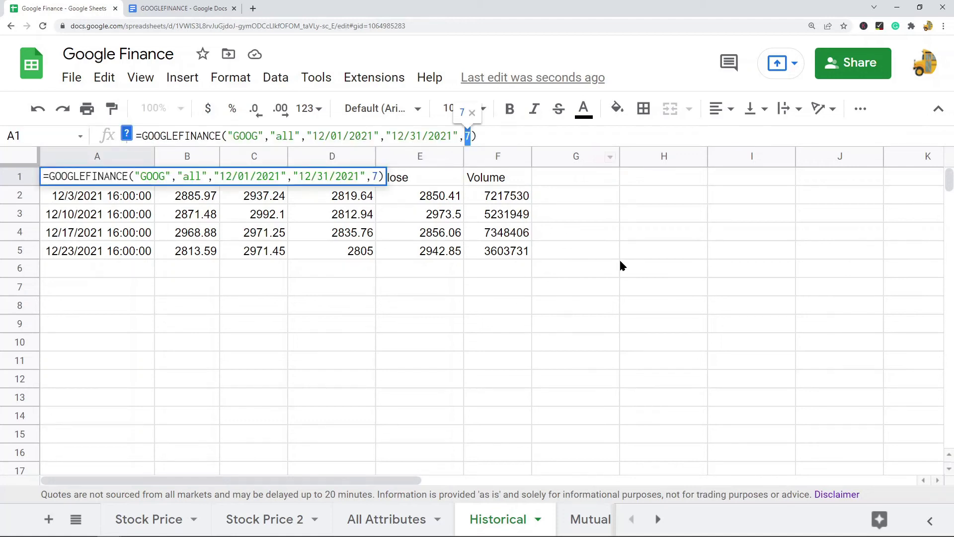
{"action": "key", "text": "Escape"}
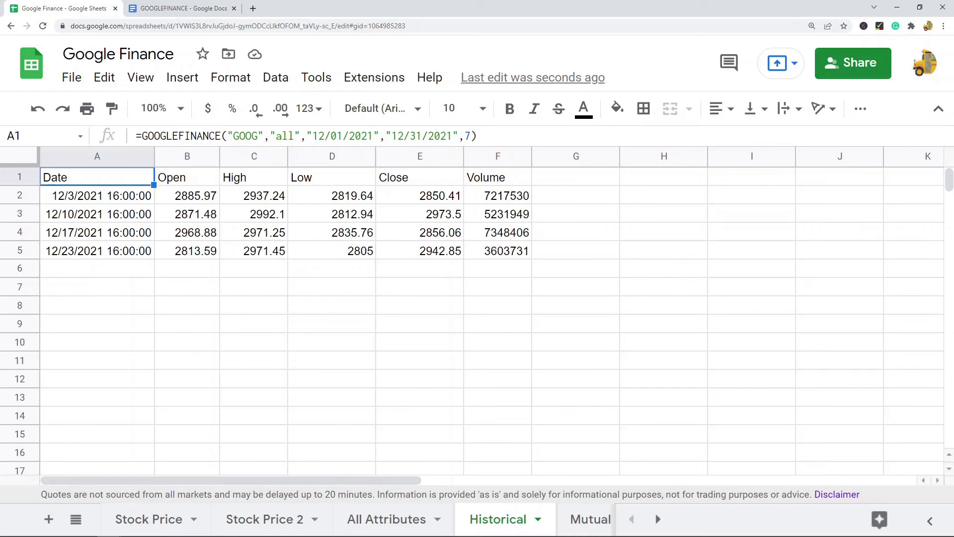
Step: Go to the Mutual Funds sheet and look over the attribute names in A2:A18
{"action": "left_click", "coordinate": [592, 519]}
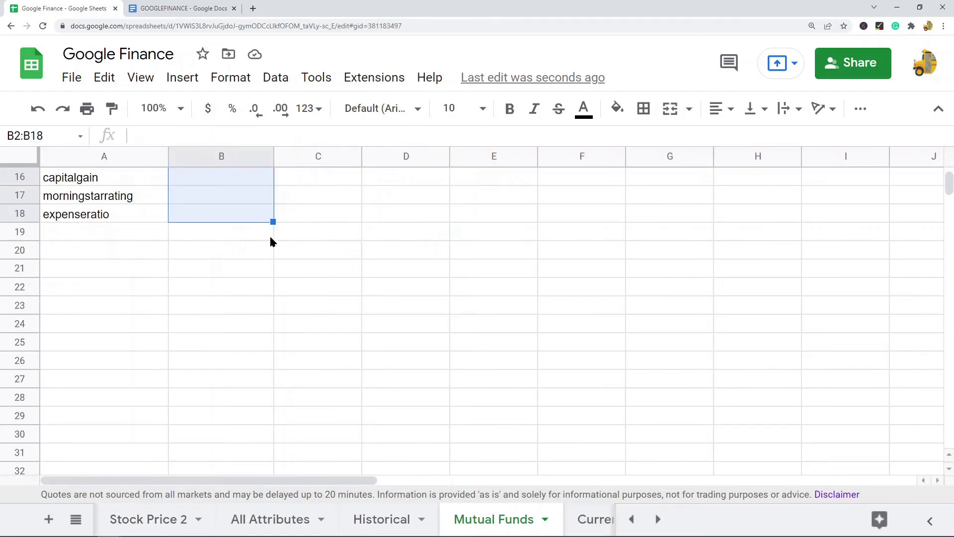
{"action": "scroll", "coordinate": [272, 242], "scroll_direction": "up", "scroll_amount": 5}
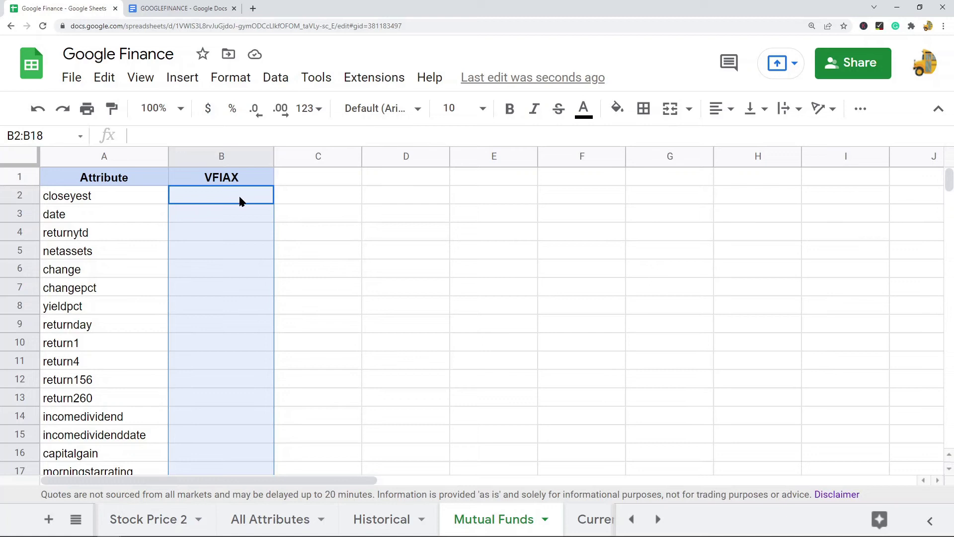
{"action": "scroll", "coordinate": [234, 233], "scroll_direction": "down", "scroll_amount": 2}
{"action": "scroll", "coordinate": [242, 291], "scroll_direction": "up", "scroll_amount": 2}
{"action": "left_click_drag", "start_coordinate": [126, 198], "coordinate": [128, 215]}
{"action": "left_click_drag", "start_coordinate": [133, 398], "coordinate": [135, 359]}
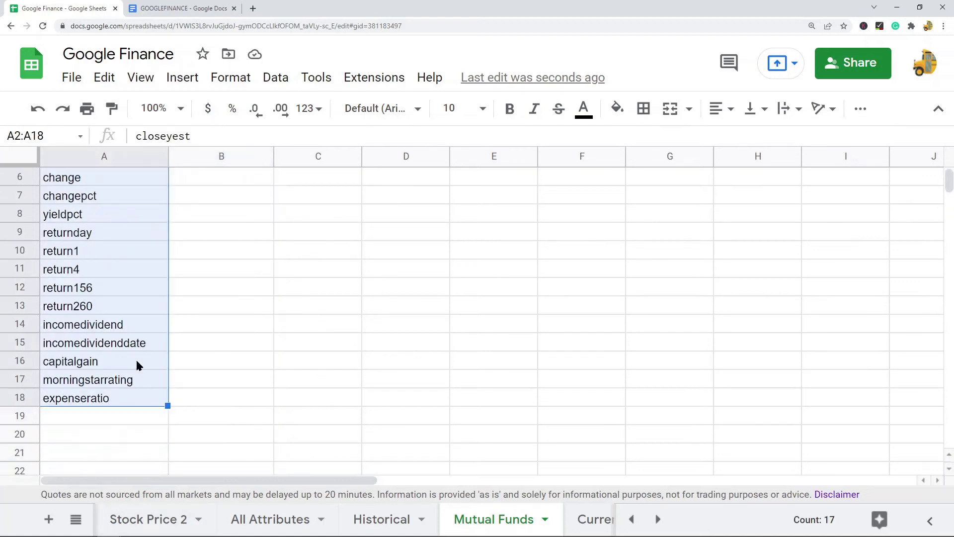
{"action": "scroll", "coordinate": [213, 165], "scroll_direction": "up", "scroll_amount": 2}
Step: Enter =GOOGLEFINANCE($B$1,A2) in B2 for VFIAX's closeyest value
{"action": "left_click", "coordinate": [215, 198]}
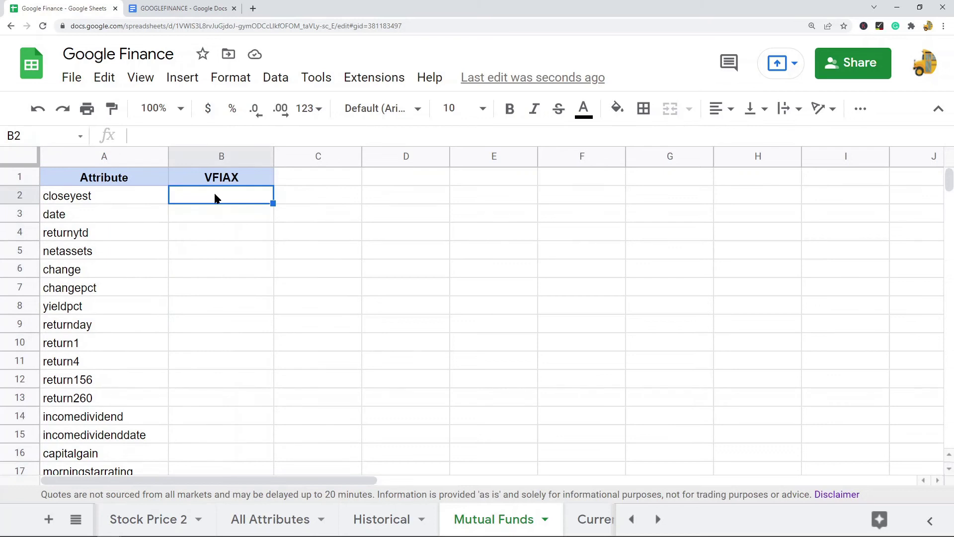
{"action": "type", "text": "=G"}
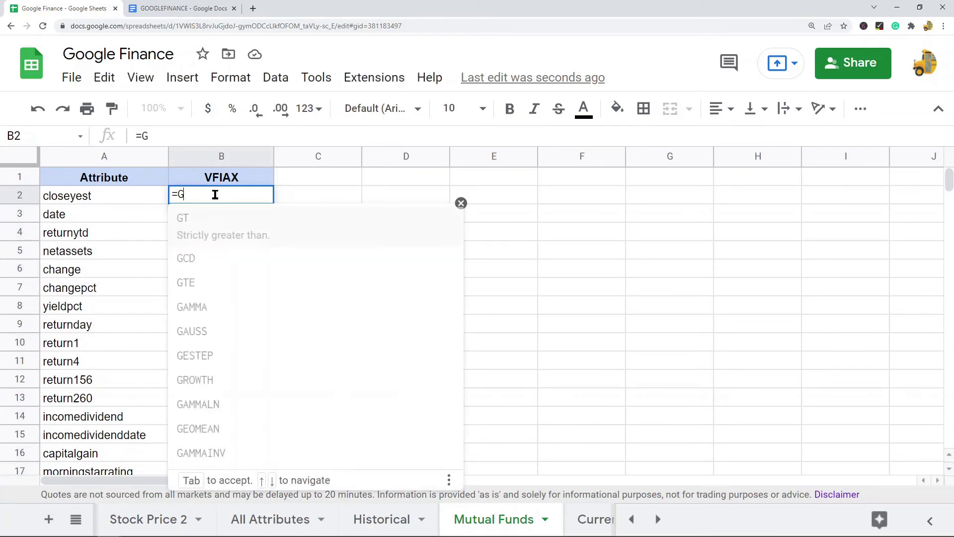
{"action": "type", "text": "OOGLEFINANCE("}
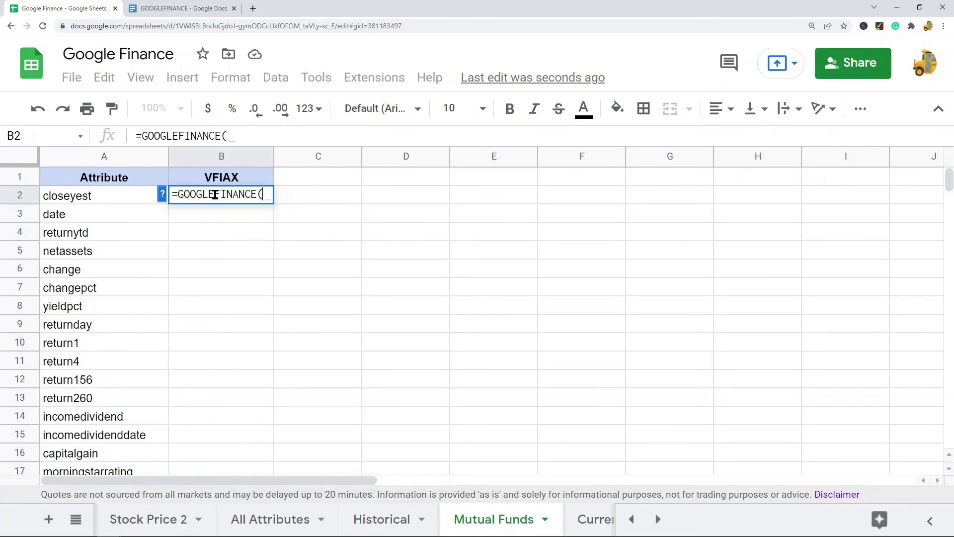
{"action": "left_click", "coordinate": [221, 180]}
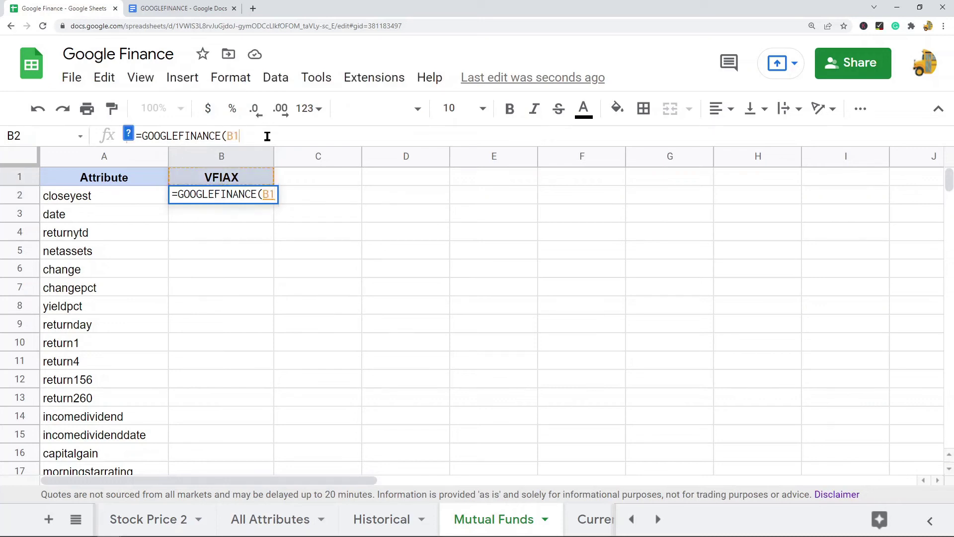
{"action": "key", "text": "F4"}
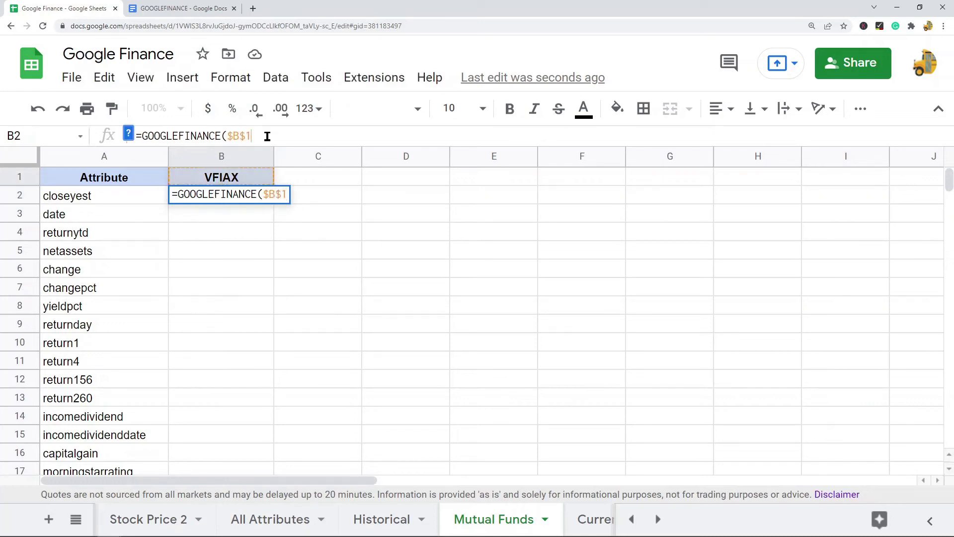
{"action": "type", "text": ","}
{"action": "left_click", "coordinate": [106, 196]}
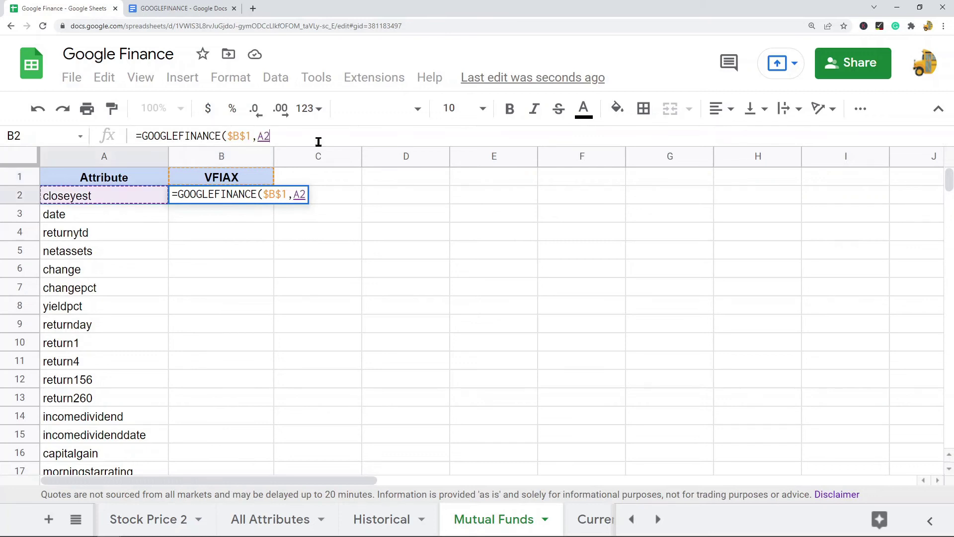
{"action": "type", "text": ")"}
{"action": "key", "text": "Return"}
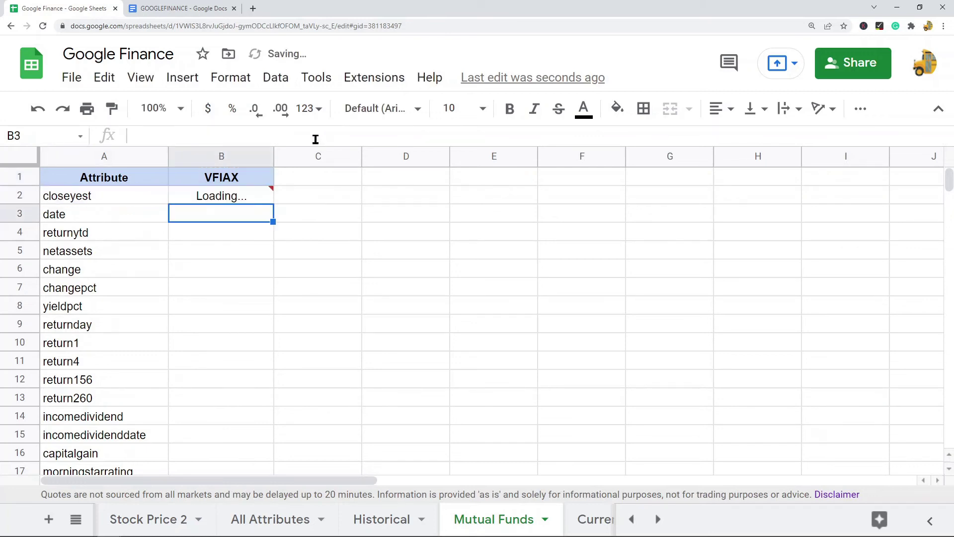
Step: Copy the B2 formula into B3:B18 and widen column B to fit the values
{"action": "left_click", "coordinate": [254, 198]}
{"action": "key", "text": "ctrl+c"}
{"action": "left_click_drag", "start_coordinate": [256, 219], "coordinate": [235, 416]}
{"action": "key", "text": "ctrl+v"}
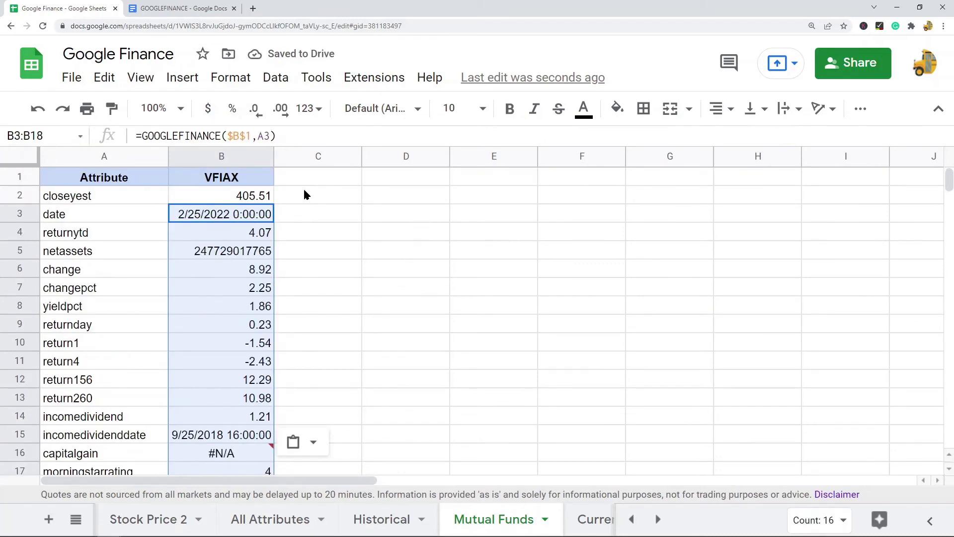
{"action": "left_click_drag", "start_coordinate": [277, 156], "coordinate": [306, 156]}
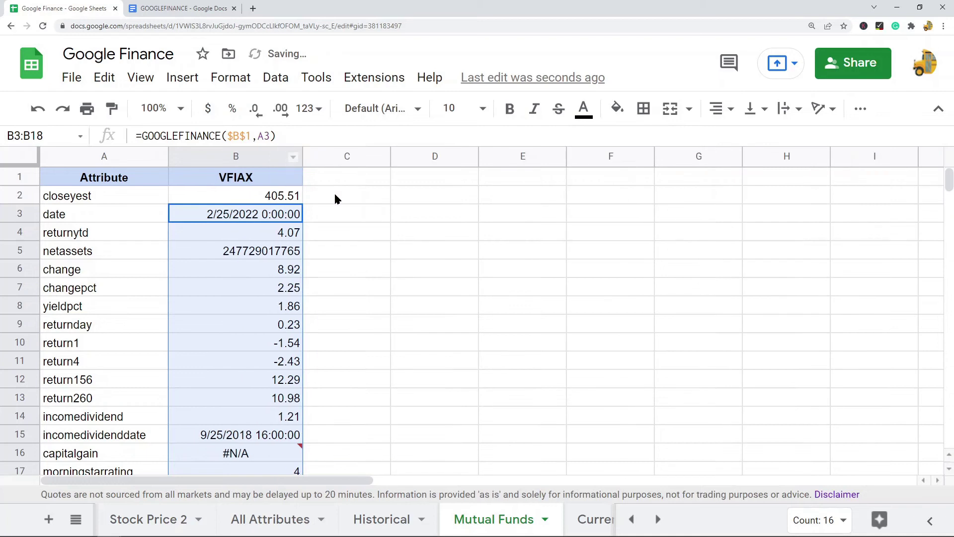
Step: Check the capitalgain #N/A error in row 16, then move to the Currency sheet
{"action": "scroll", "coordinate": [384, 276], "scroll_direction": "down", "scroll_amount": 4}
{"action": "scroll", "coordinate": [384, 279], "scroll_direction": "up", "scroll_amount": 2}
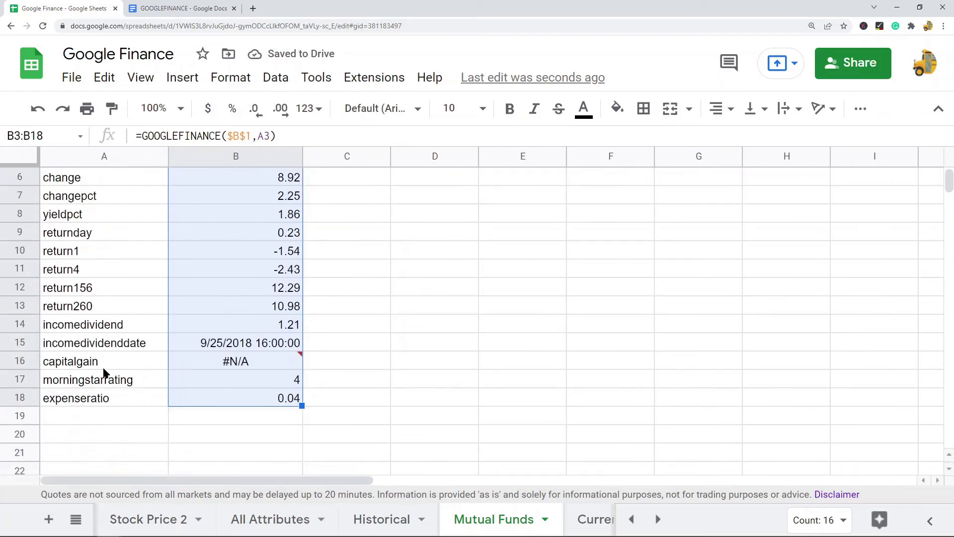
{"action": "left_click_drag", "start_coordinate": [98, 367], "coordinate": [245, 363]}
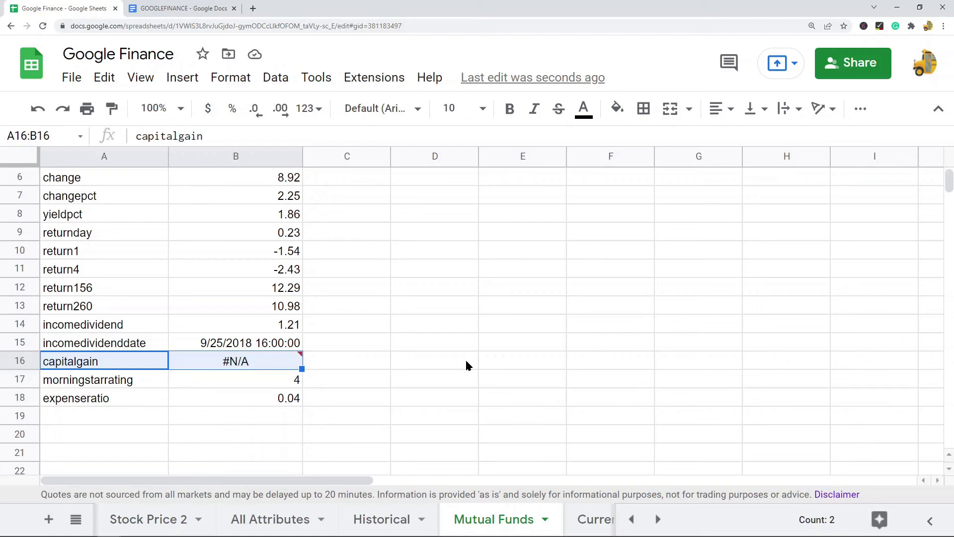
{"action": "scroll", "coordinate": [374, 238], "scroll_direction": "up", "scroll_amount": 3}
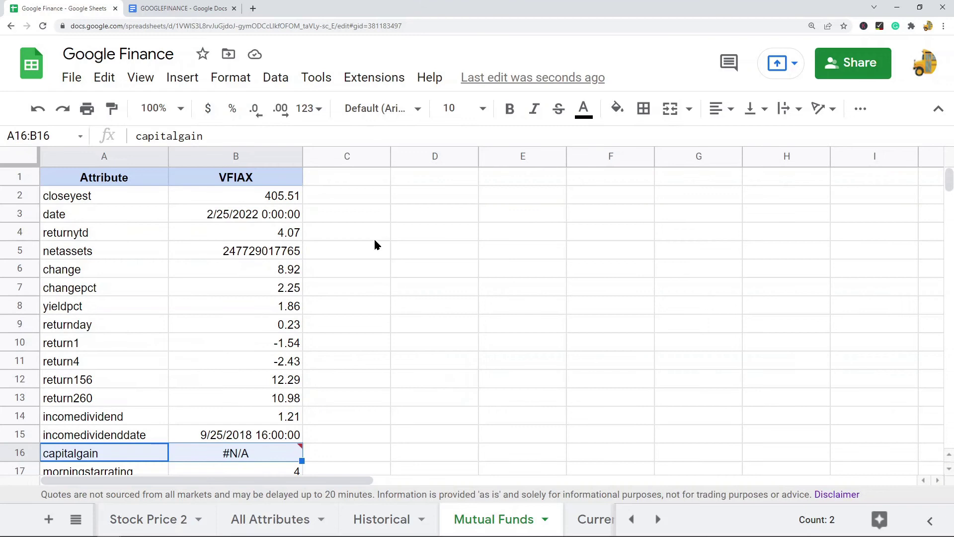
{"action": "scroll", "coordinate": [355, 352], "scroll_direction": "down", "scroll_amount": 1}
{"action": "mouse_move", "coordinate": [220, 422]}
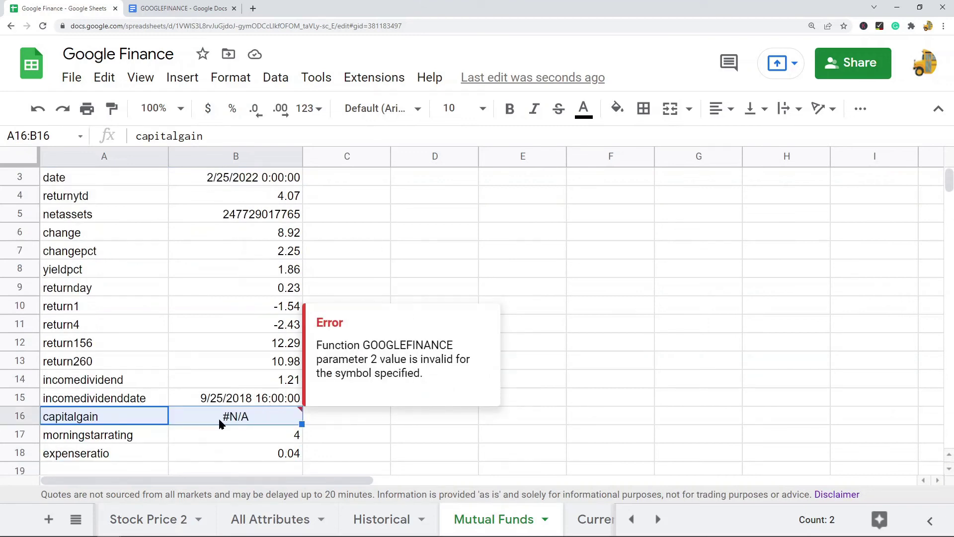
{"action": "left_click", "coordinate": [567, 294]}
{"action": "scroll", "coordinate": [290, 266], "scroll_direction": "up", "scroll_amount": 1}
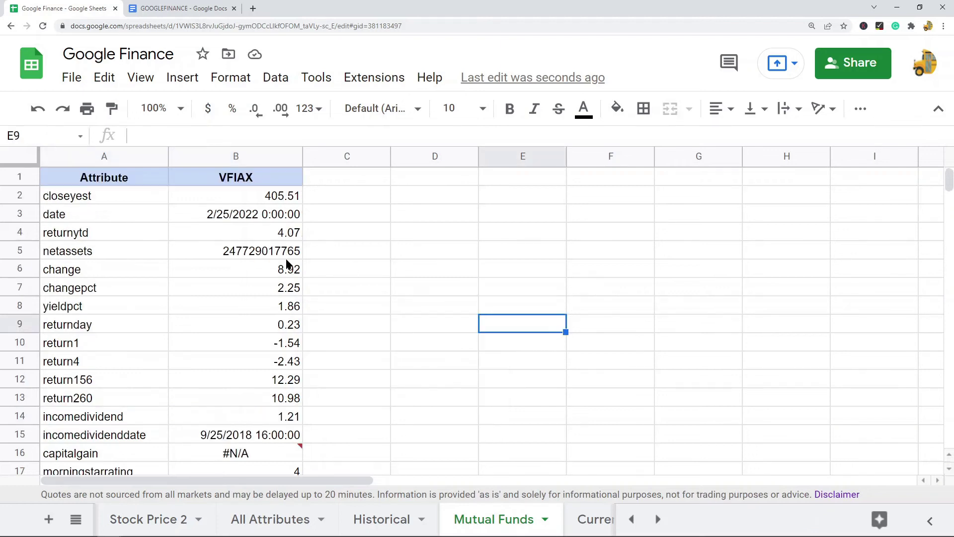
{"action": "scroll", "coordinate": [275, 221], "scroll_direction": "down", "scroll_amount": 1}
{"action": "left_click", "coordinate": [82, 422]}
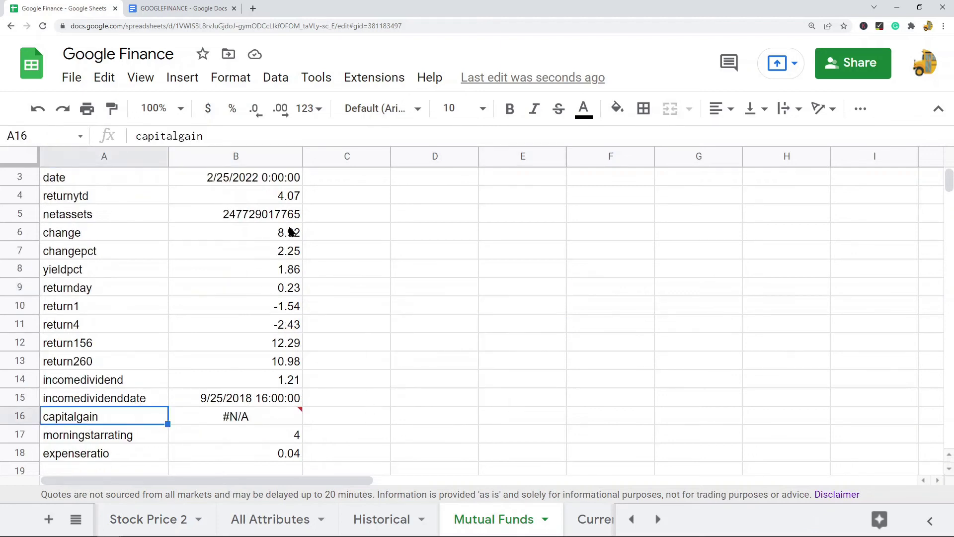
{"action": "scroll", "coordinate": [295, 221], "scroll_direction": "up", "scroll_amount": 1}
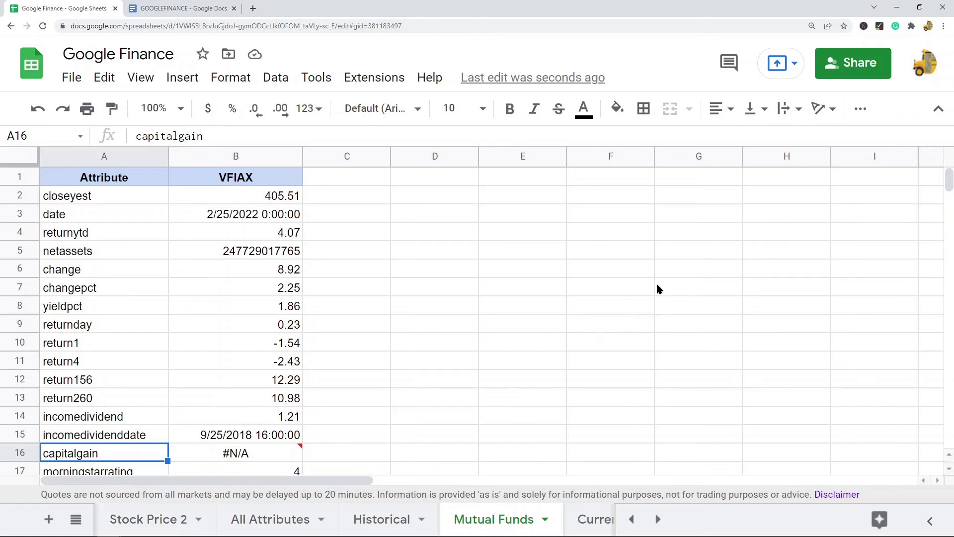
{"action": "scroll", "coordinate": [659, 289], "scroll_direction": "down", "scroll_amount": 1}
{"action": "left_click", "coordinate": [602, 517]}
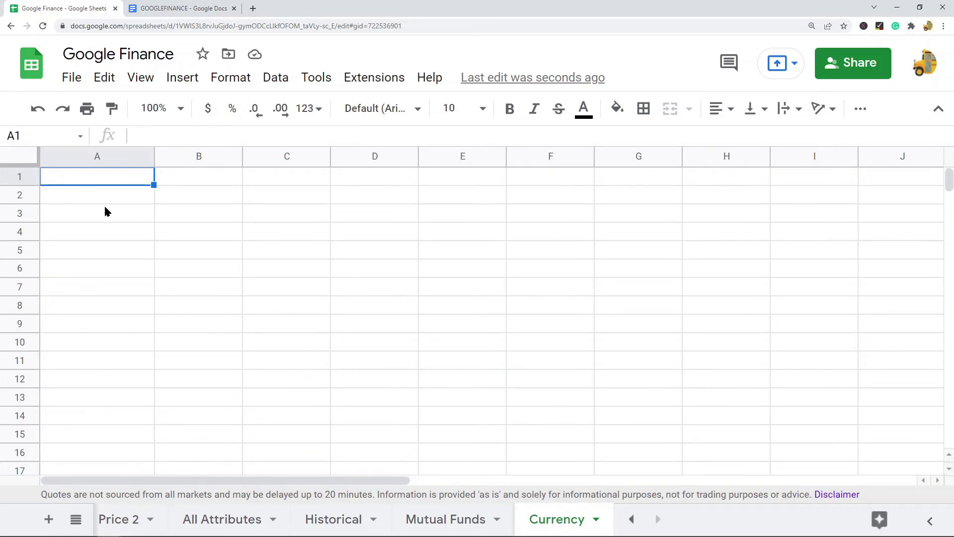
Step: Enter =GOOGLEFINANCE("Currency:USDEUR") in A1 of the Currency sheet, returning 0.8871
{"action": "double_click", "coordinate": [98, 176]}
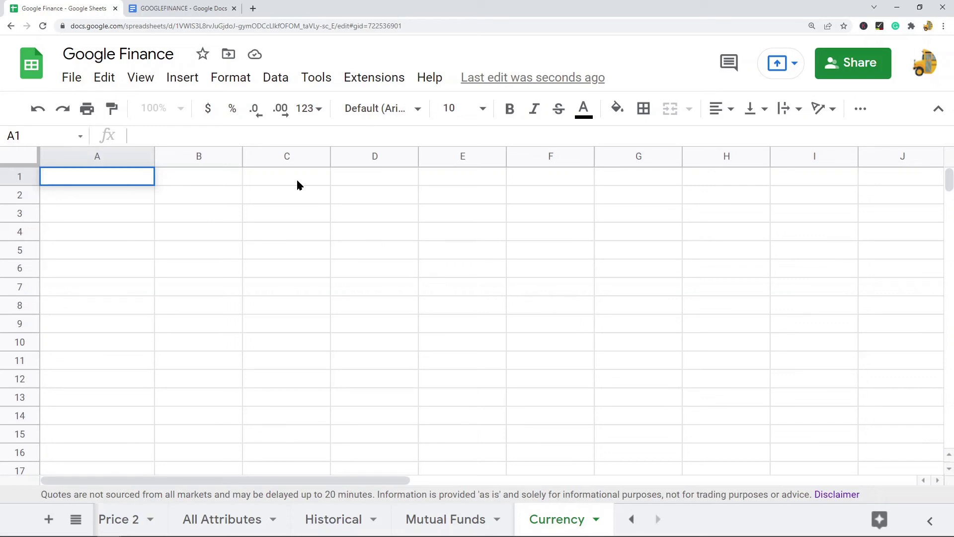
{"action": "type", "text": "=G"}
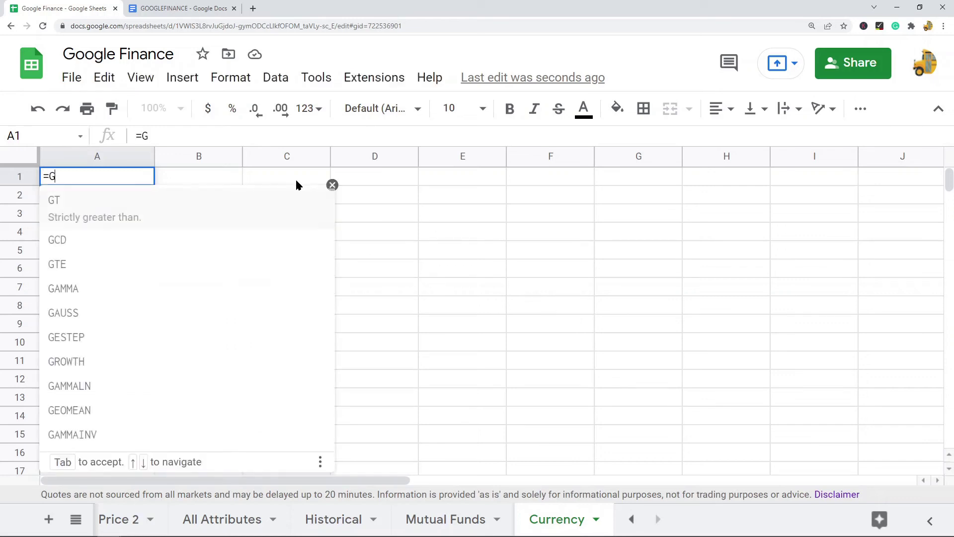
{"action": "type", "text": "OOGLEFINANCE"}
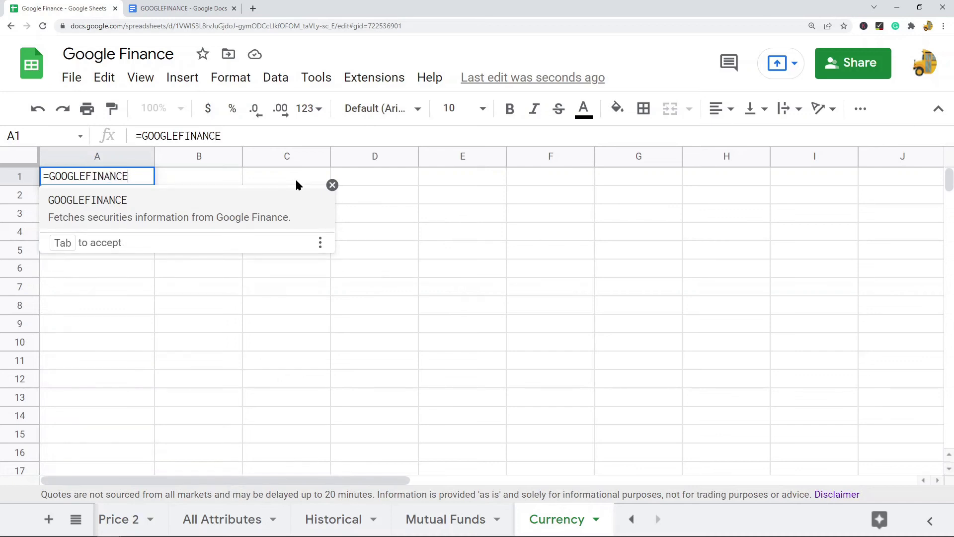
{"action": "type", "text": "(\""}
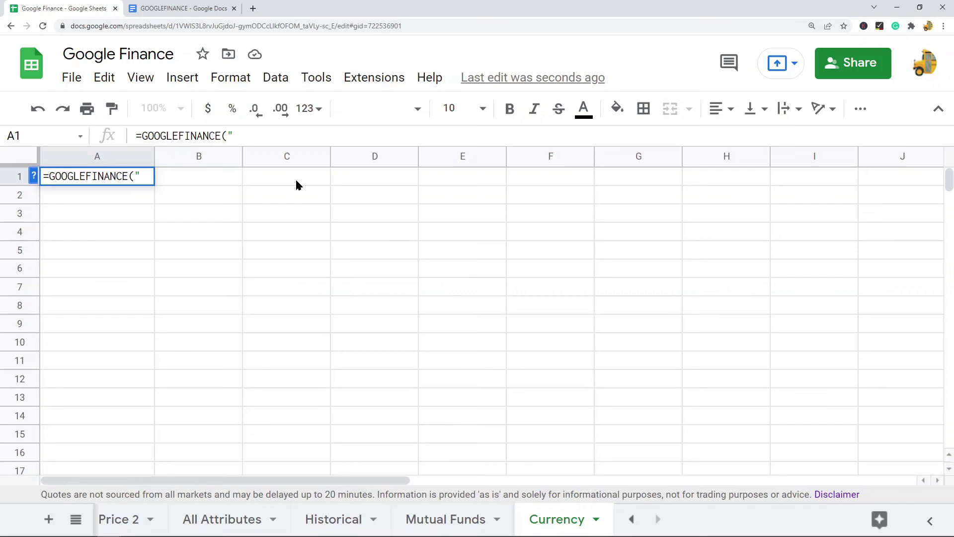
{"action": "type", "text": "C"}
{"action": "type", "text": "ren"}
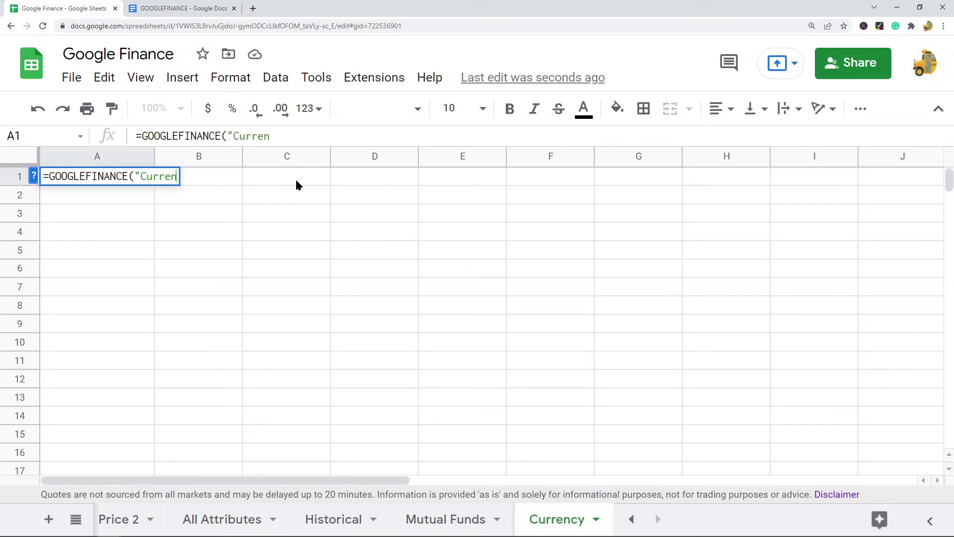
{"action": "type", "text": "cy:USD"}
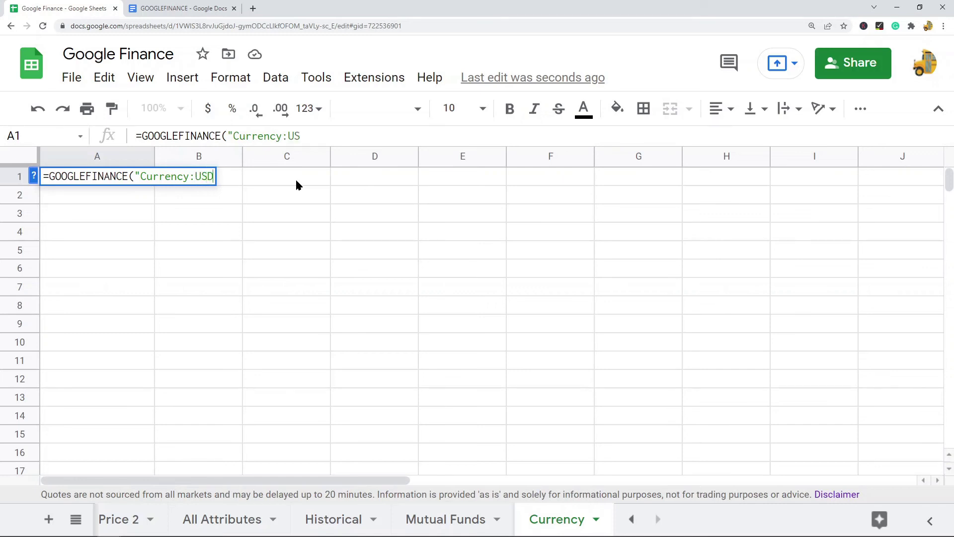
{"action": "type", "text": "EUR"}
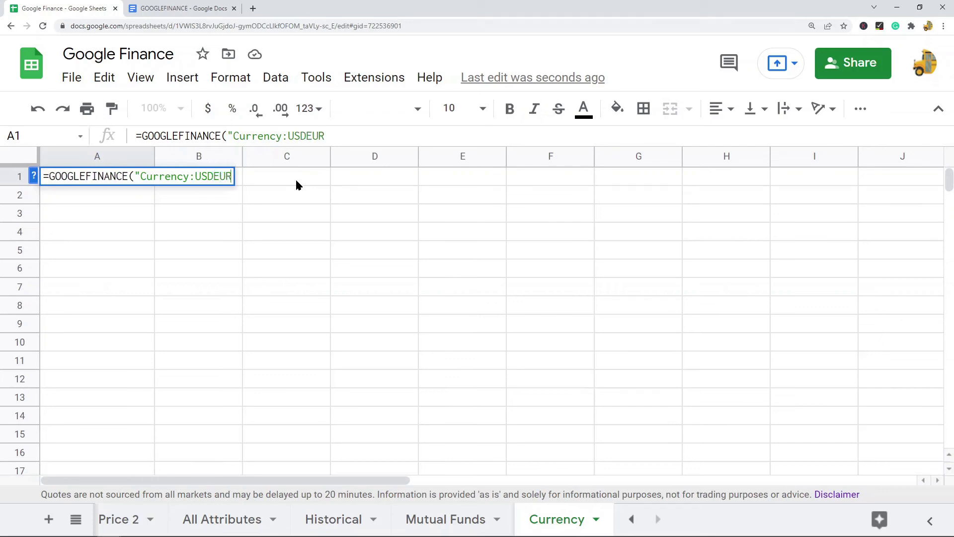
{"action": "type", "text": "\")"}
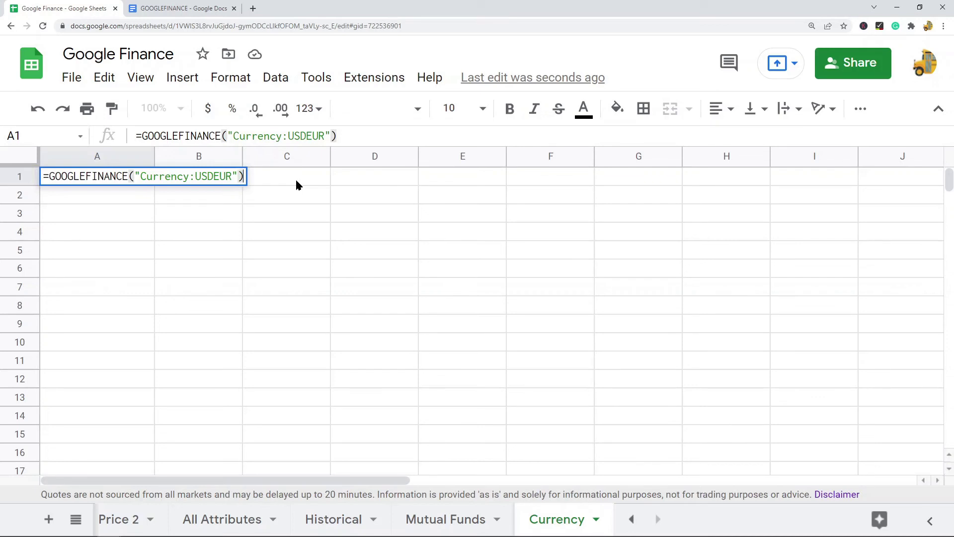
{"action": "key", "text": "Return"}
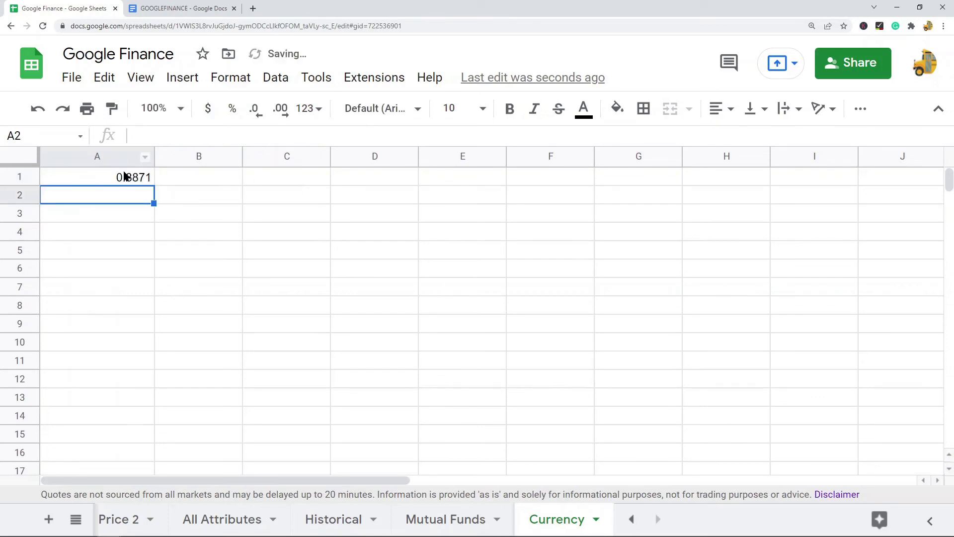
{"action": "left_click", "coordinate": [125, 176]}
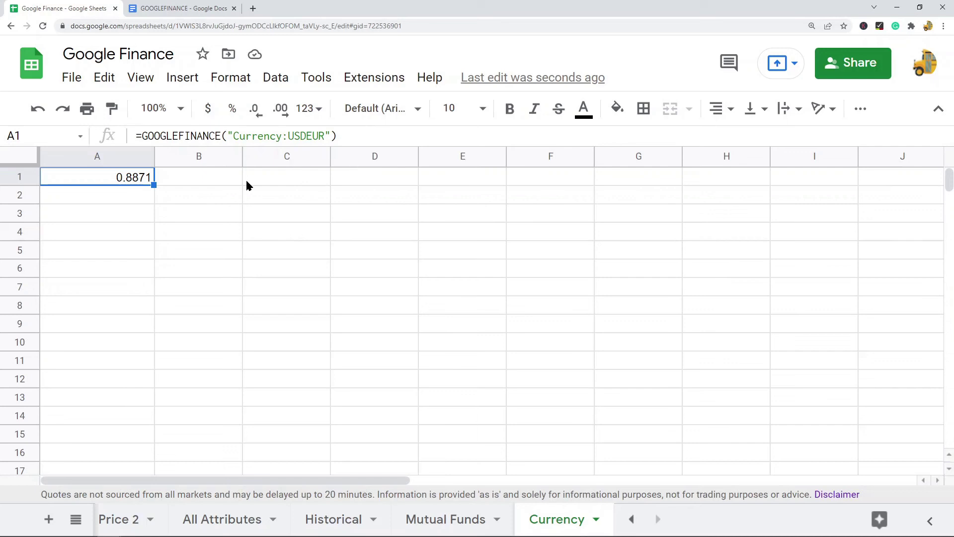
Step: Append ,"price","12/01/21,"12/31/2021" to the USDEUR formula, which returns a #ERROR! parse error
{"action": "left_click", "coordinate": [331, 137]}
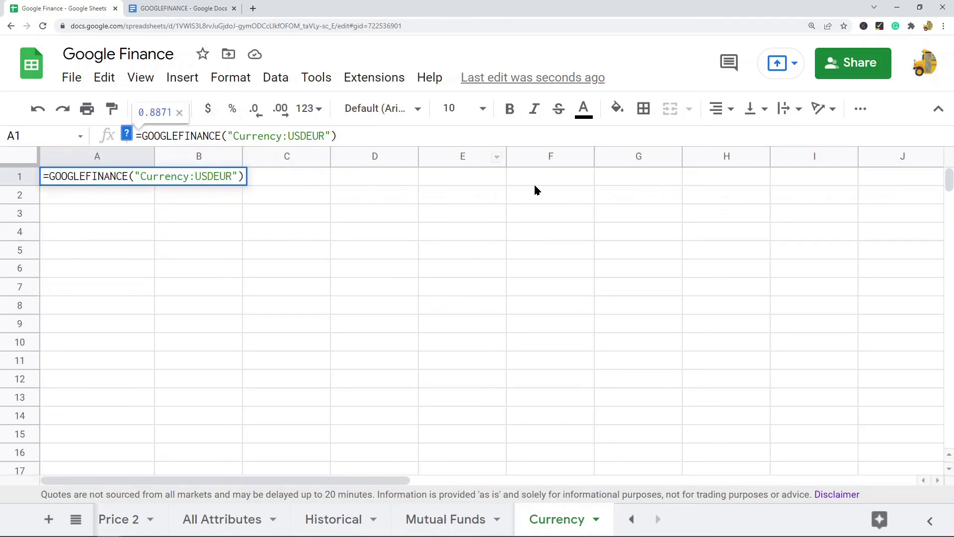
{"action": "type", "text": ",\"price\""}
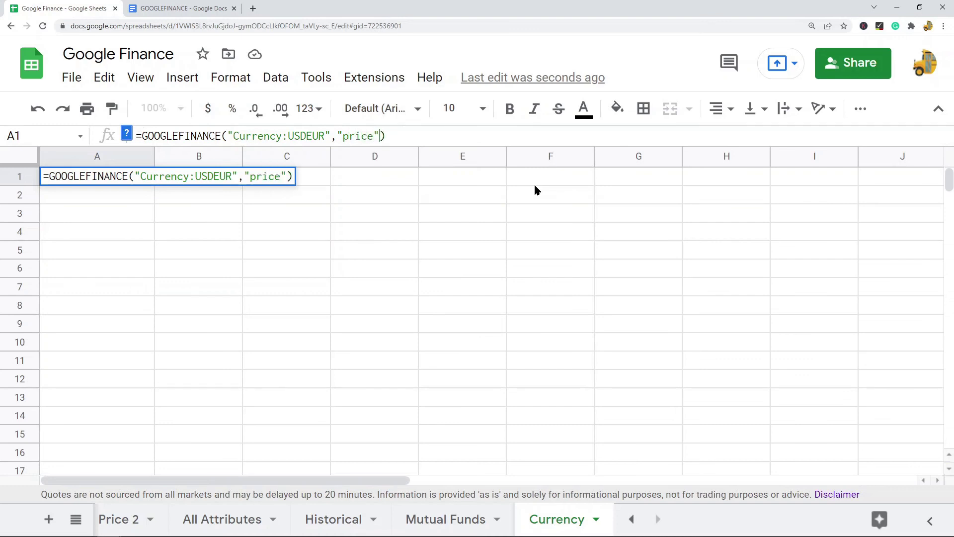
{"action": "type", "text": ",\"12/01/31"}
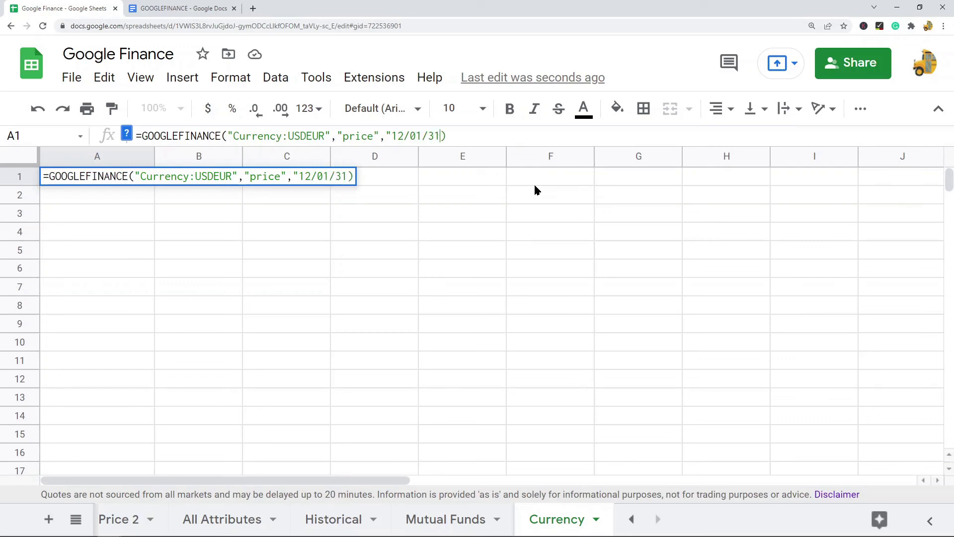
{"action": "key", "text": "BackSpace"}
{"action": "key", "text": "BackSpace"}
{"action": "type", "text": "22"}
{"action": "key", "text": "BackSpace"}
{"action": "type", "text": "1,\"12/31"}
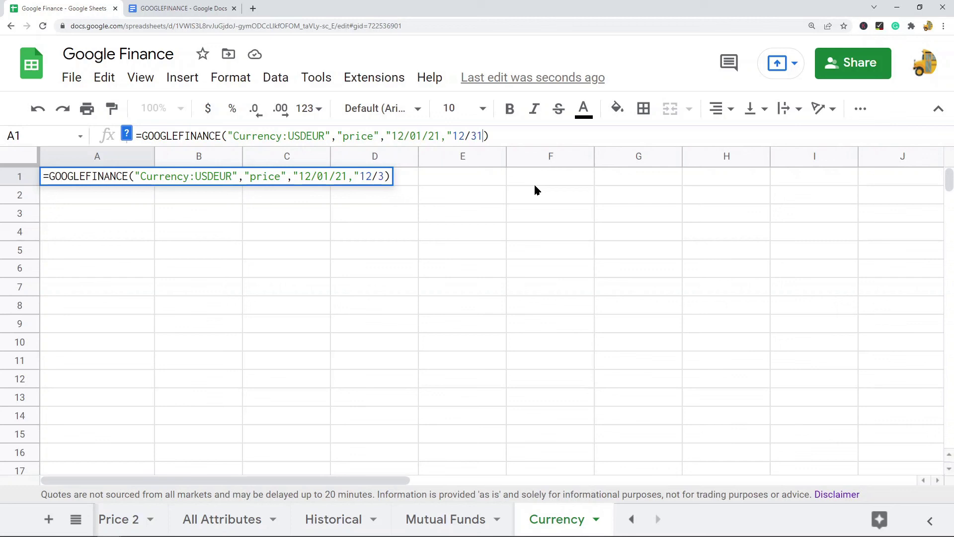
{"action": "type", "text": "/2021\""}
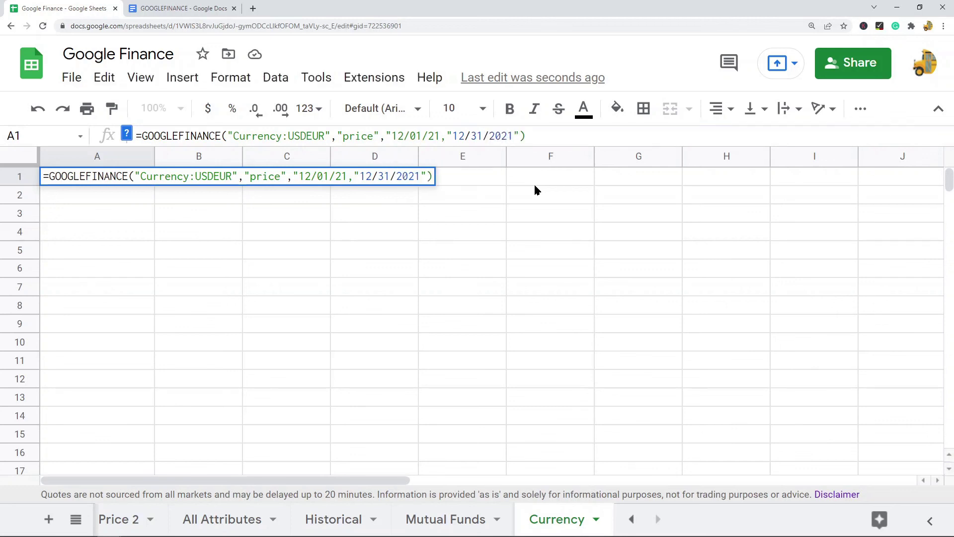
{"action": "key", "text": "Return"}
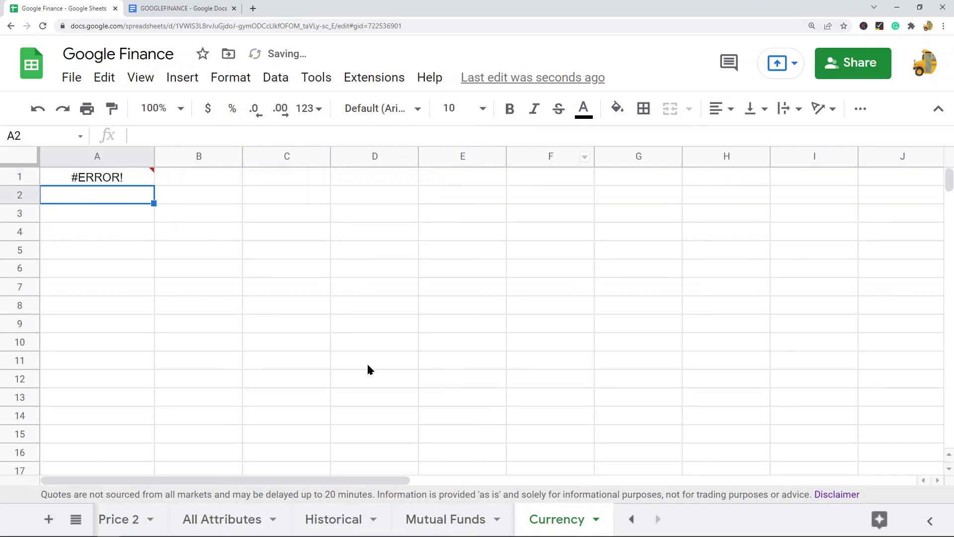
{"action": "left_click", "coordinate": [116, 179]}
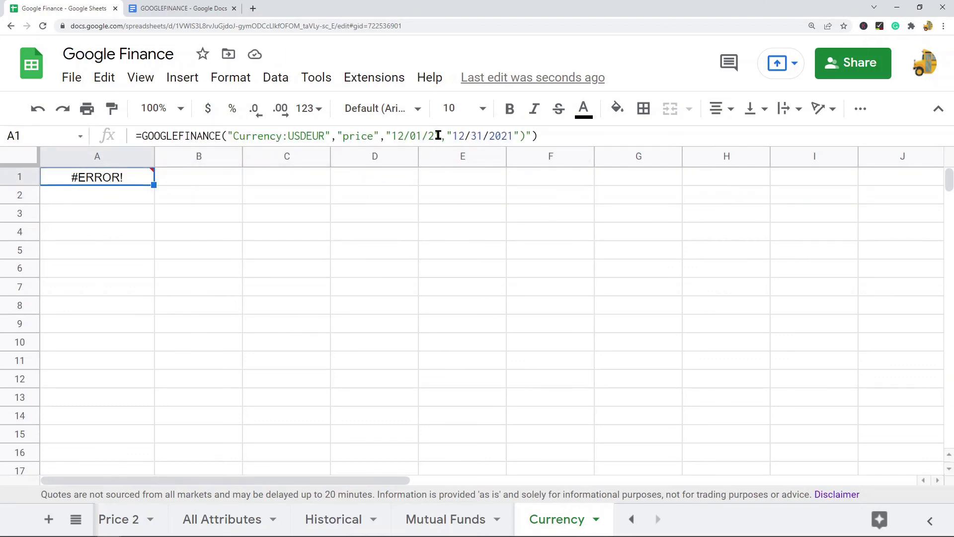
Step: Add the missing quote after 12/01/21, producing daily USD-to-EUR closes for 12/1–12/30/2021
{"action": "left_click", "coordinate": [438, 135]}
{"action": "type", "text": "\""}
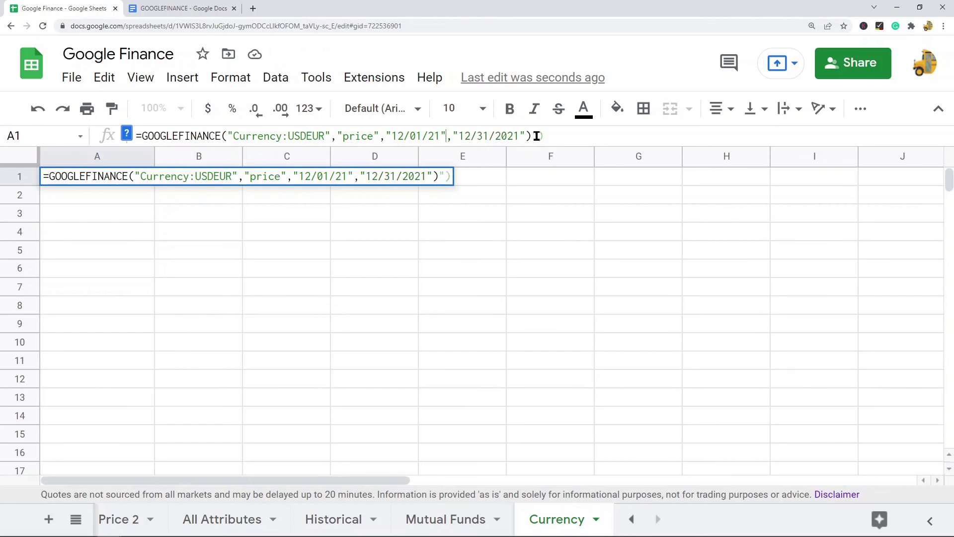
{"action": "key", "text": "Return"}
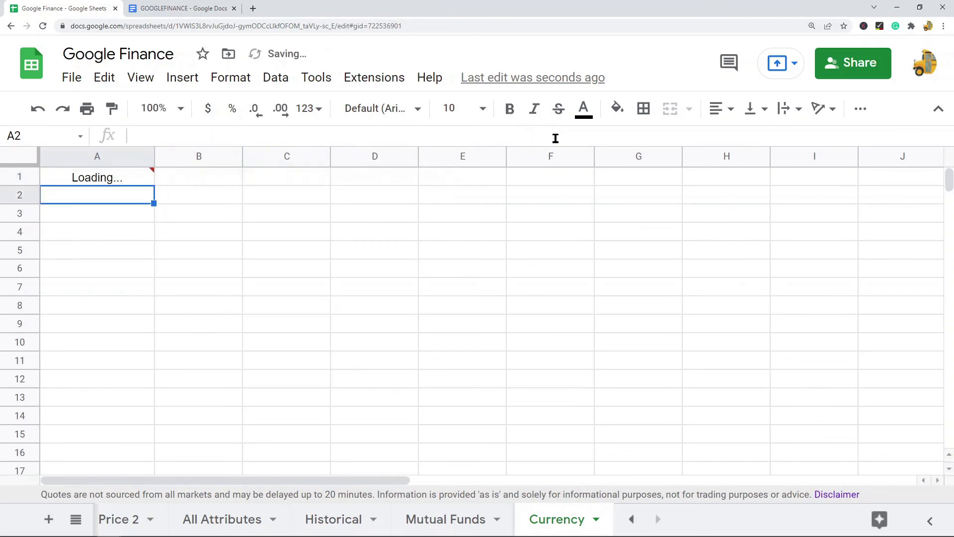
{"action": "scroll", "coordinate": [179, 298], "scroll_direction": "down", "scroll_amount": 1}
{"action": "scroll", "coordinate": [186, 234], "scroll_direction": "up", "scroll_amount": 1}
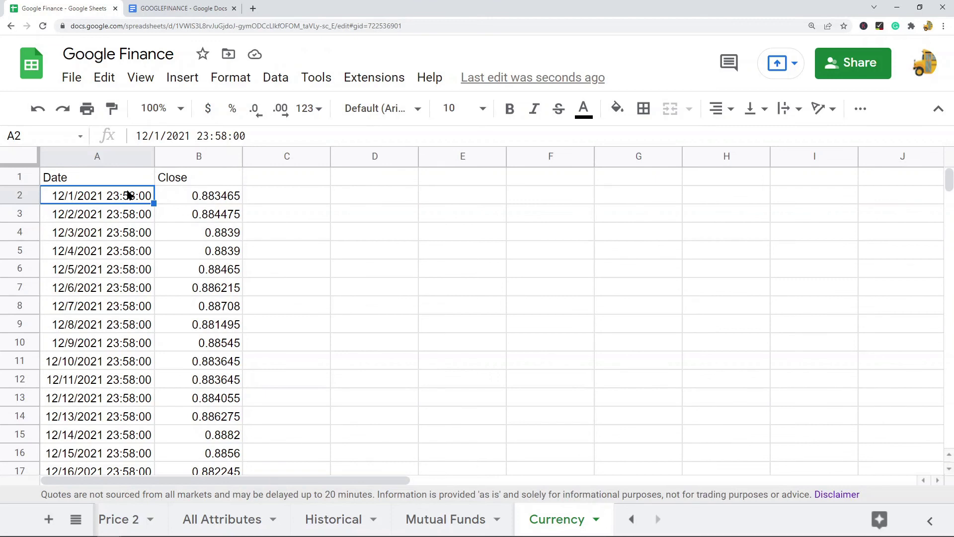
{"action": "scroll", "coordinate": [149, 292], "scroll_direction": "down", "scroll_amount": 7}
{"action": "scroll", "coordinate": [131, 359], "scroll_direction": "up", "scroll_amount": 7}
Step: Add a 7 interval argument to the USDEUR formula in A1
{"action": "left_click", "coordinate": [97, 180]}
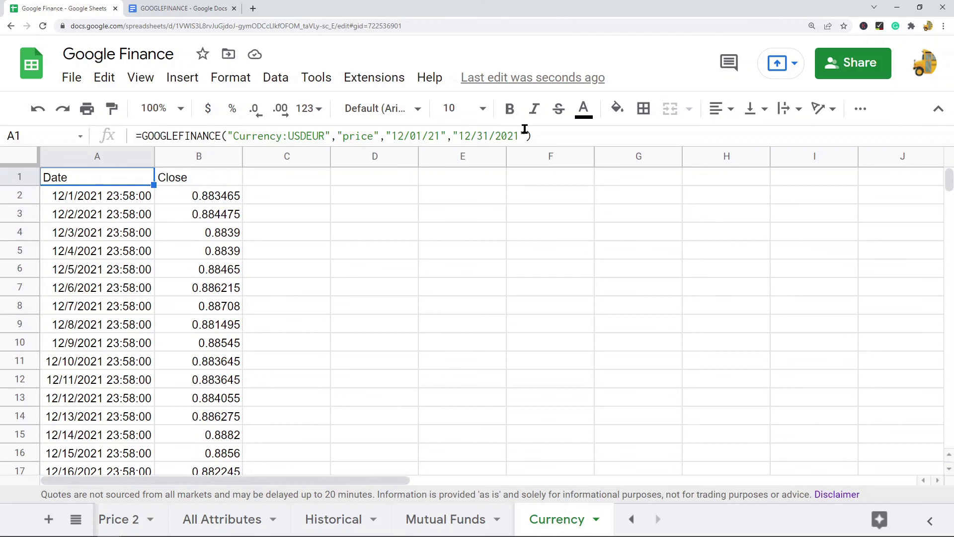
{"action": "left_click", "coordinate": [526, 134]}
{"action": "type", "text": ",7"}
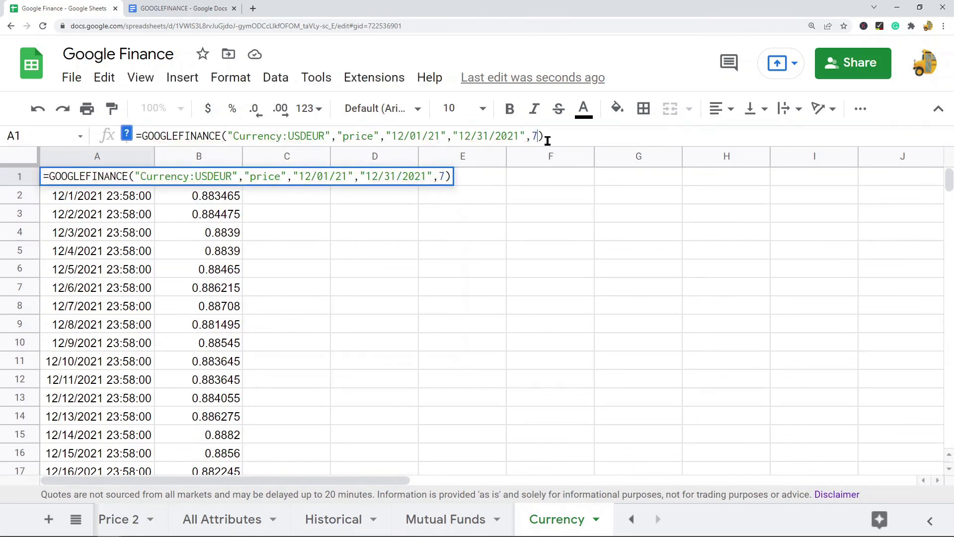
{"action": "key", "text": "Return"}
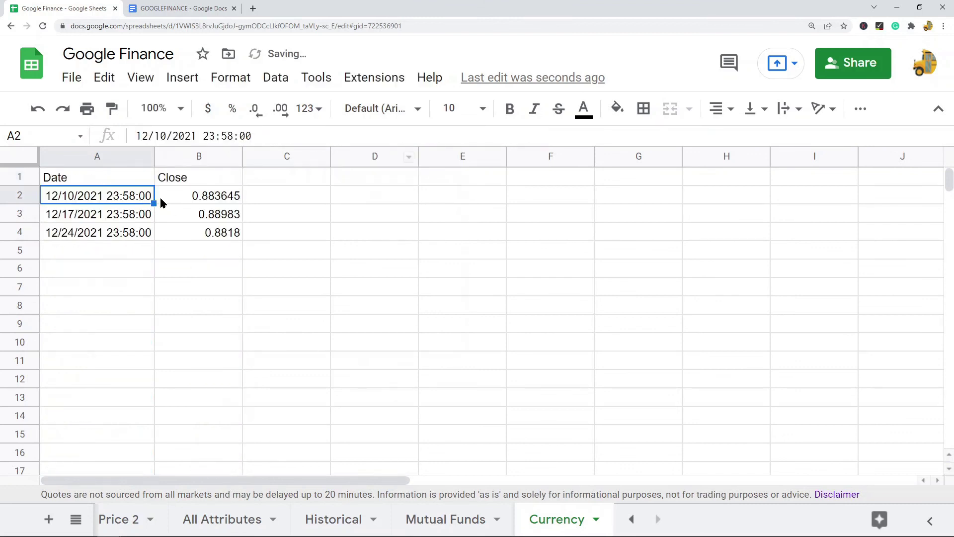
Step: Check the three weekly USD-to-EUR closes, then view the Stock Price sheet's A1 formula
{"action": "left_click", "coordinate": [144, 180]}
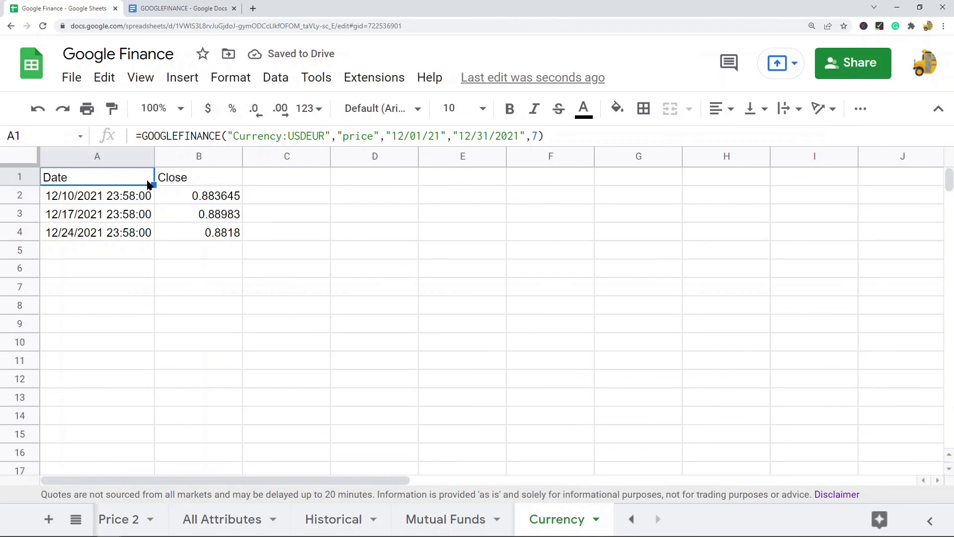
{"action": "left_click", "coordinate": [632, 519]}
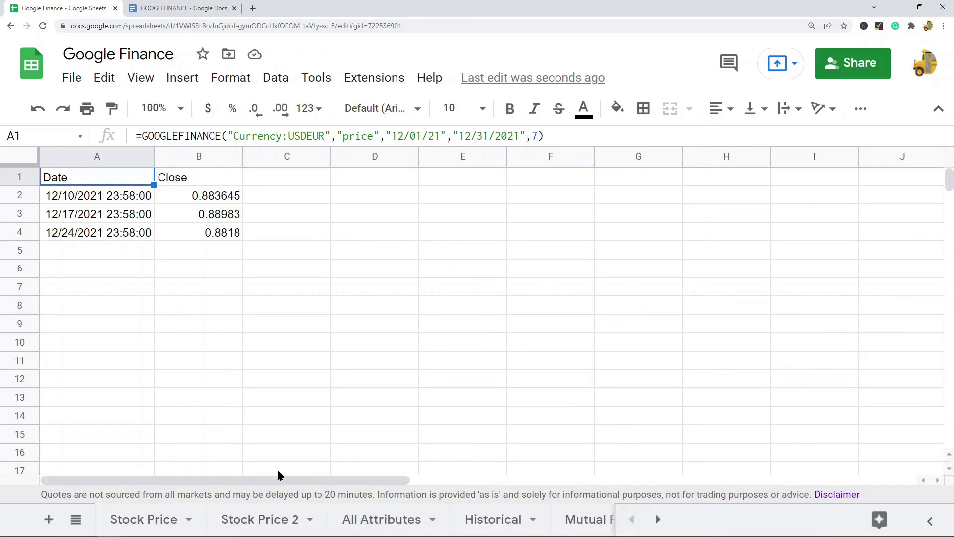
{"action": "left_click", "coordinate": [134, 520]}
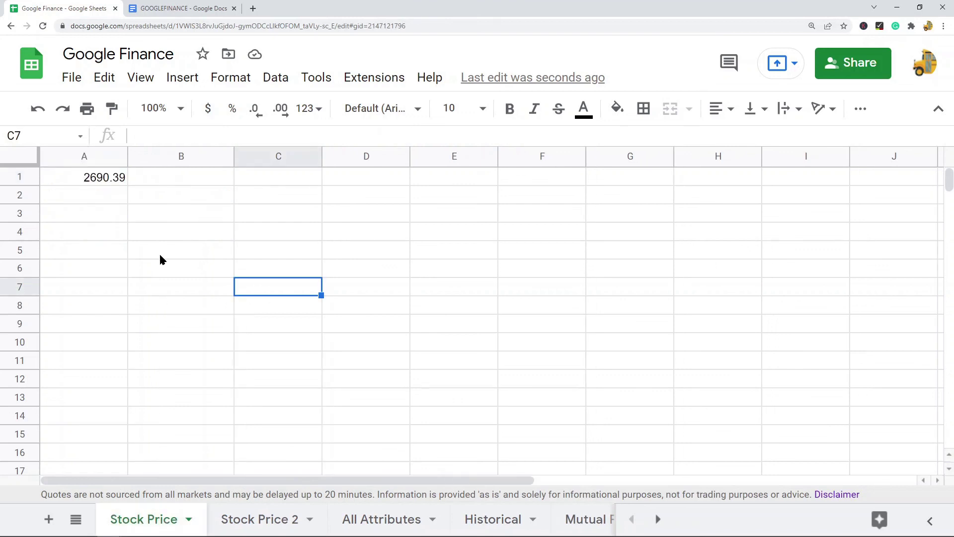
{"action": "left_click", "coordinate": [87, 181]}
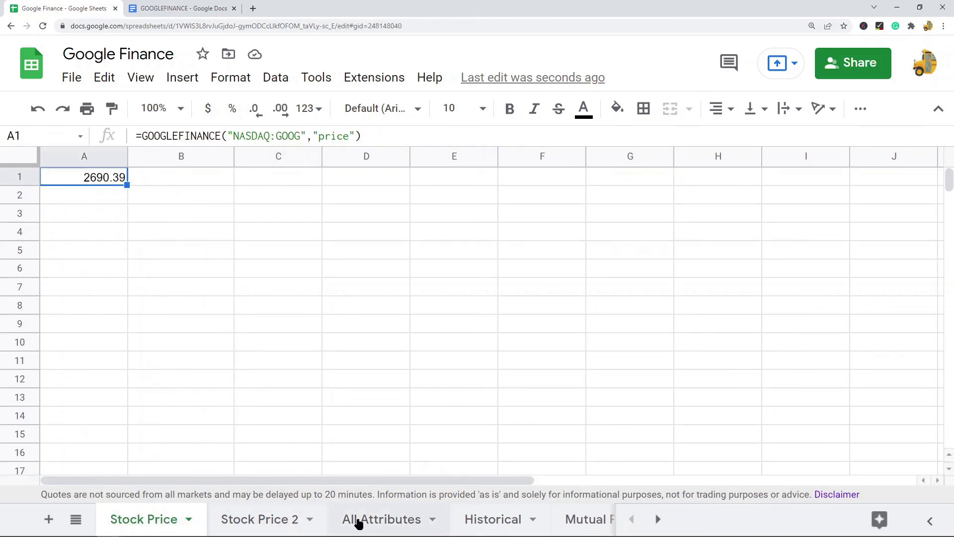
Step: Browse the All Attributes, Historical and Mutual Funds sheets, returning to the Currency sheet
{"action": "left_click", "coordinate": [358, 518]}
{"action": "scroll", "coordinate": [92, 365], "scroll_direction": "down", "scroll_amount": 3}
{"action": "scroll", "coordinate": [94, 362], "scroll_direction": "up", "scroll_amount": 3}
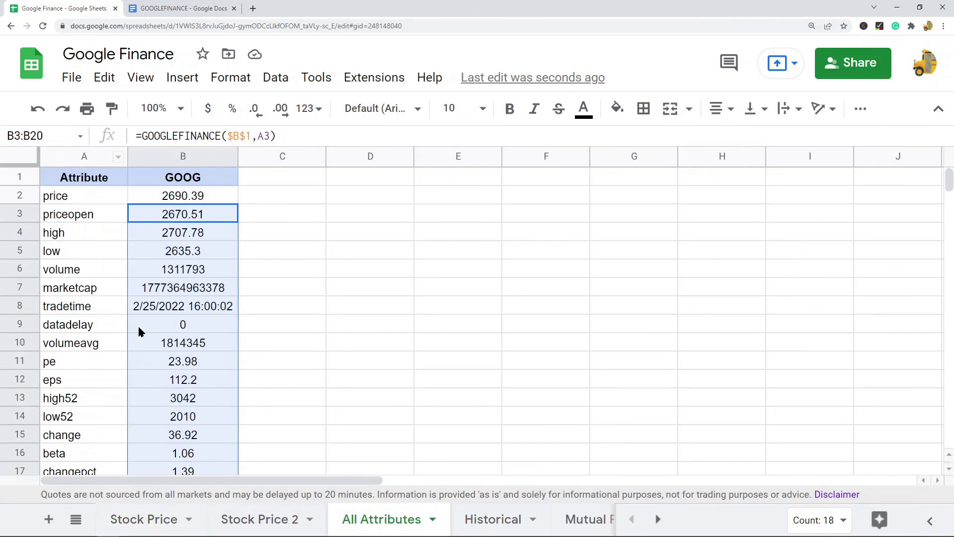
{"action": "left_click", "coordinate": [491, 518]}
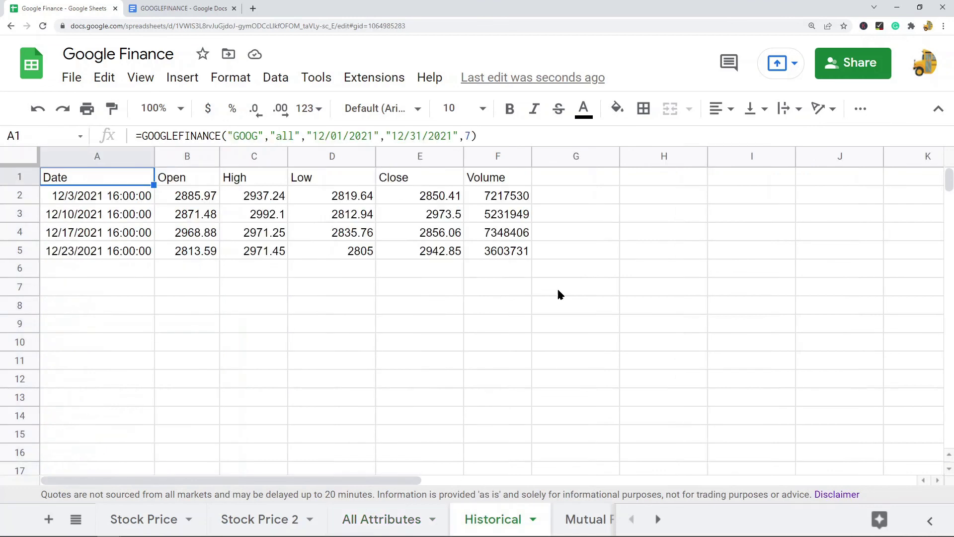
{"action": "left_click", "coordinate": [659, 519]}
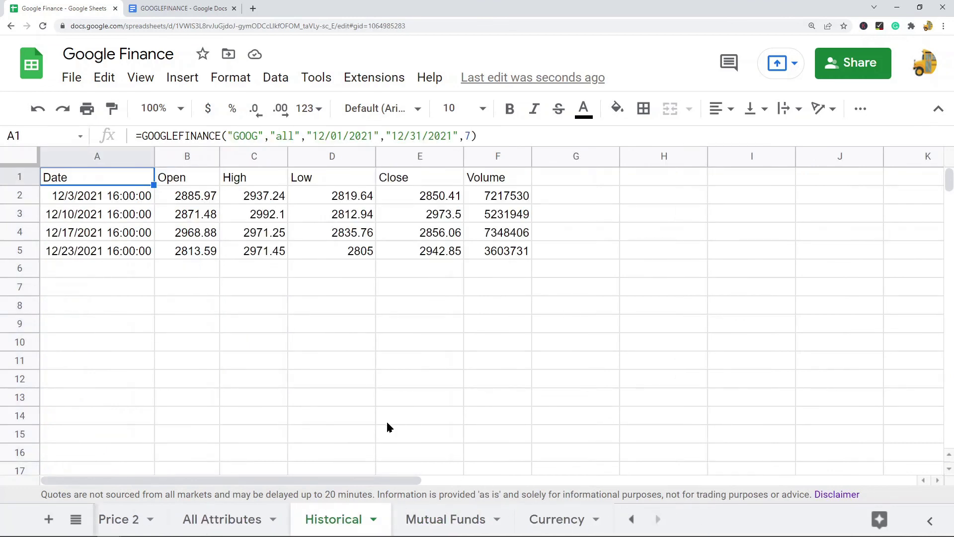
{"action": "left_click", "coordinate": [438, 517]}
{"action": "scroll", "coordinate": [122, 228], "scroll_direction": "up", "scroll_amount": 1}
{"action": "left_click_drag", "start_coordinate": [118, 194], "coordinate": [117, 398]}
{"action": "left_click", "coordinate": [550, 521]}
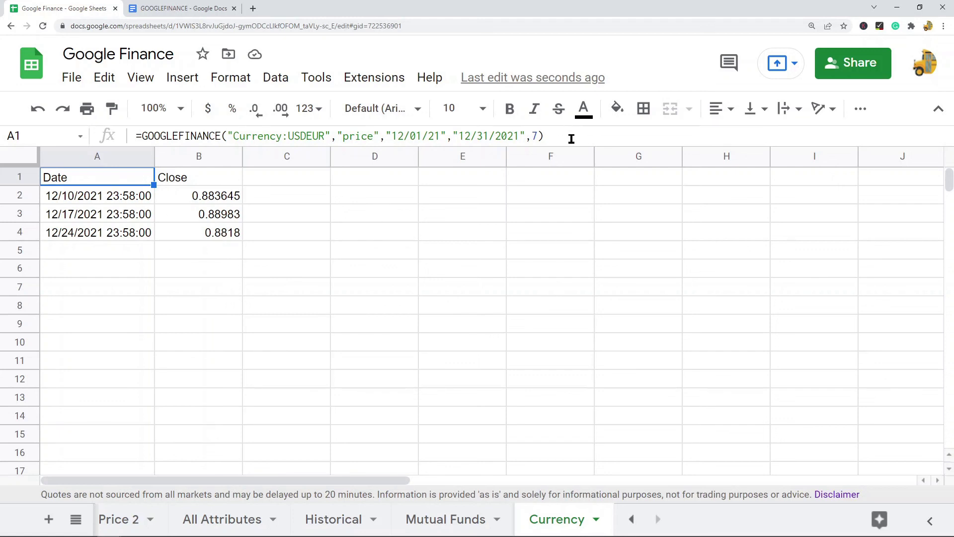
Step: Inspect the USDEUR code in the Currency formula without changing it, then view the Mutual Funds VFIAX values
{"action": "left_click", "coordinate": [443, 139]}
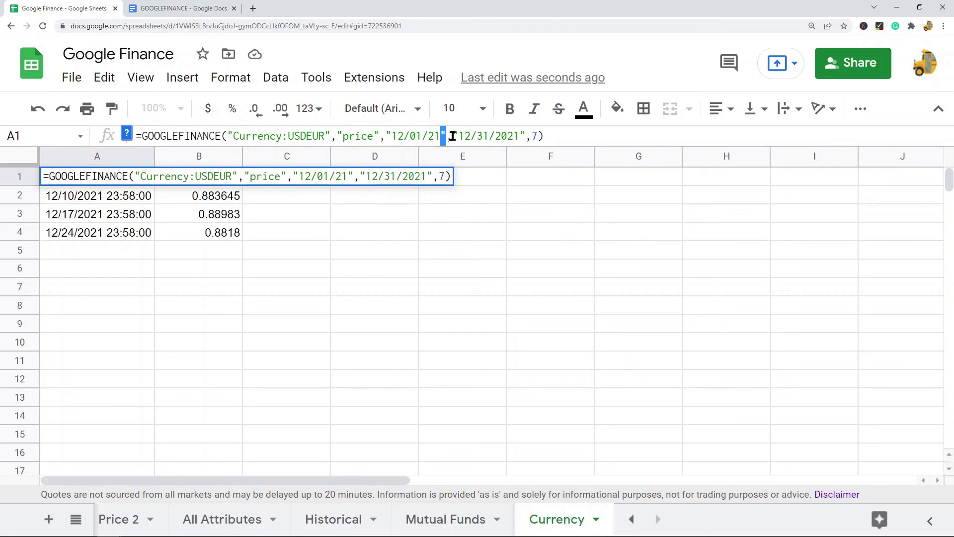
{"action": "double_click", "coordinate": [294, 135]}
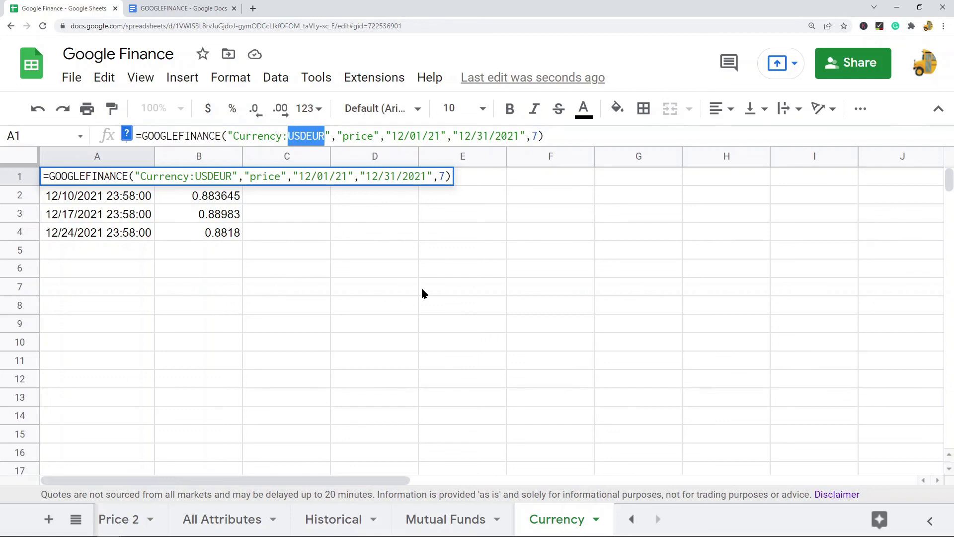
{"action": "left_click", "coordinate": [443, 257]}
{"action": "left_click", "coordinate": [471, 519]}
{"action": "scroll", "coordinate": [282, 422], "scroll_direction": "down", "scroll_amount": 3}
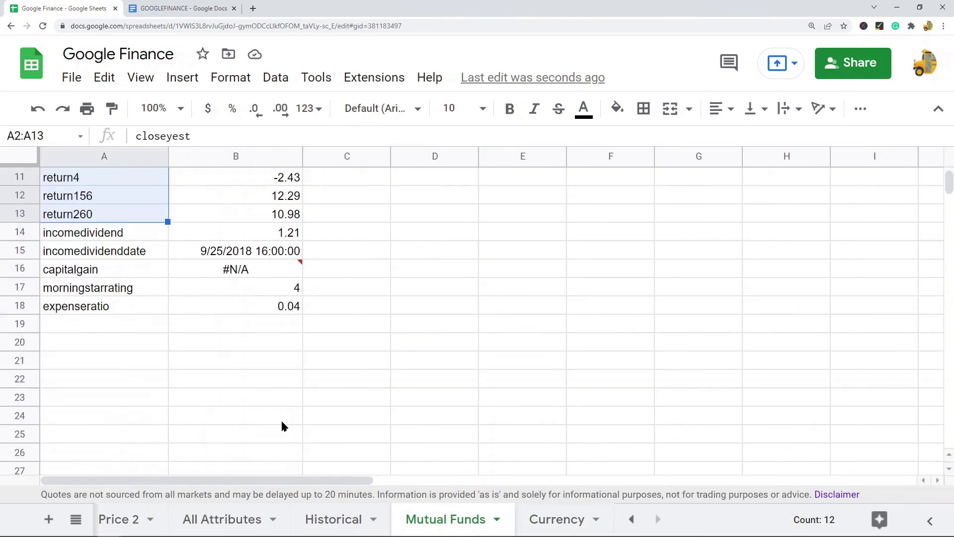
{"action": "left_click", "coordinate": [242, 273]}
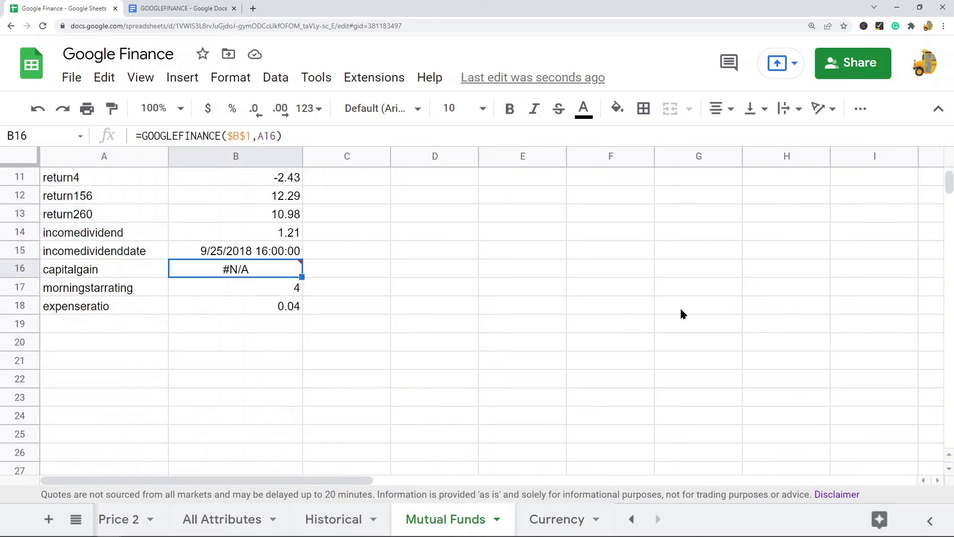
{"action": "scroll", "coordinate": [681, 309], "scroll_direction": "up", "scroll_amount": 2}
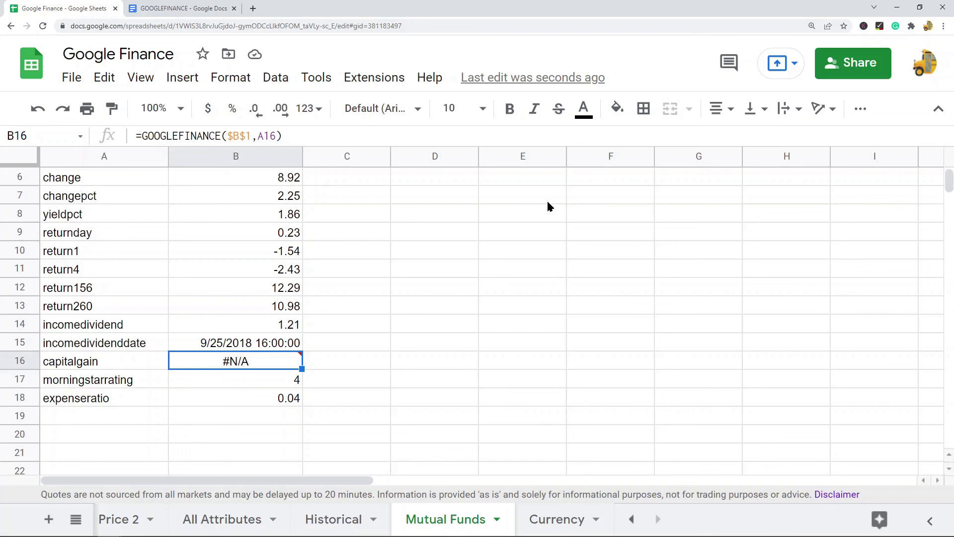
{"action": "scroll", "coordinate": [164, 368], "scroll_direction": "up", "scroll_amount": 2}
{"action": "scroll", "coordinate": [149, 363], "scroll_direction": "down", "scroll_amount": 3}
{"action": "scroll", "coordinate": [164, 378], "scroll_direction": "up", "scroll_amount": 1}
{"action": "left_click", "coordinate": [102, 364]}
{"action": "scroll", "coordinate": [481, 320], "scroll_direction": "up", "scroll_amount": 2}
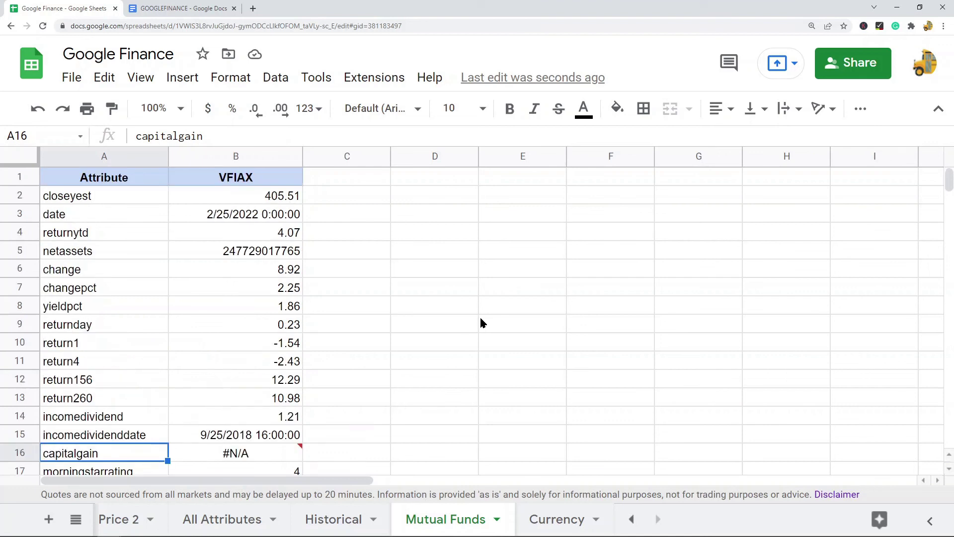